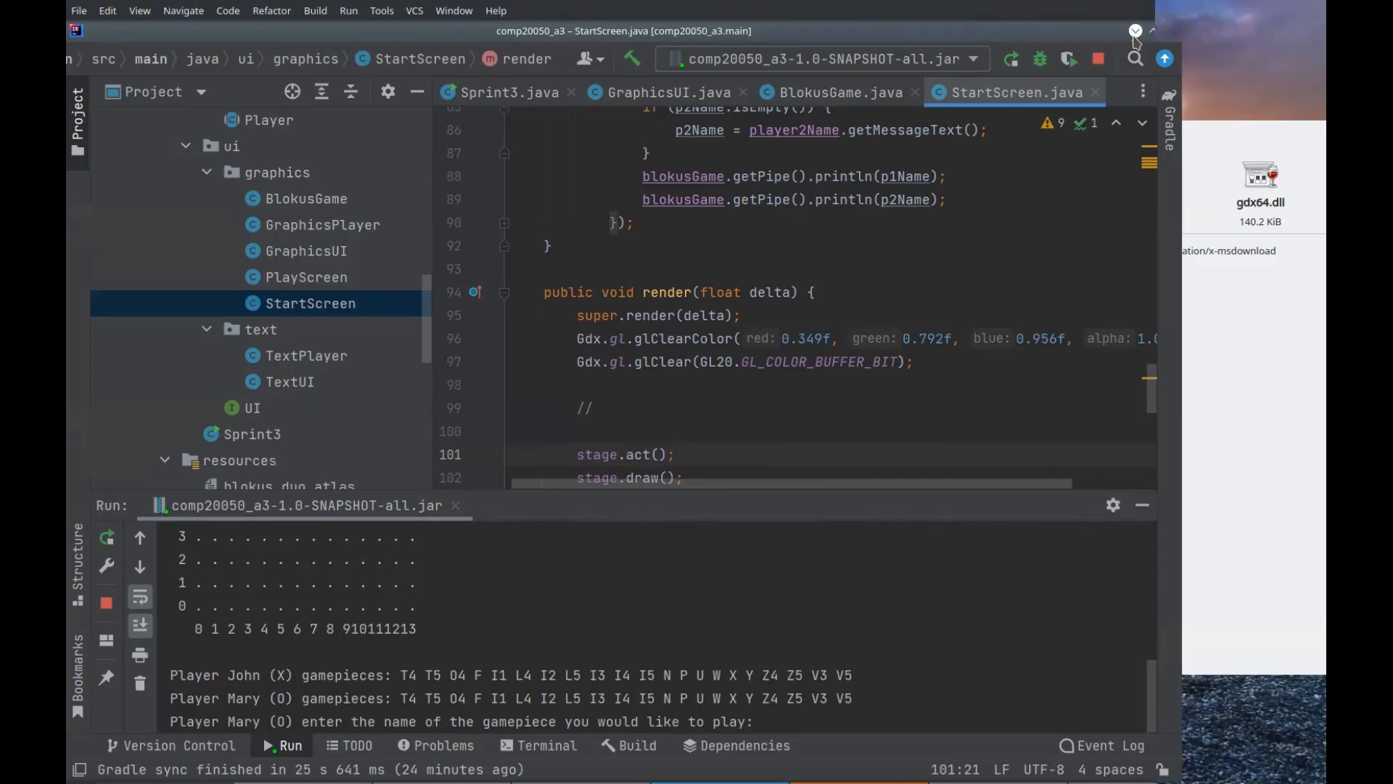
Minimize the code editor, close the archive windows and the Java warning dialog, and move the libs folder window clear of the desktop icons
left_click(1135, 31)
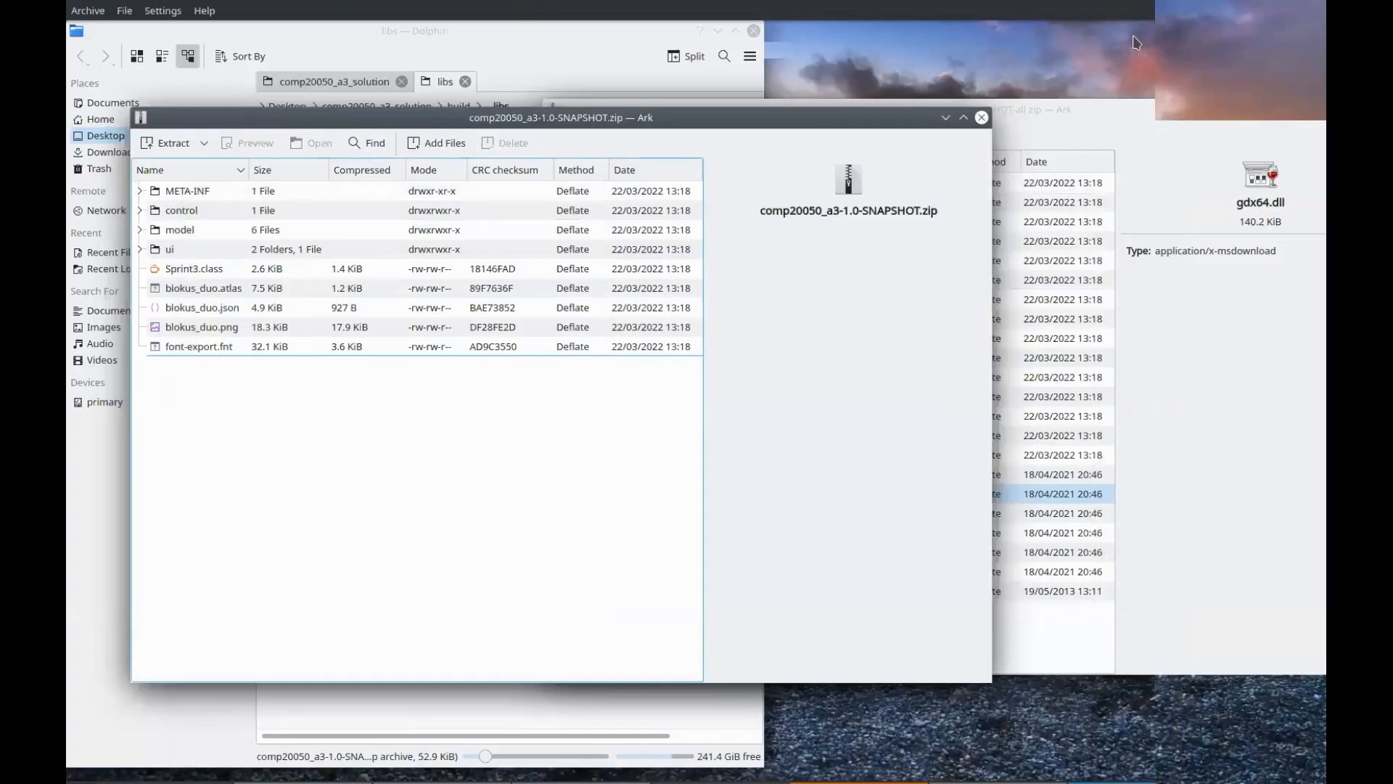
left_click(982, 117)
left_click_drag(965, 109, 615, 144)
left_click(1055, 146)
left_click(863, 227)
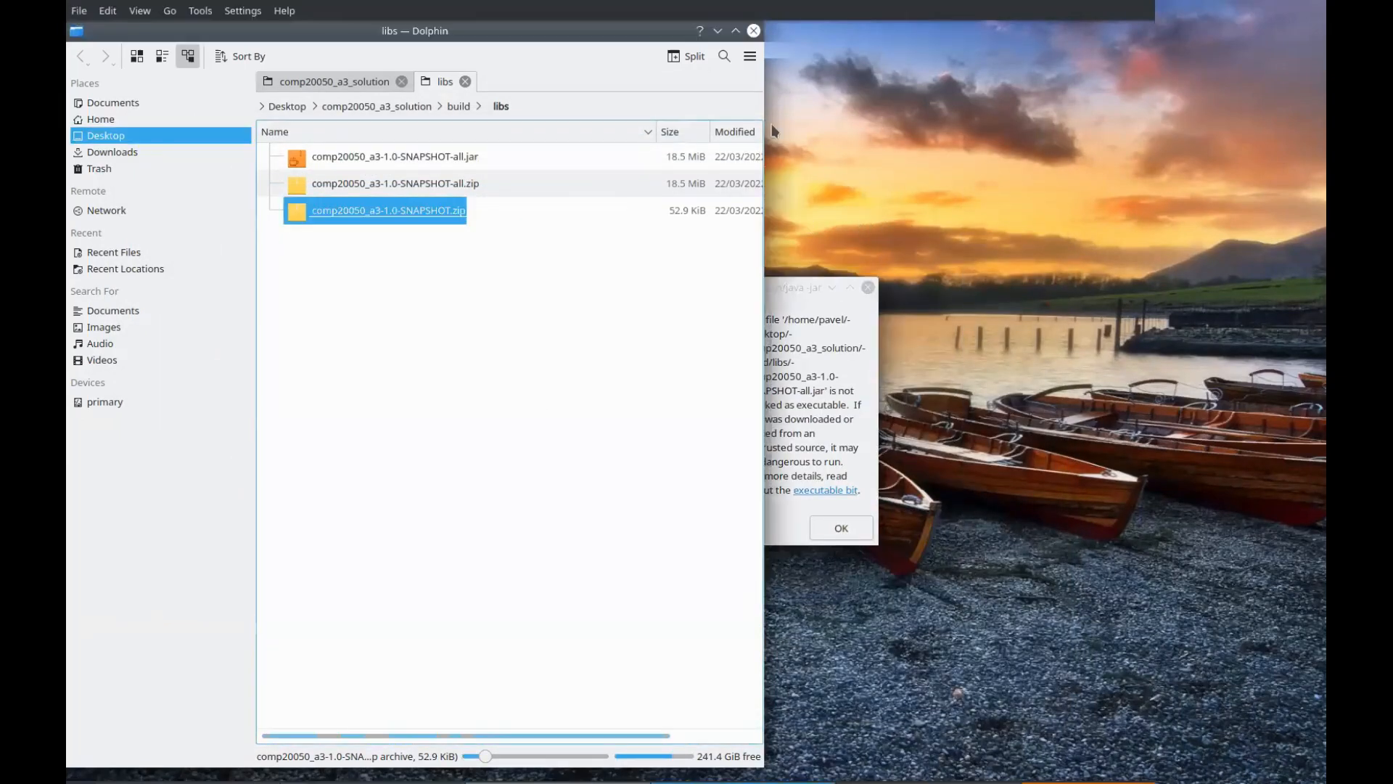
left_click_drag(500, 28, 688, 13)
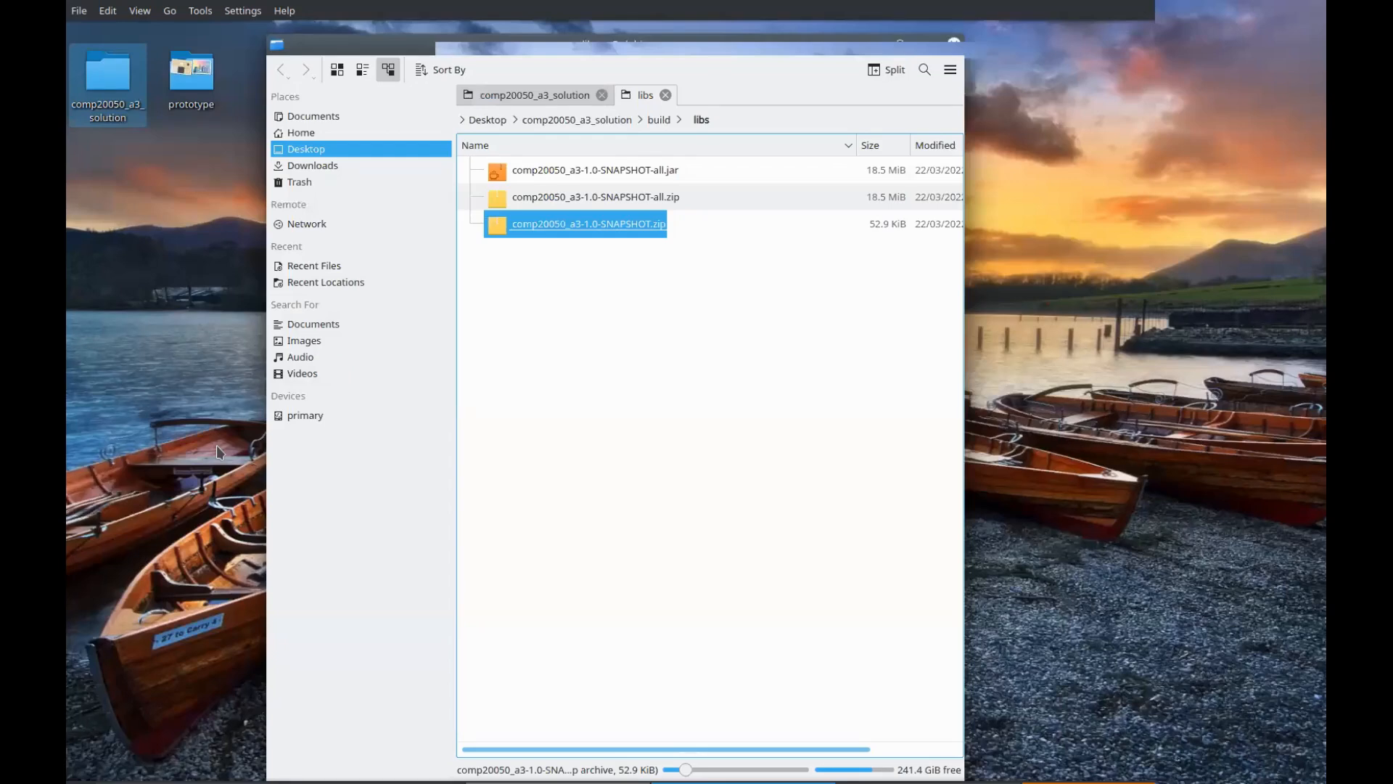
Launch Inkscape and restore its window from full screen to a smaller size
key("super")
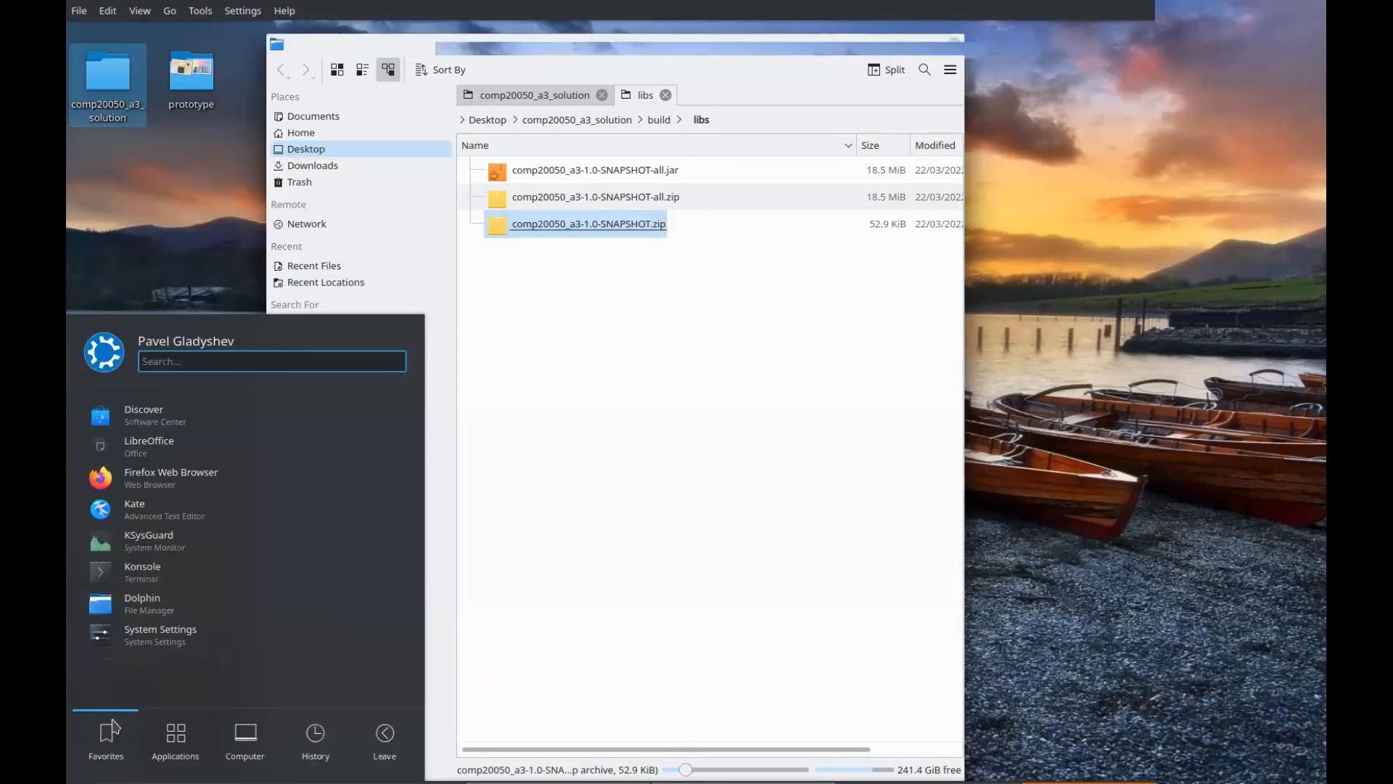
type("inkscape")
key("Return")
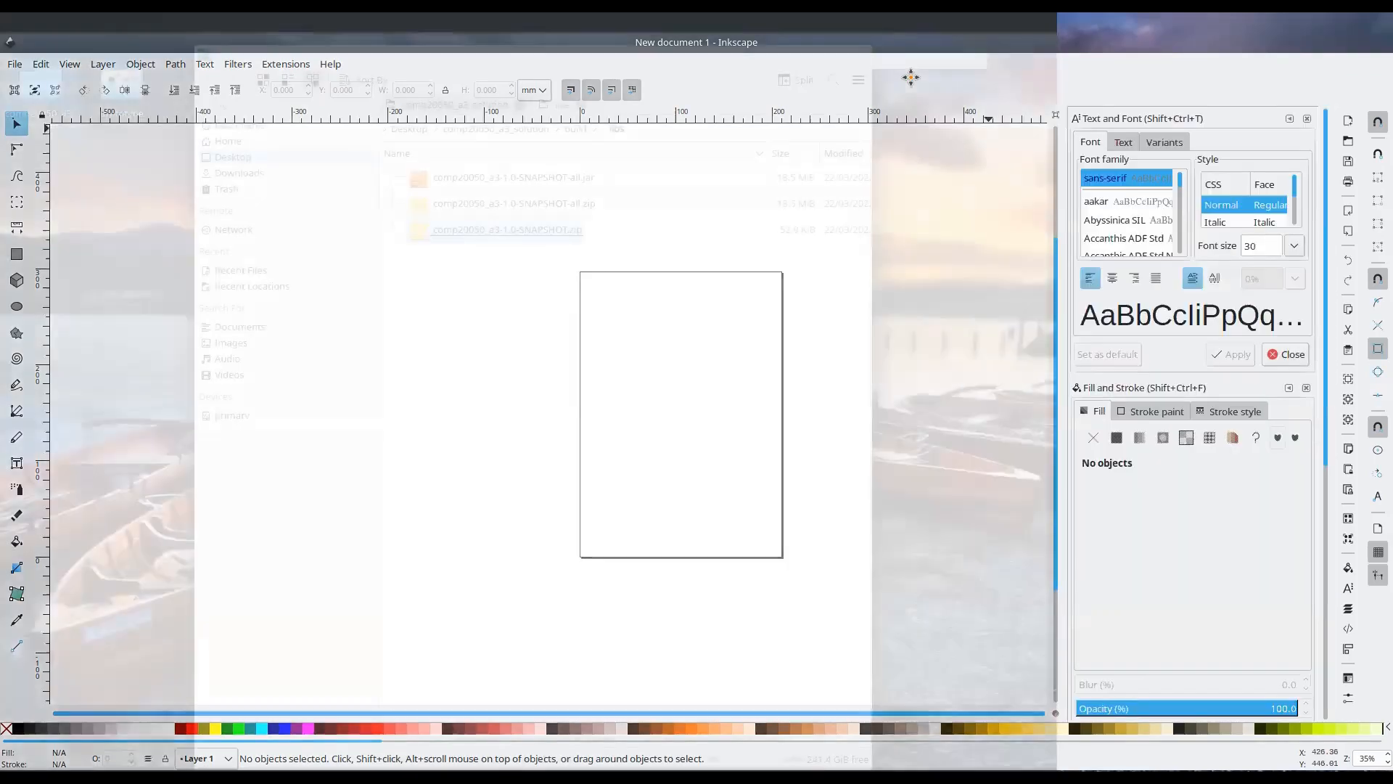
double_click(917, 45)
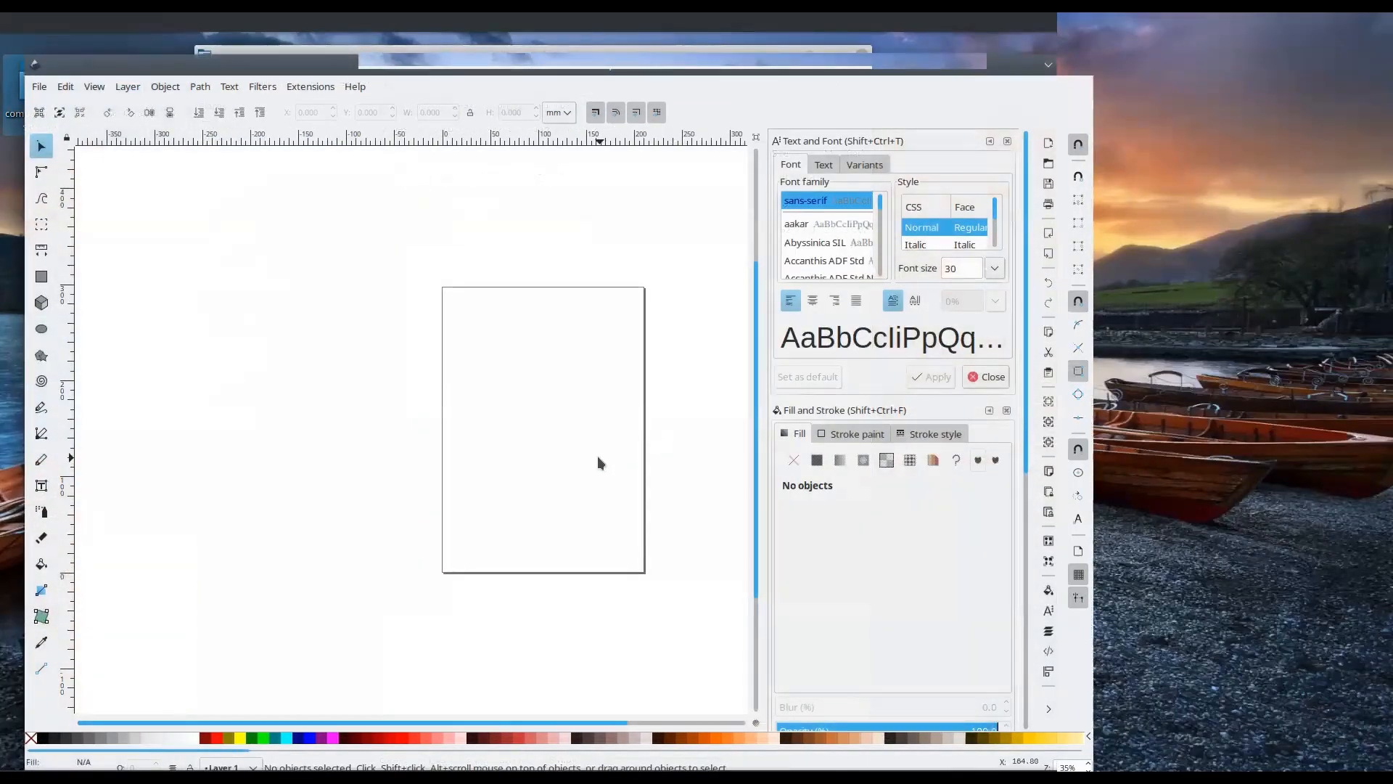
right_click(598, 456)
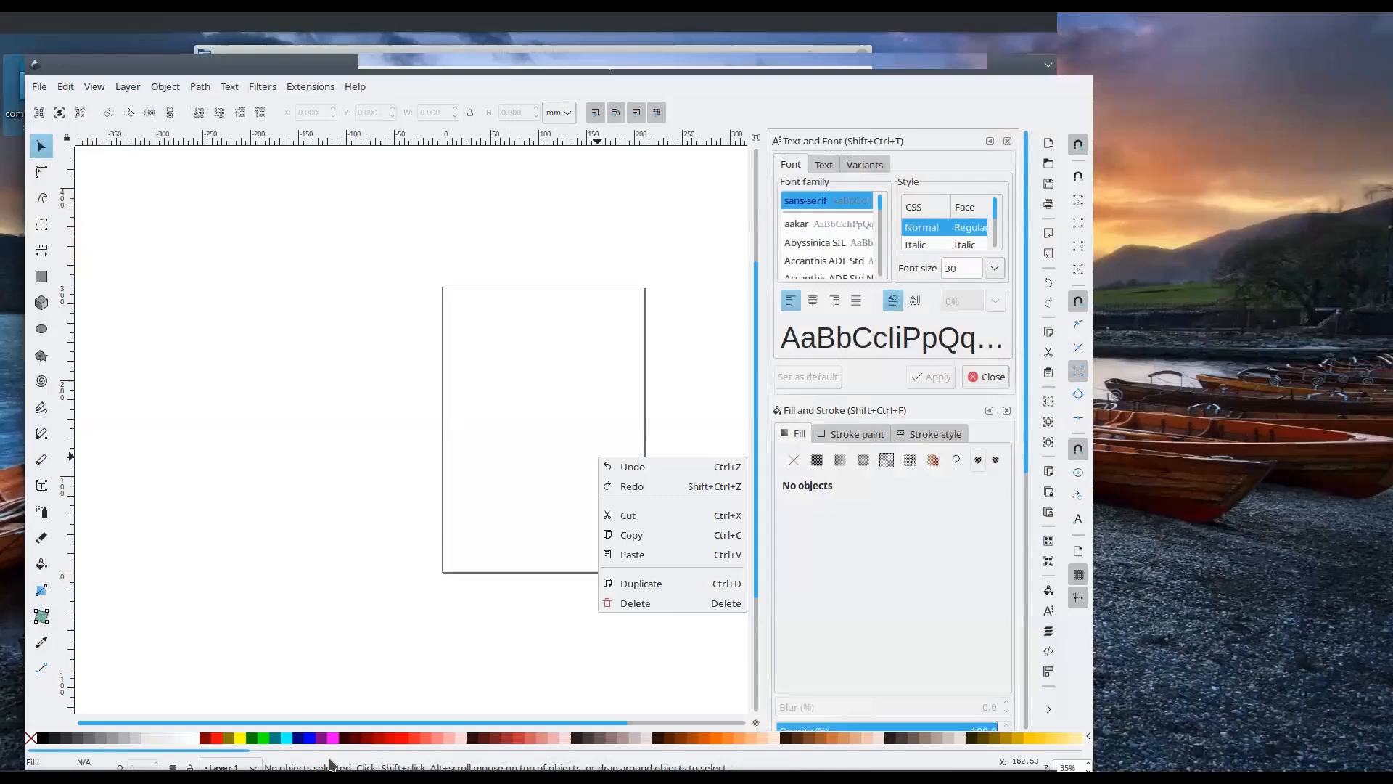
left_click(272, 757)
scroll(273, 757, "down", 3)
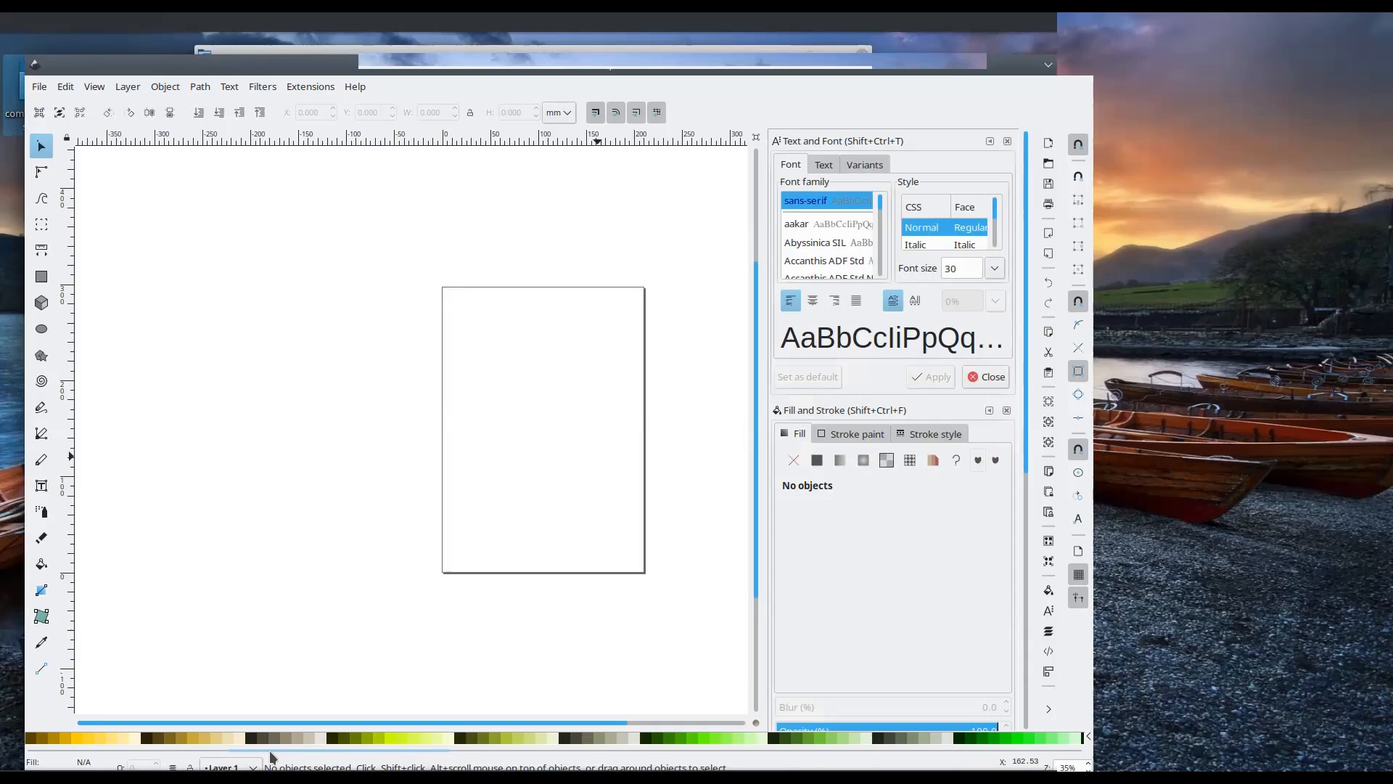
scroll(290, 743, "up", 3)
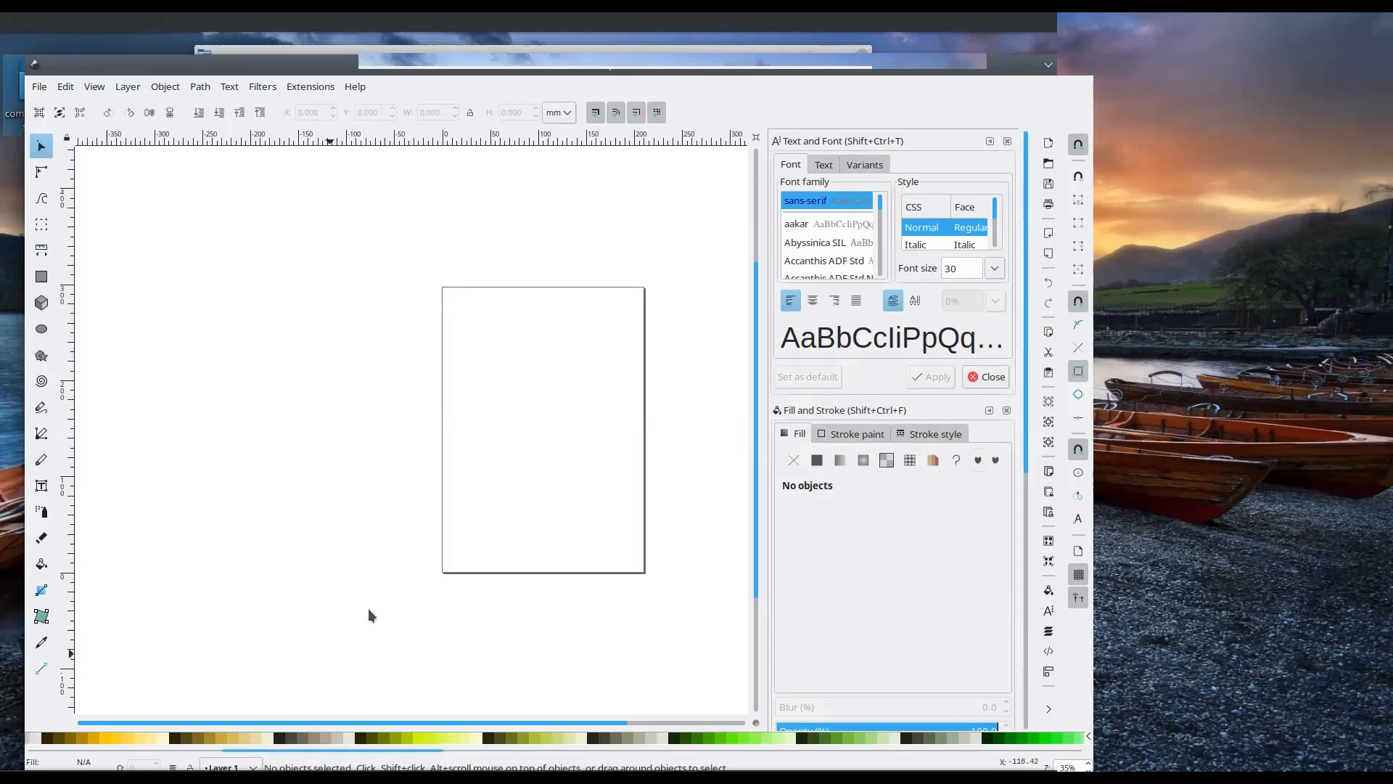
Draw a rectangle about 66.5 × 53.7 mm in the upper part of the page
left_click_drag(580, 723, 669, 733)
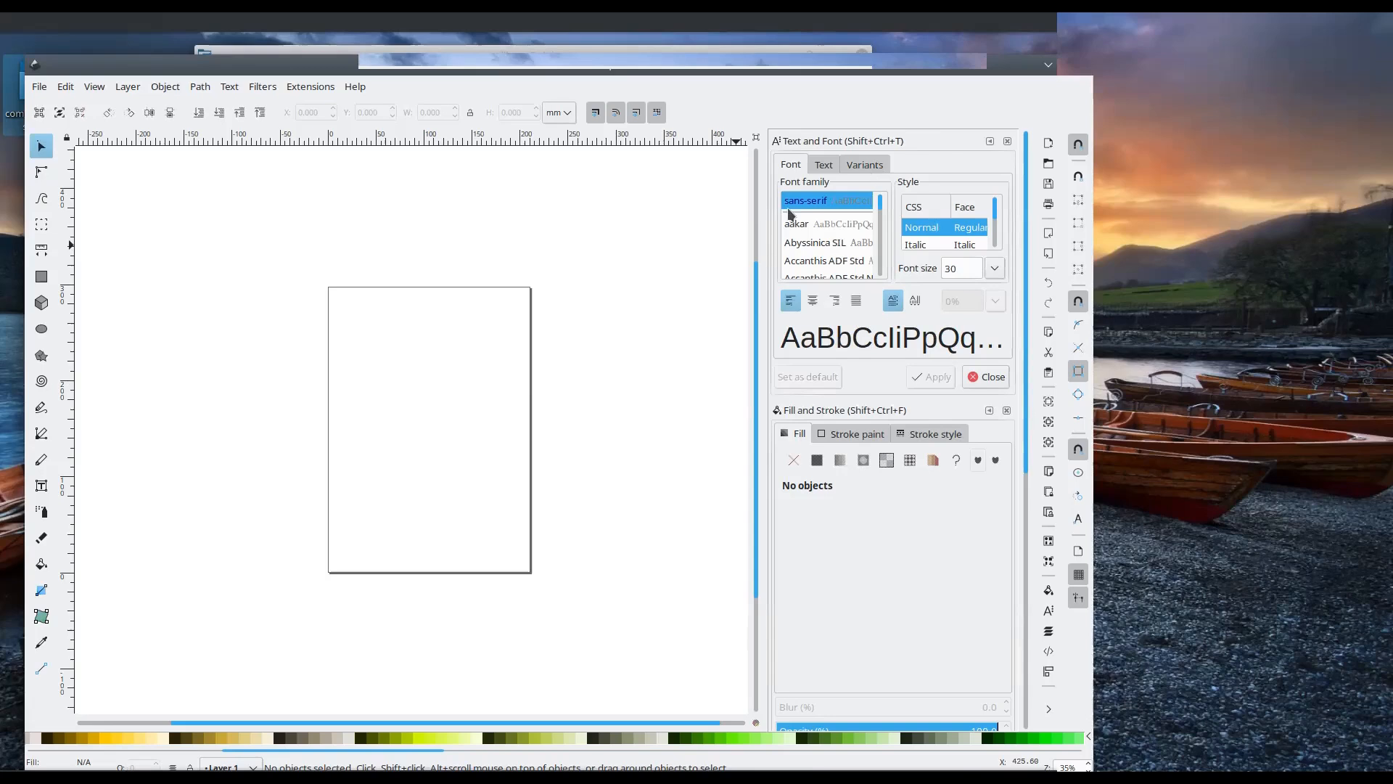
left_click(41, 277)
mouse_move(367, 329)
left_mouse_down()
mouse_move(381, 358)
mouse_move(431, 381)
left_mouse_up()
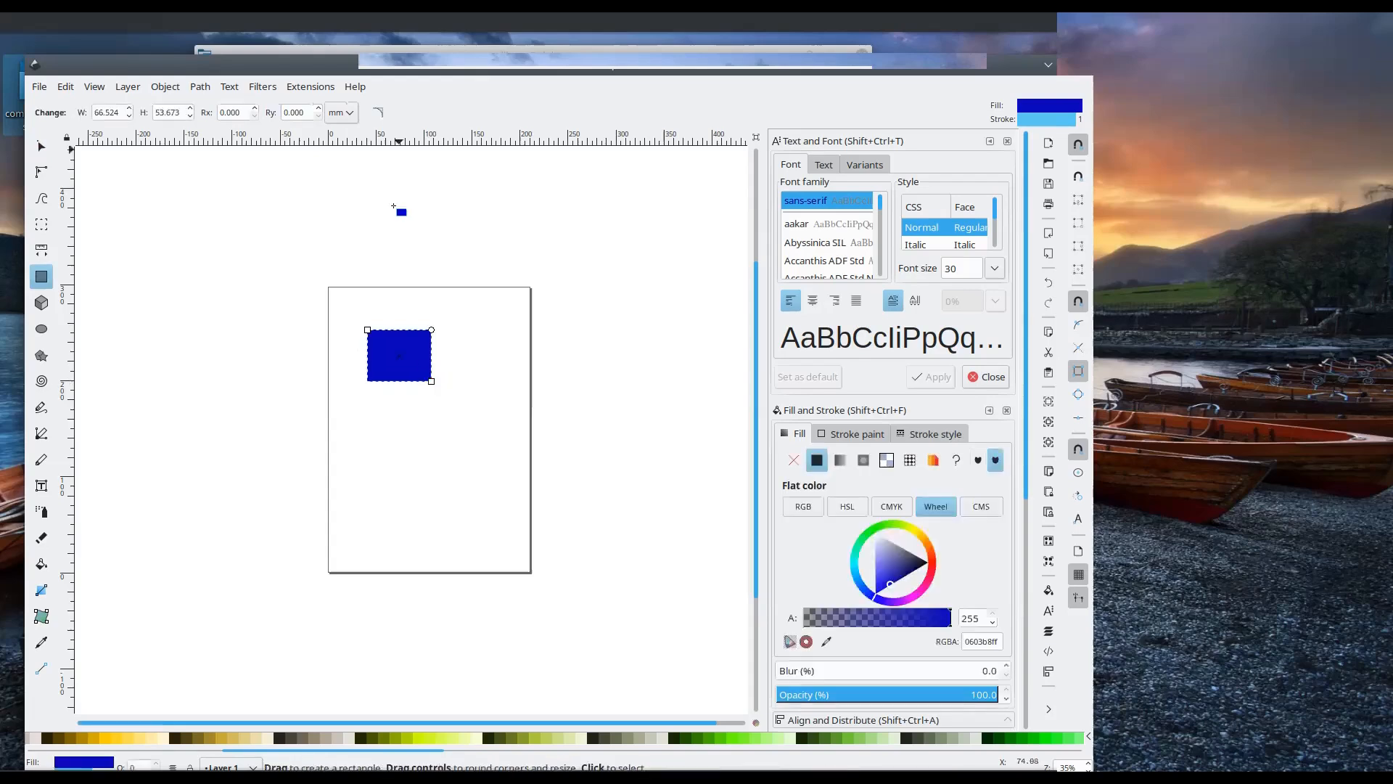
Switch the rectangle's units to px and set its width and height to 32 px each
left_click(346, 114)
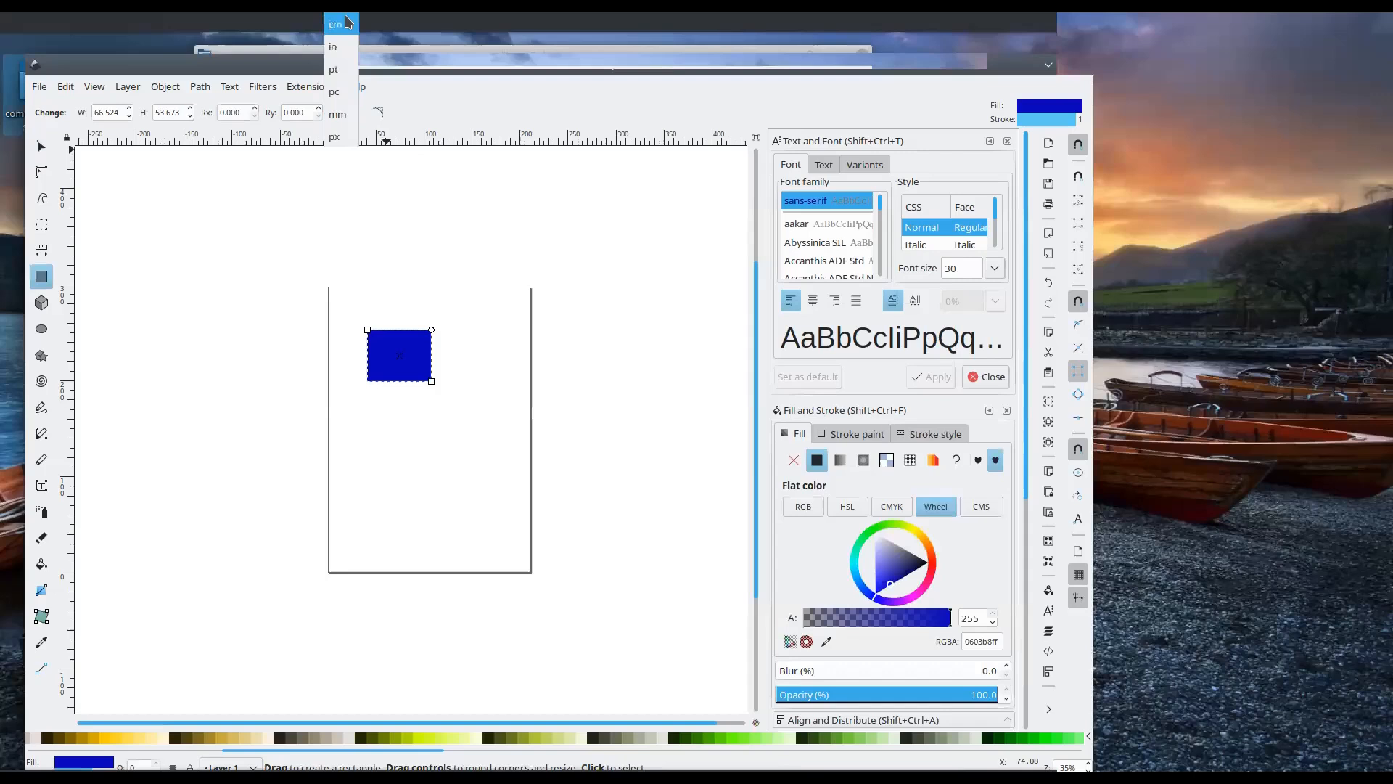
left_click(344, 138)
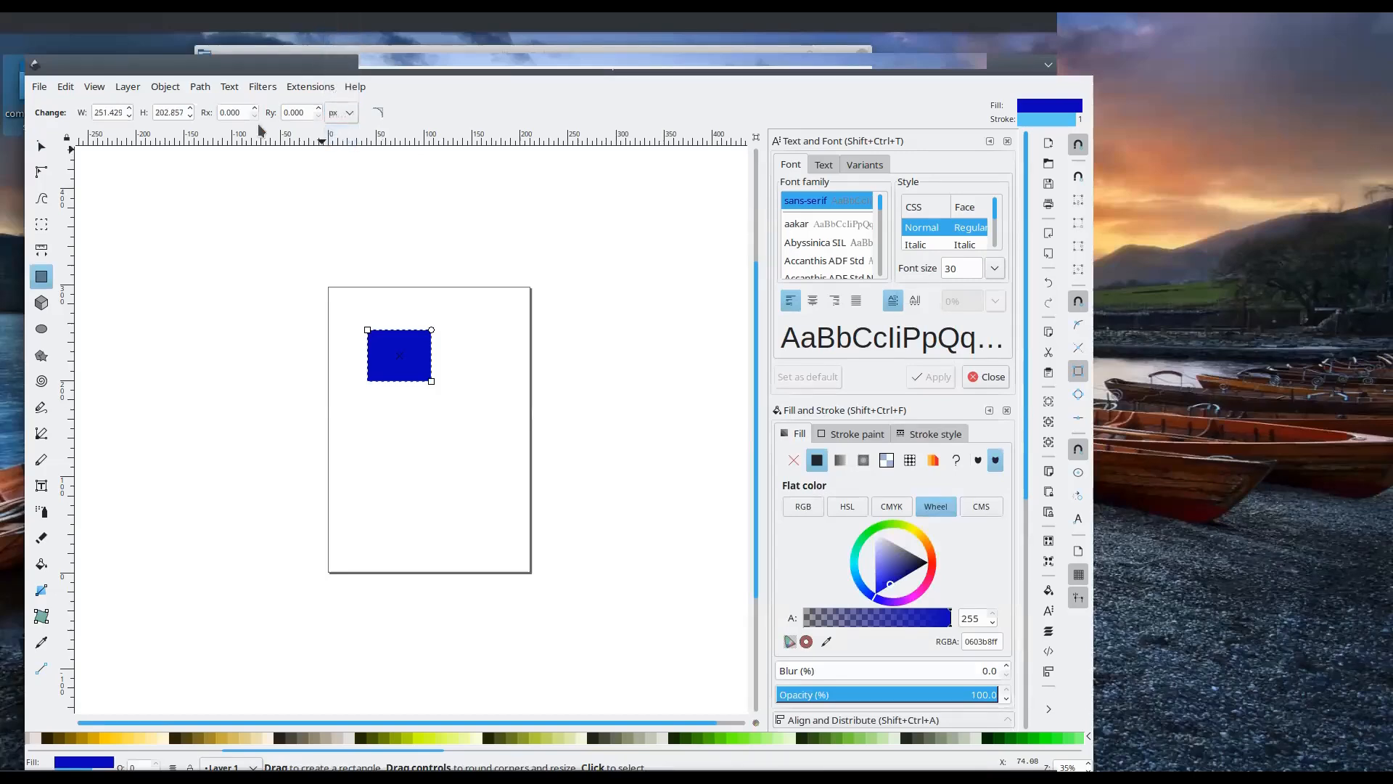
double_click(112, 113)
type("32")
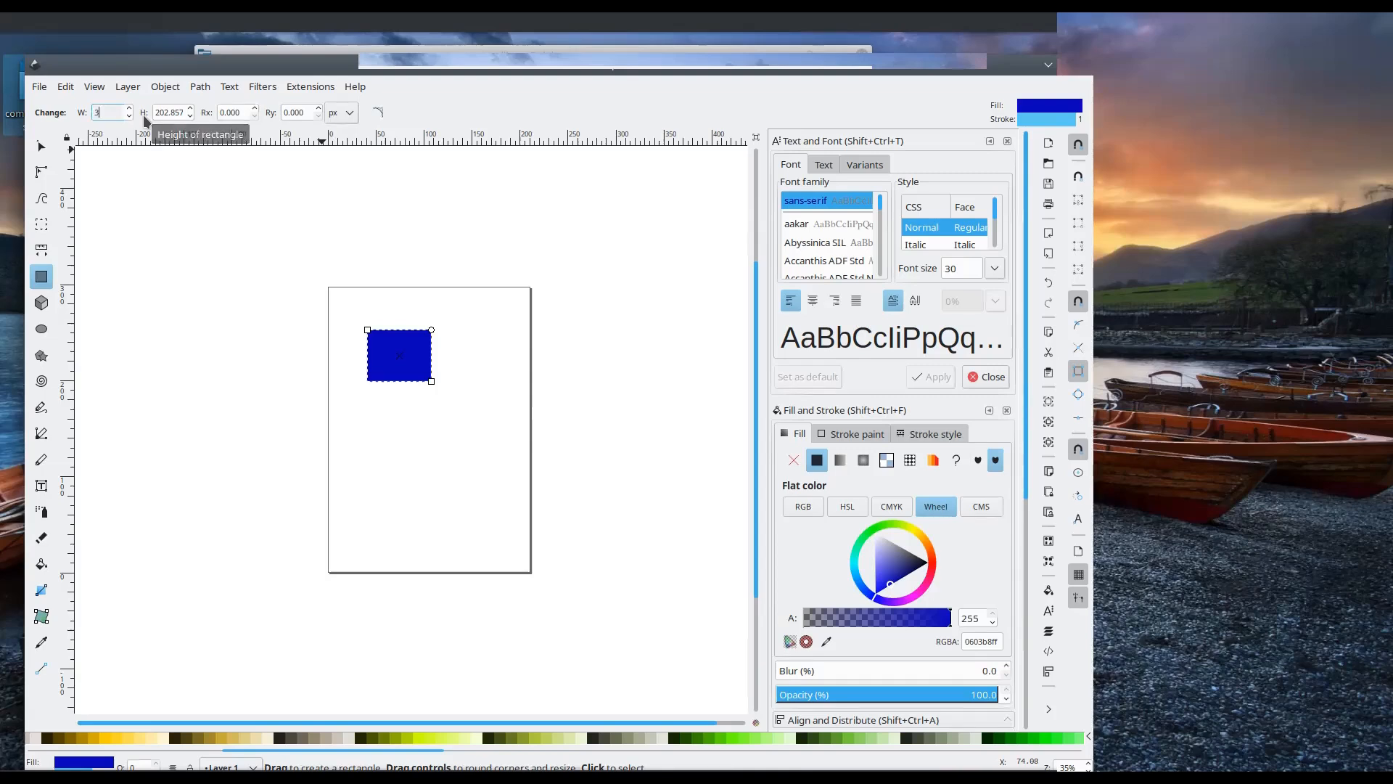
key("Return")
double_click(175, 113)
key("BackSpace")
key("BackSpace")
key("BackSpace")
key("BackSpace")
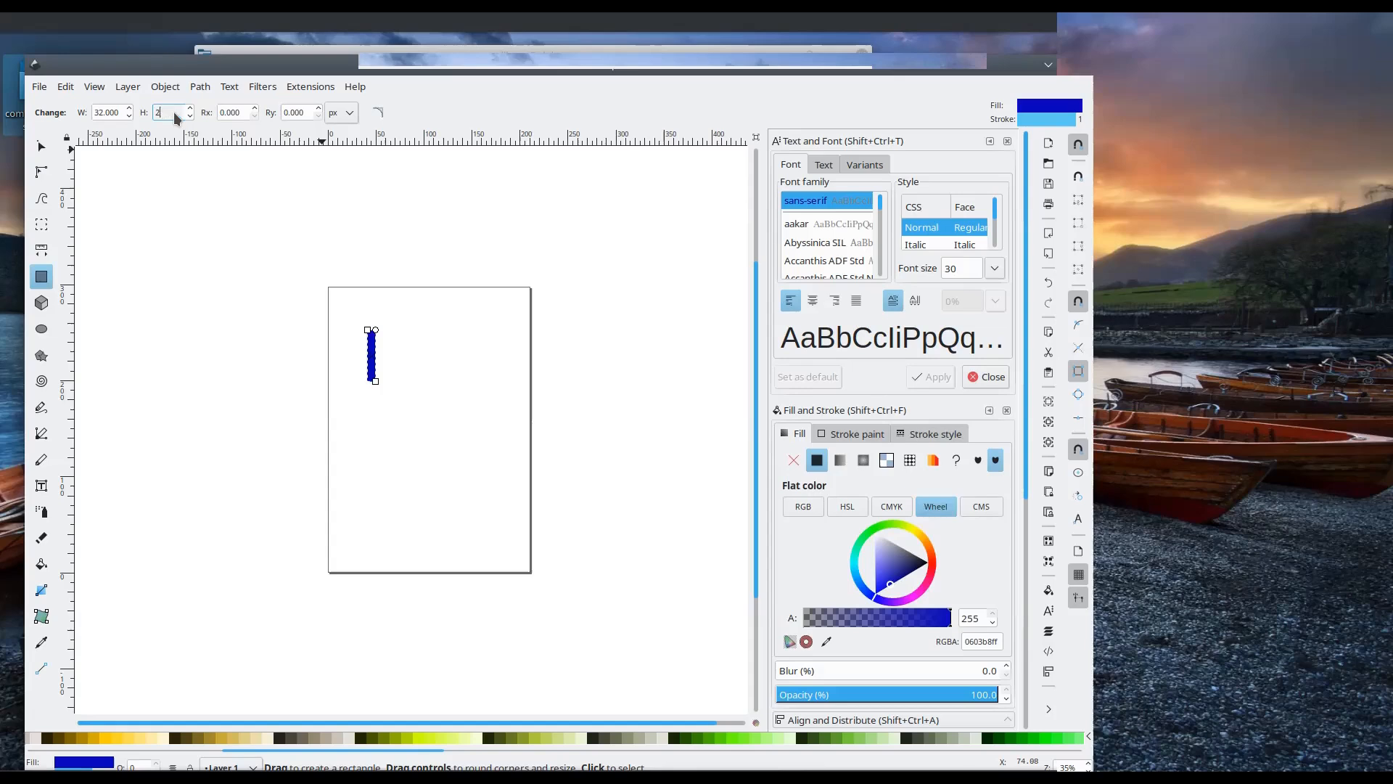
type("32")
key("Return")
Export the selected blue square as the PNG image rect815.png
scroll(317, 228, "up", 3, "ctrl")
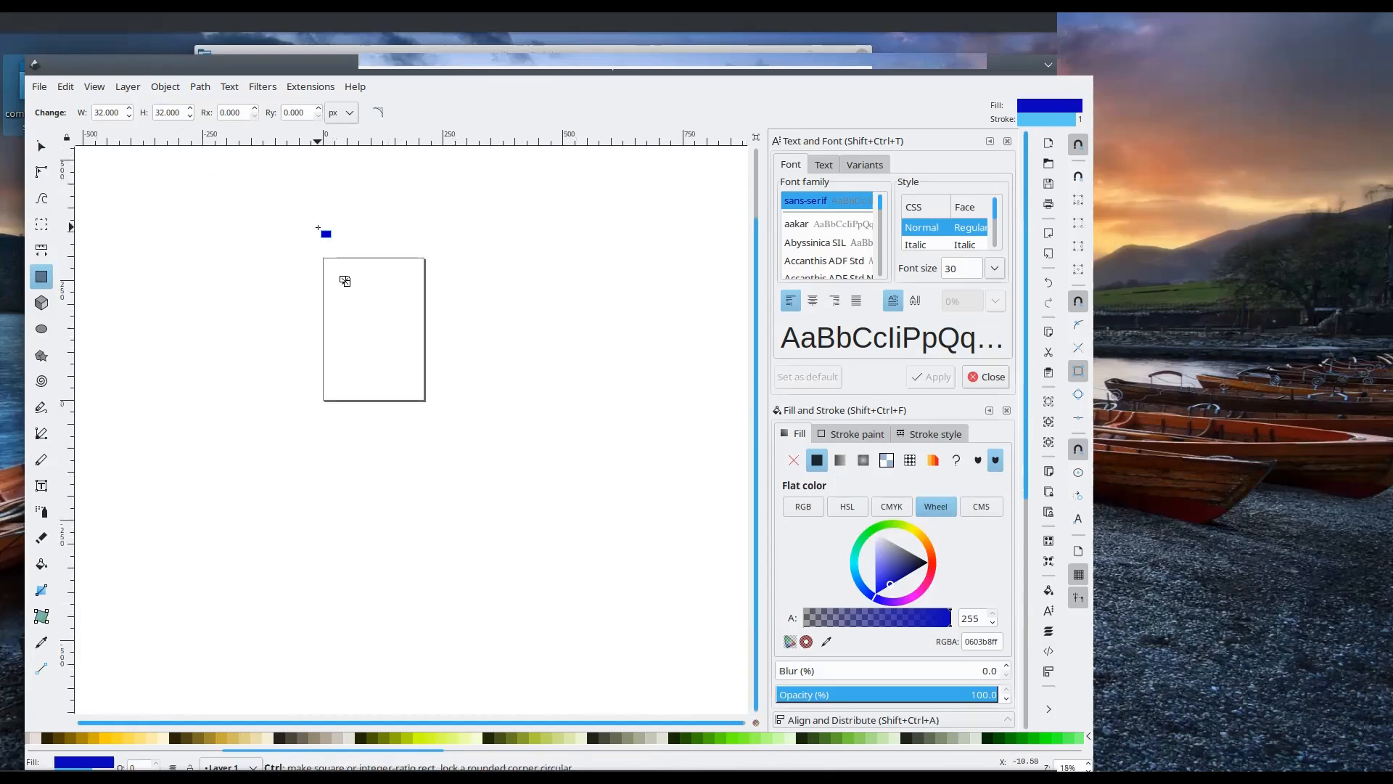
left_click(39, 87)
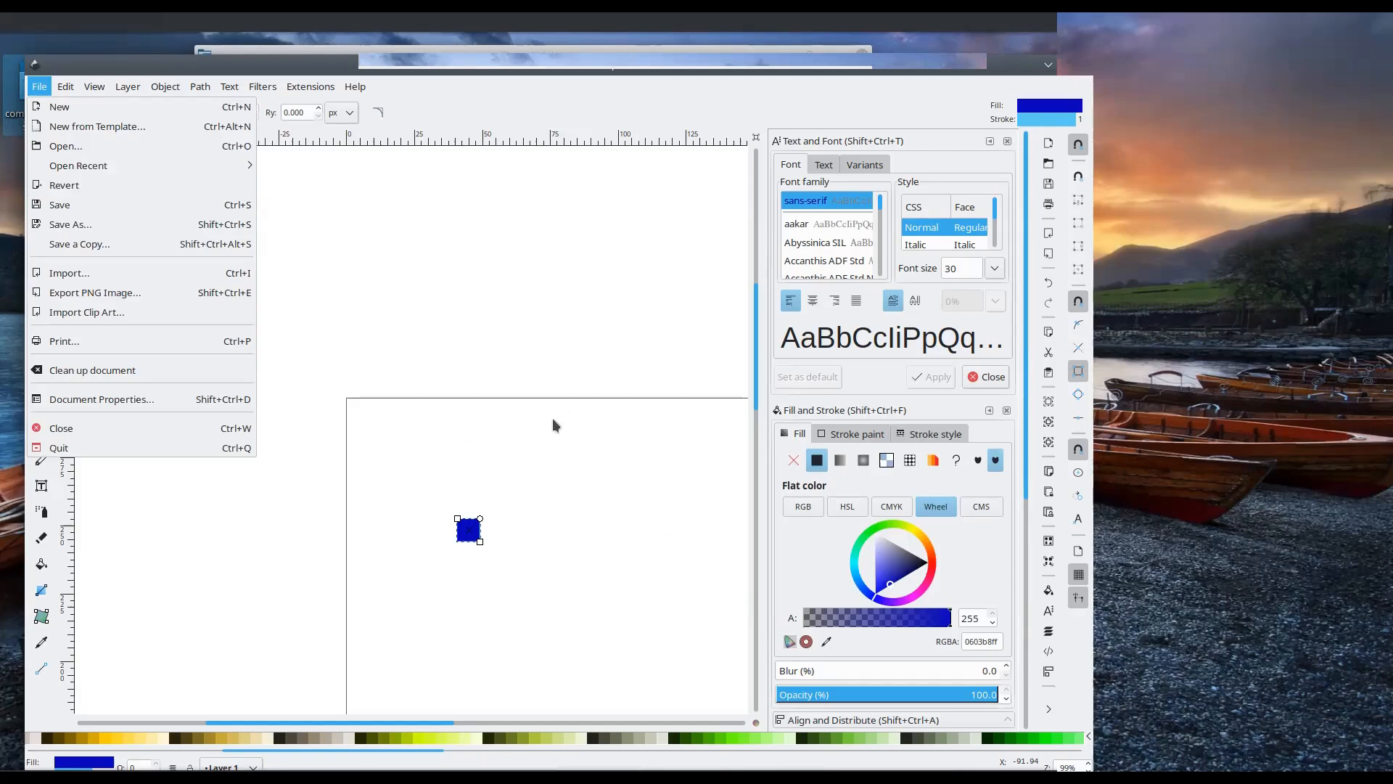
left_click(96, 290)
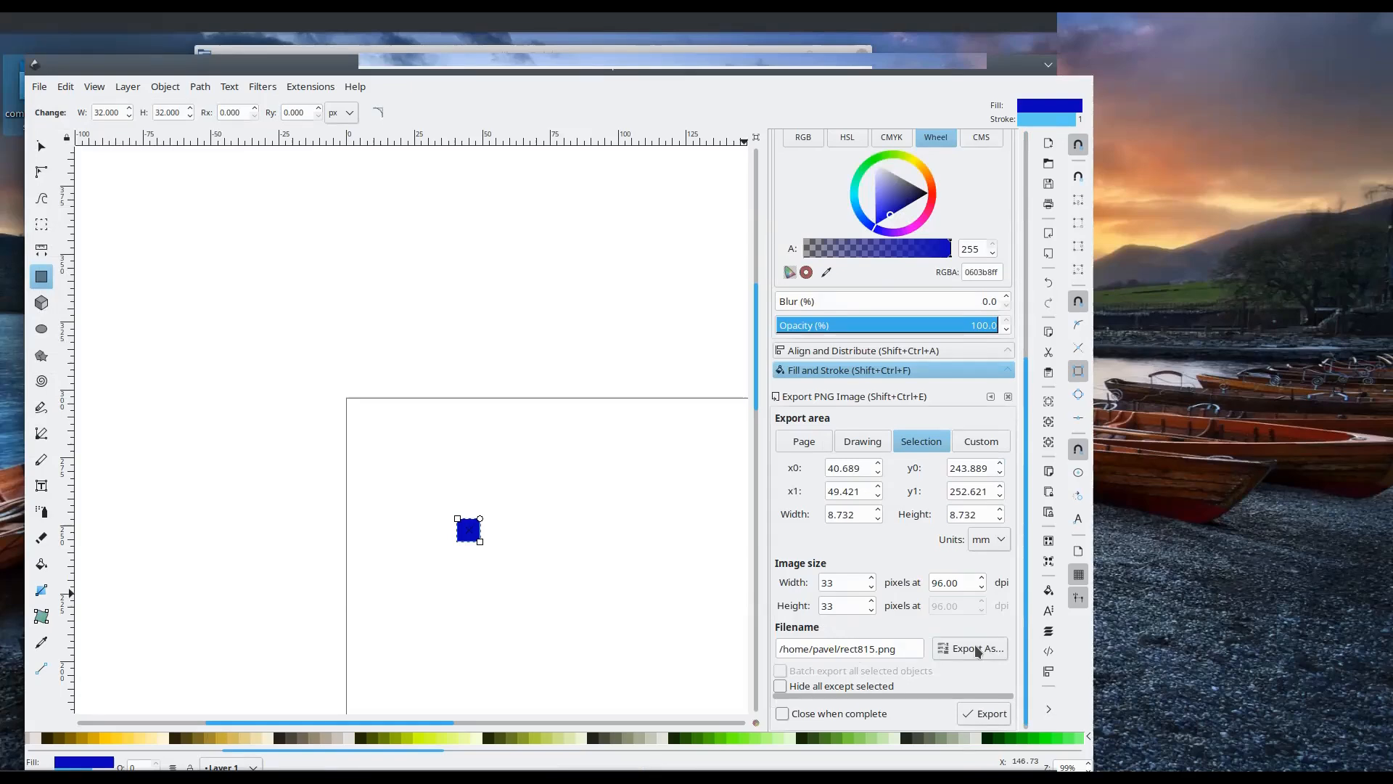
left_click(980, 717)
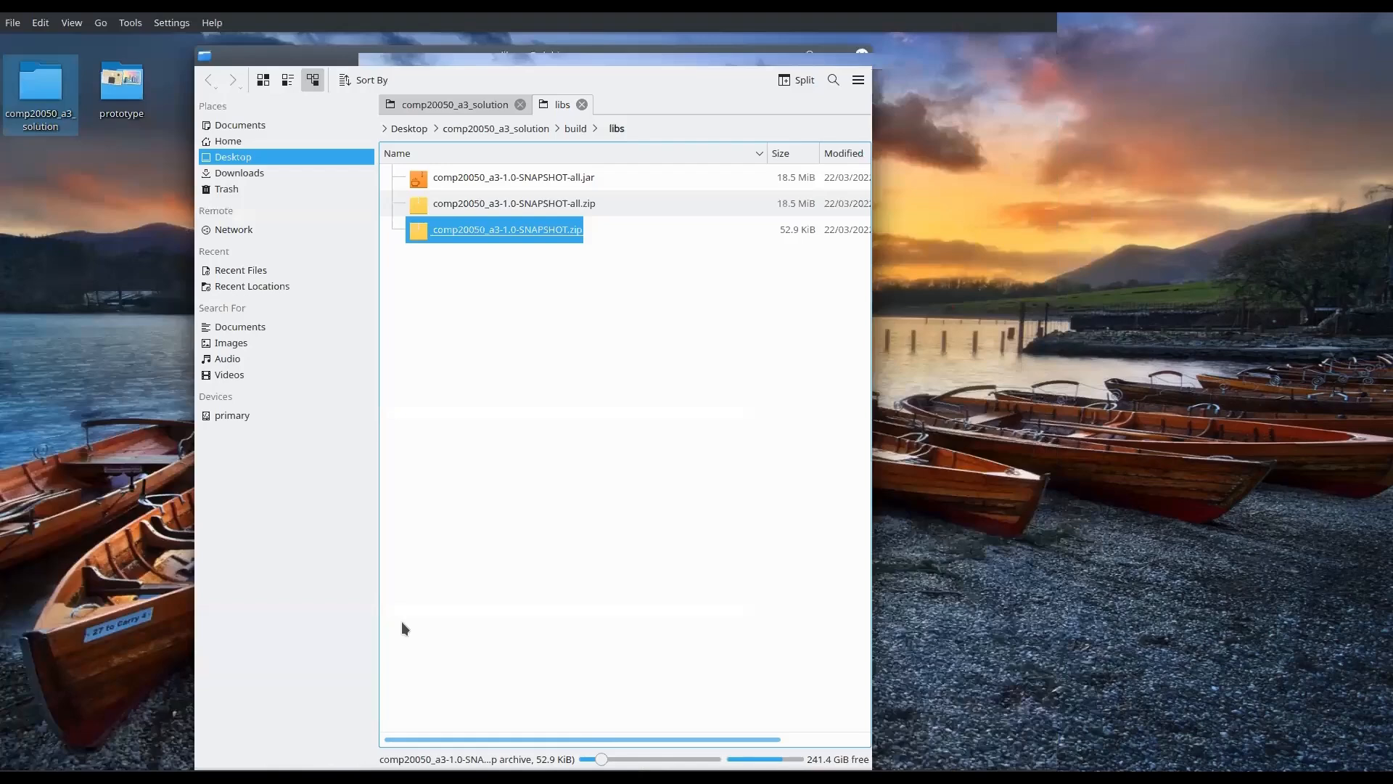
Open the prototype folder from the desktop, view game_squares.png and move the image viewer aside
double_click(122, 86)
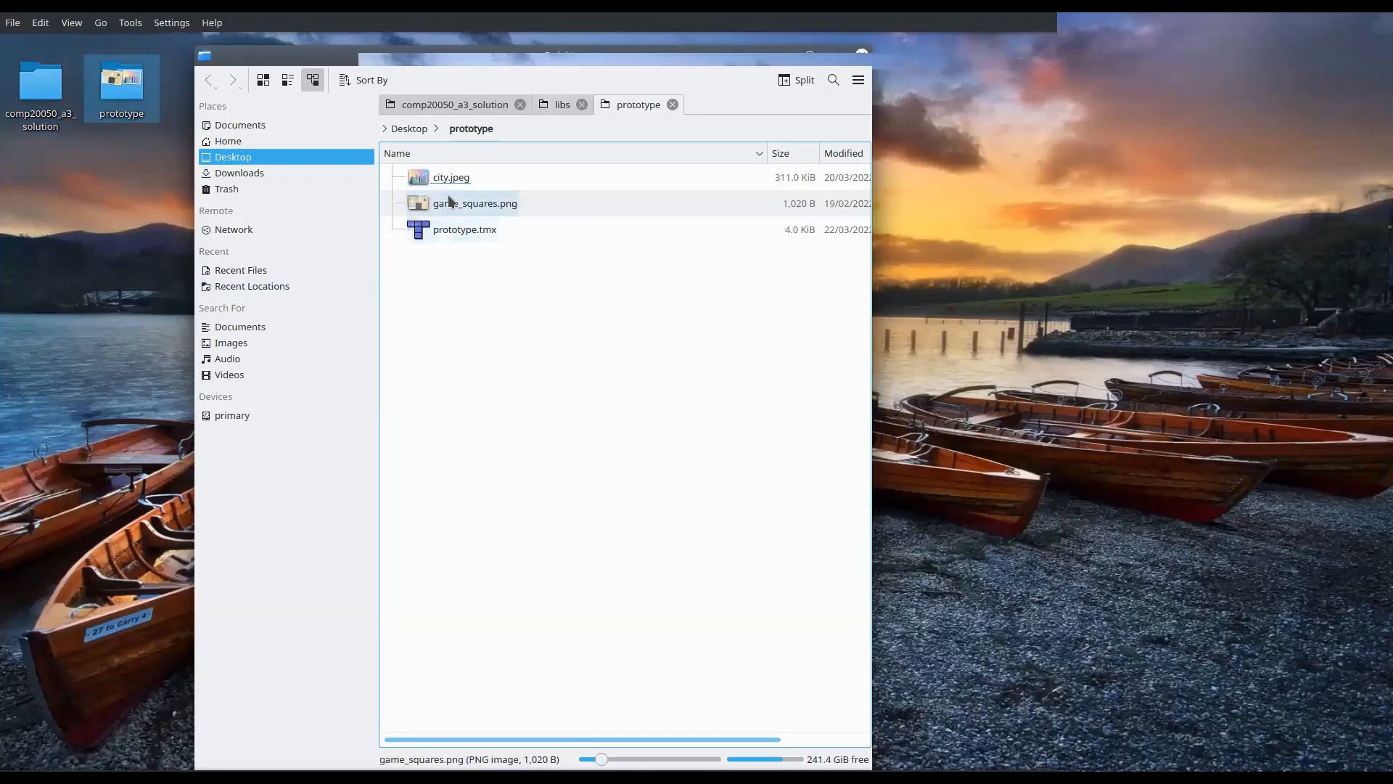
left_click_drag(450, 177, 447, 184)
left_click(451, 297)
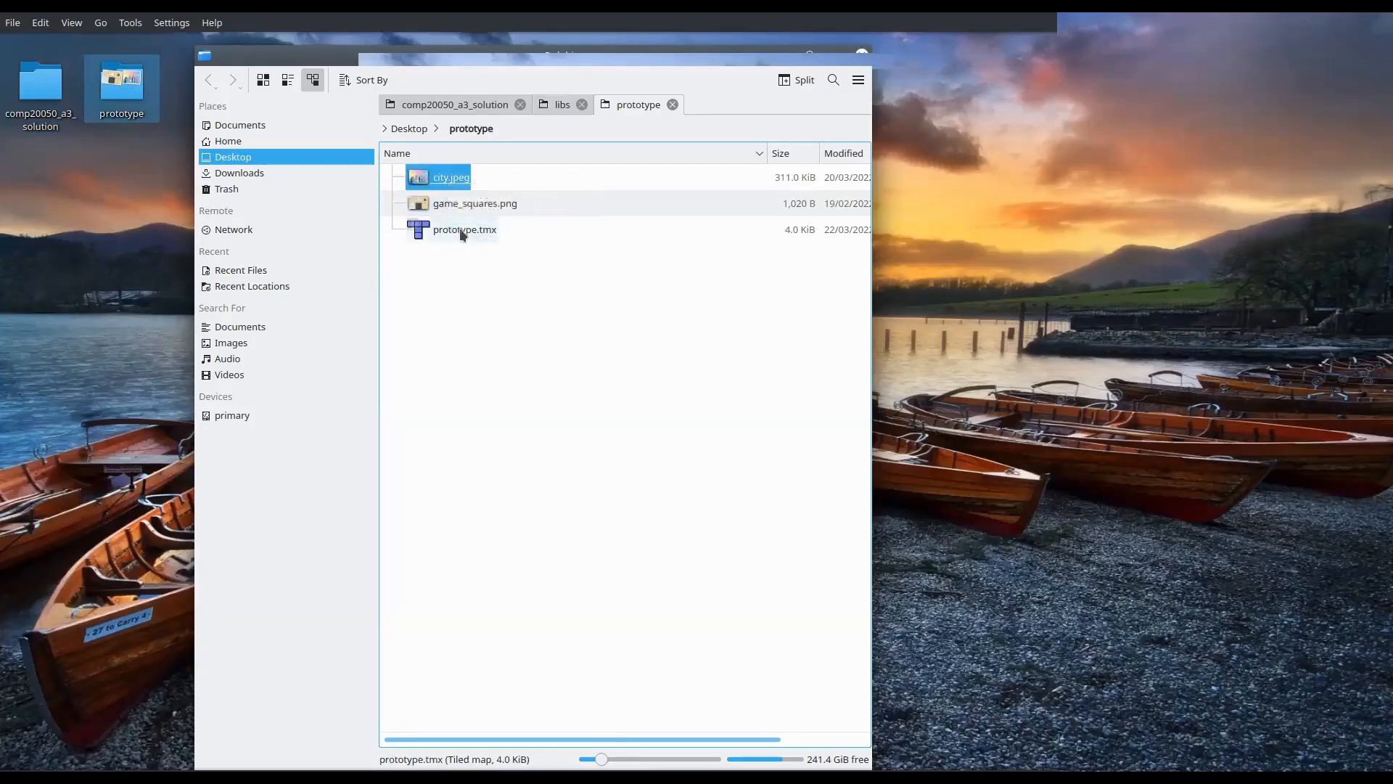
left_click(472, 203)
double_click(472, 203)
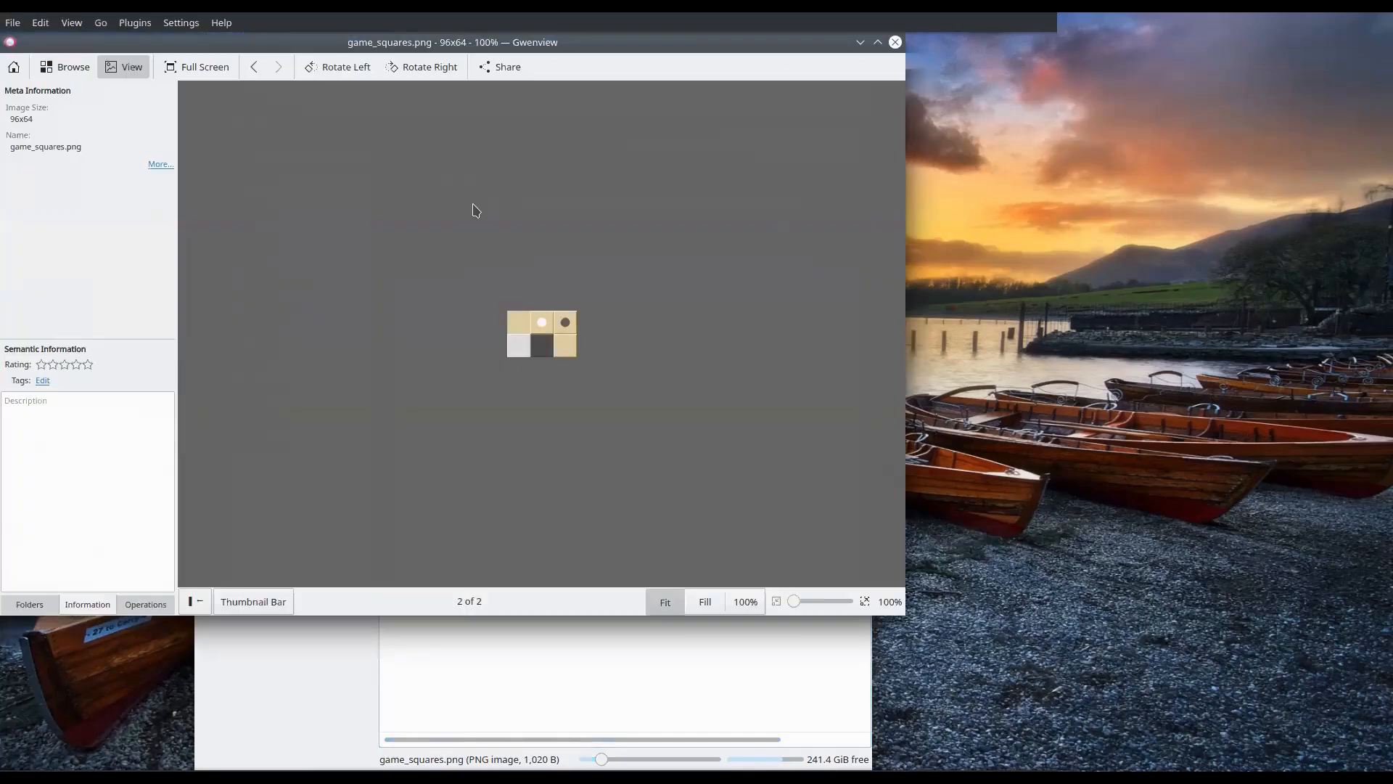
left_click_drag(312, 43, 746, 274)
Open prototype.tmx in a text editor to inspect its XML source, and close the editor
left_click(448, 232)
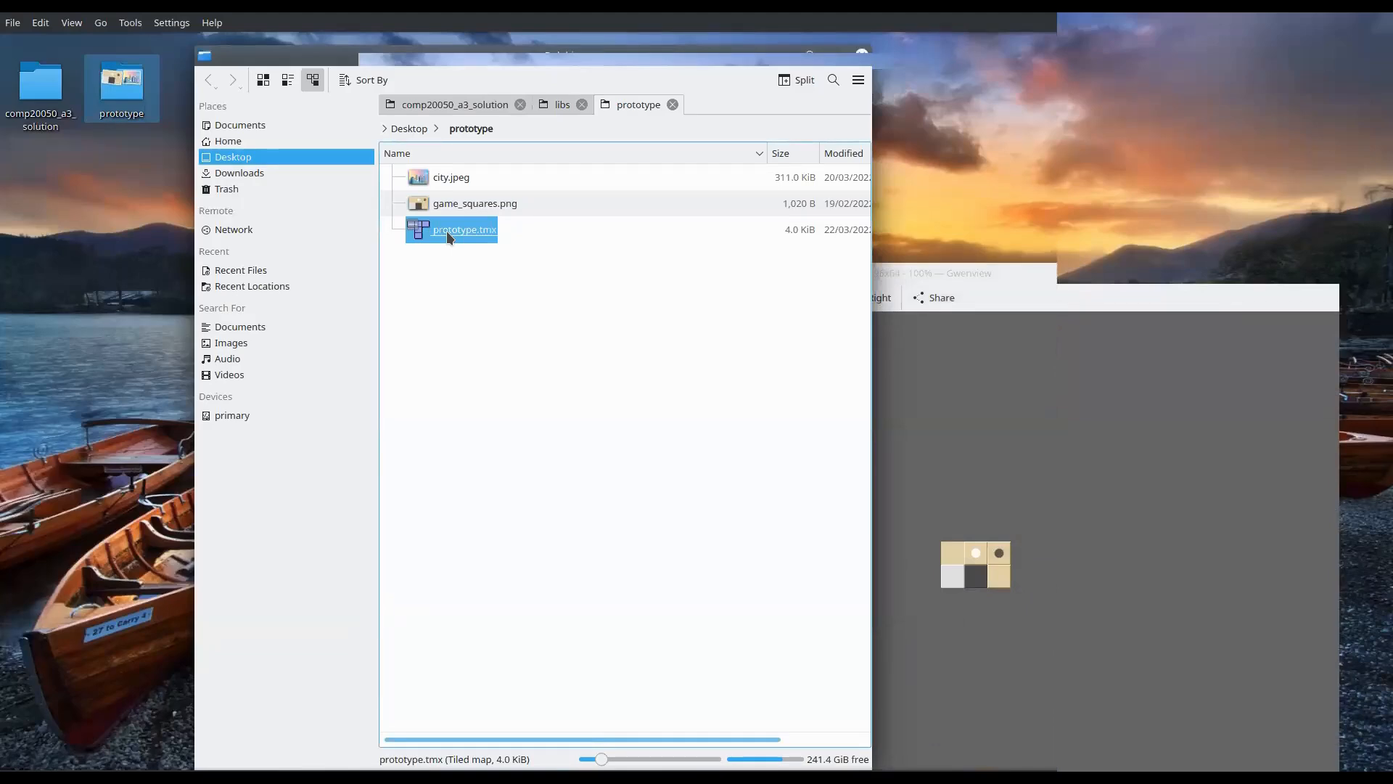
right_click(447, 232)
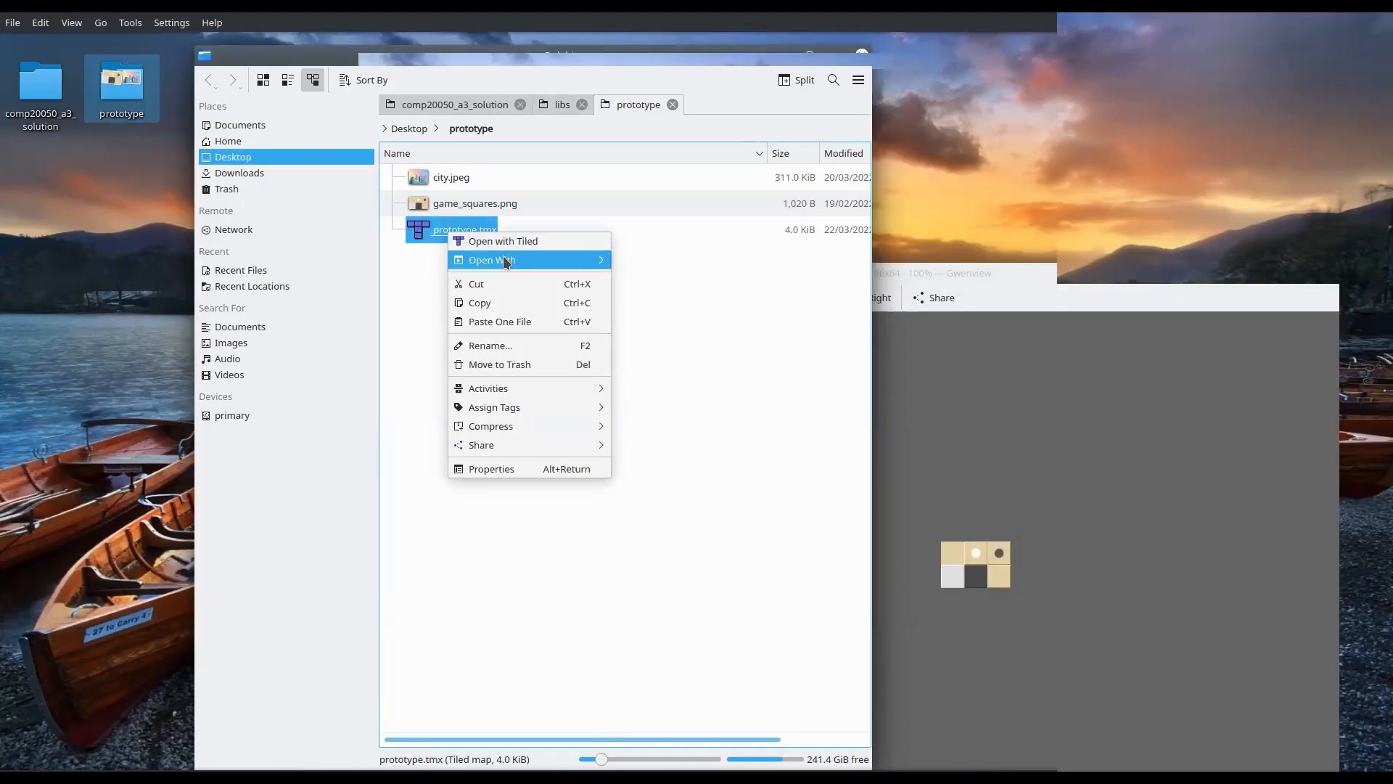
mouse_move(506, 262)
left_click(646, 379)
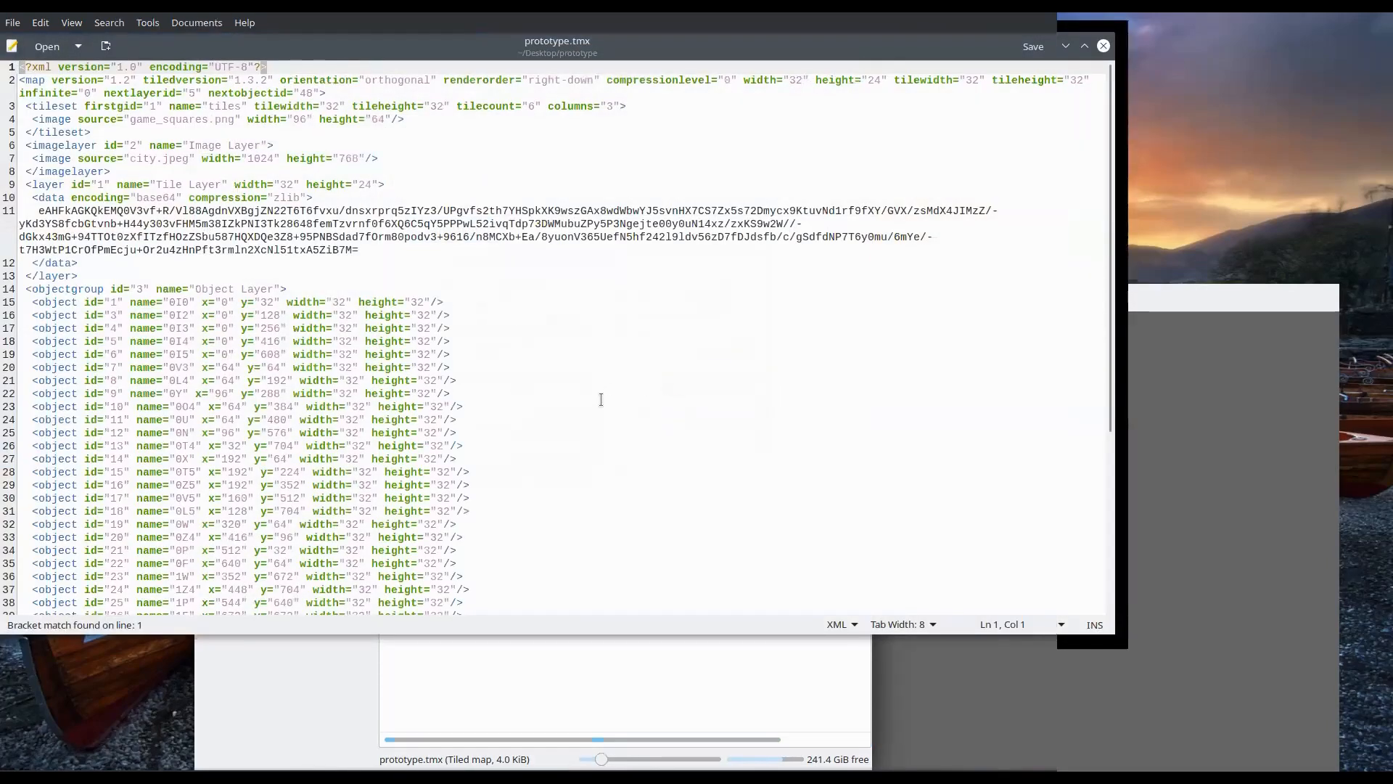
left_click_drag(897, 43, 787, 125)
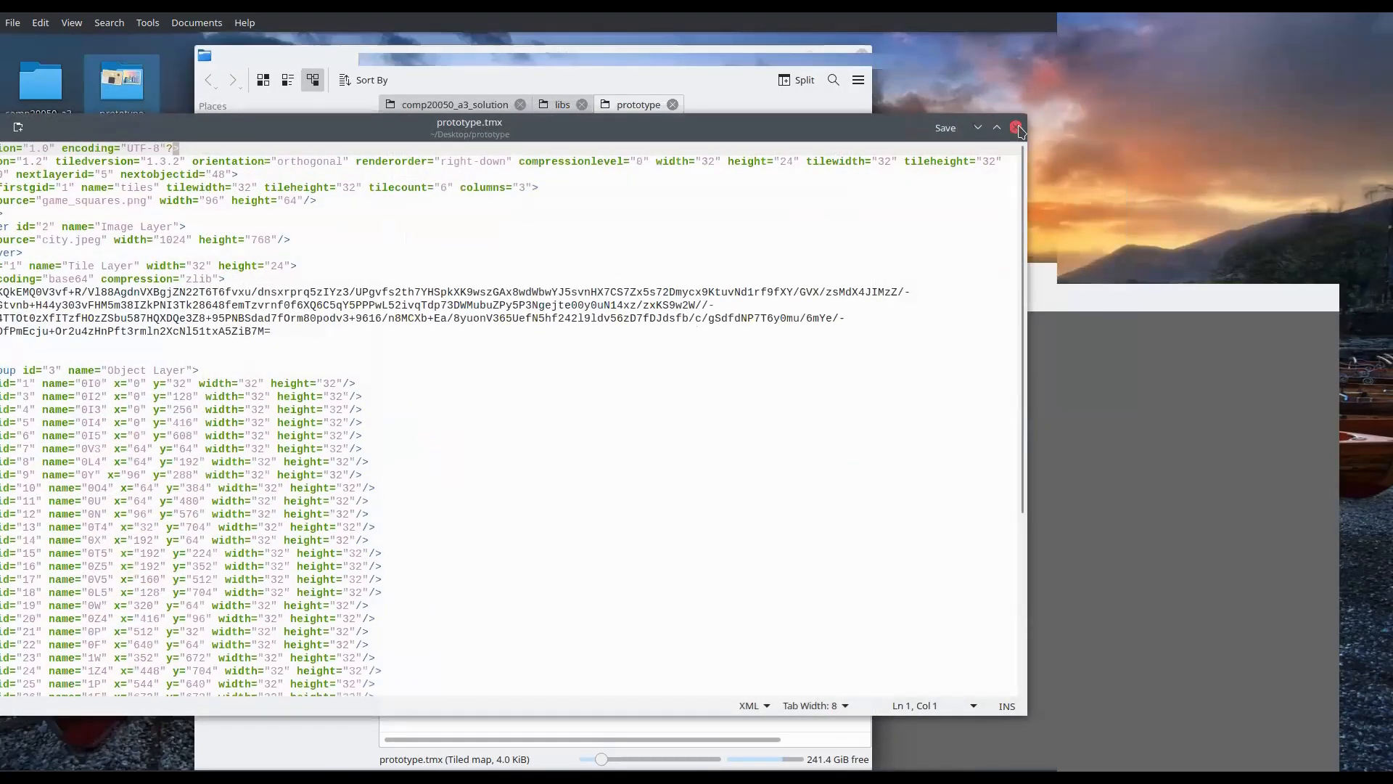
left_click(1017, 128)
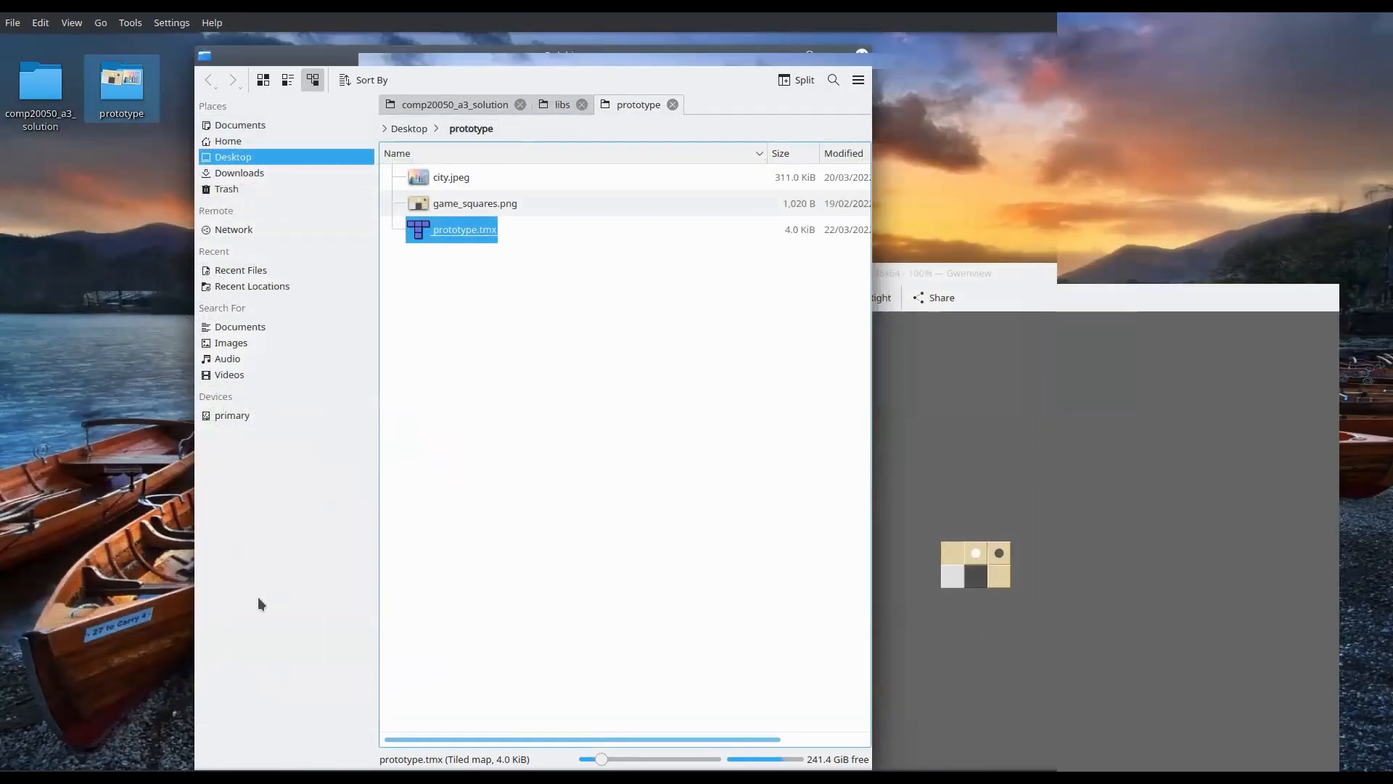
Launch the Tiled map editor and enlarge its window to fill most of the screen
left_click(16, 780)
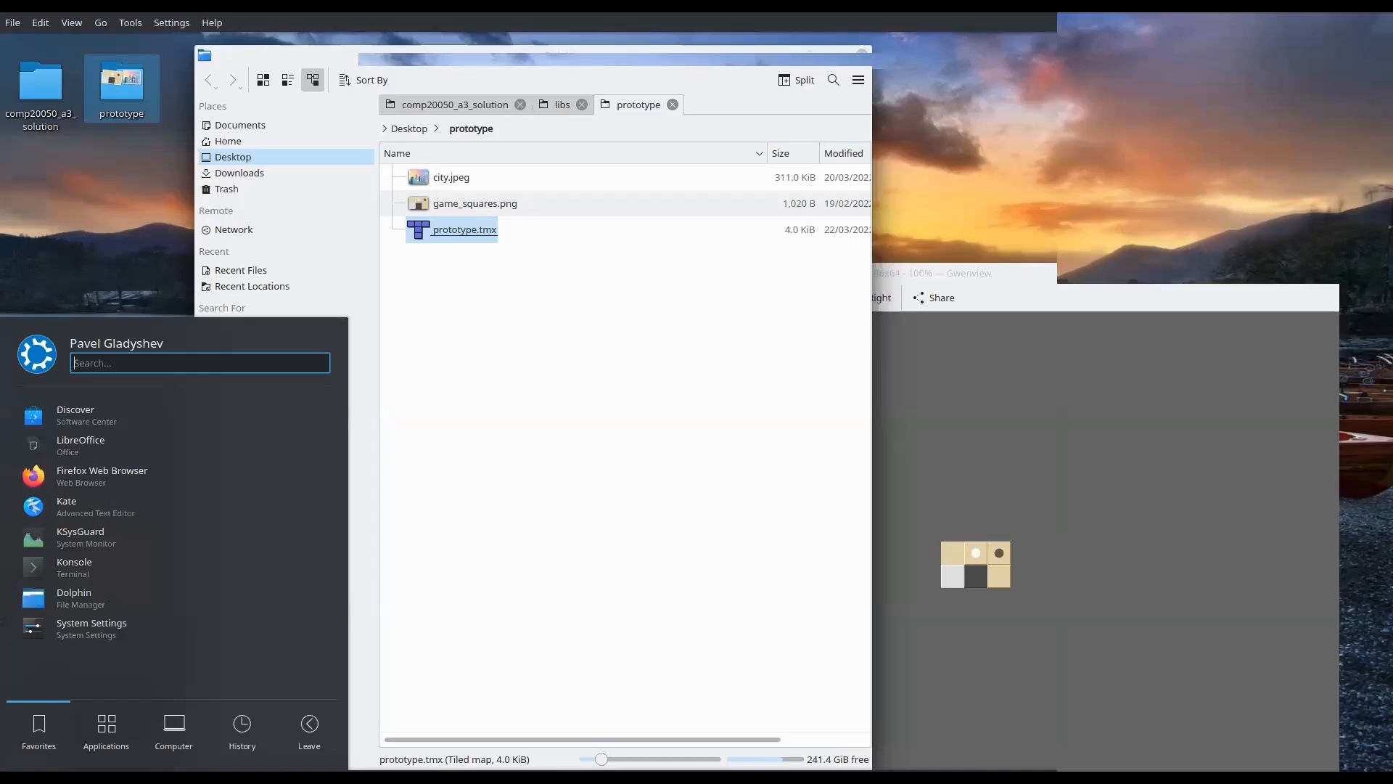
type("tiled")
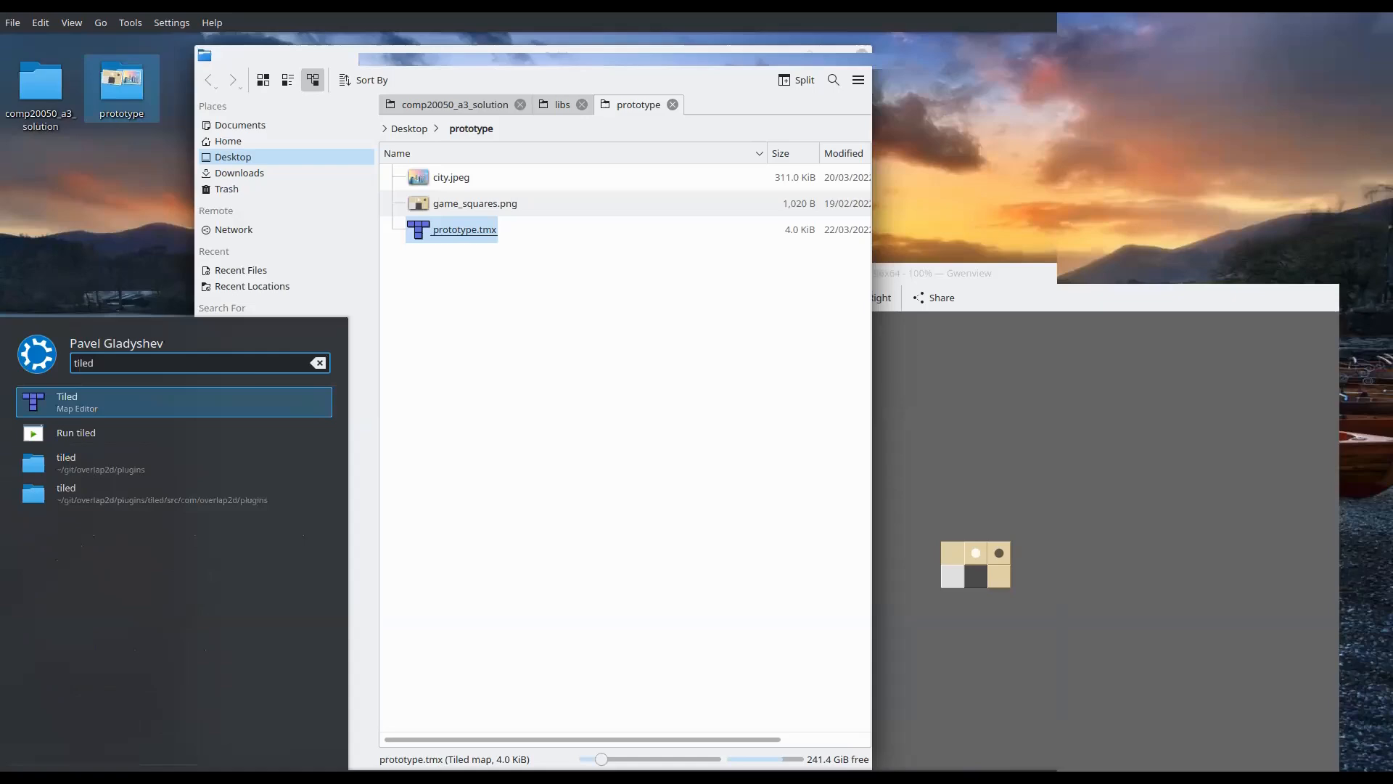
key("Return")
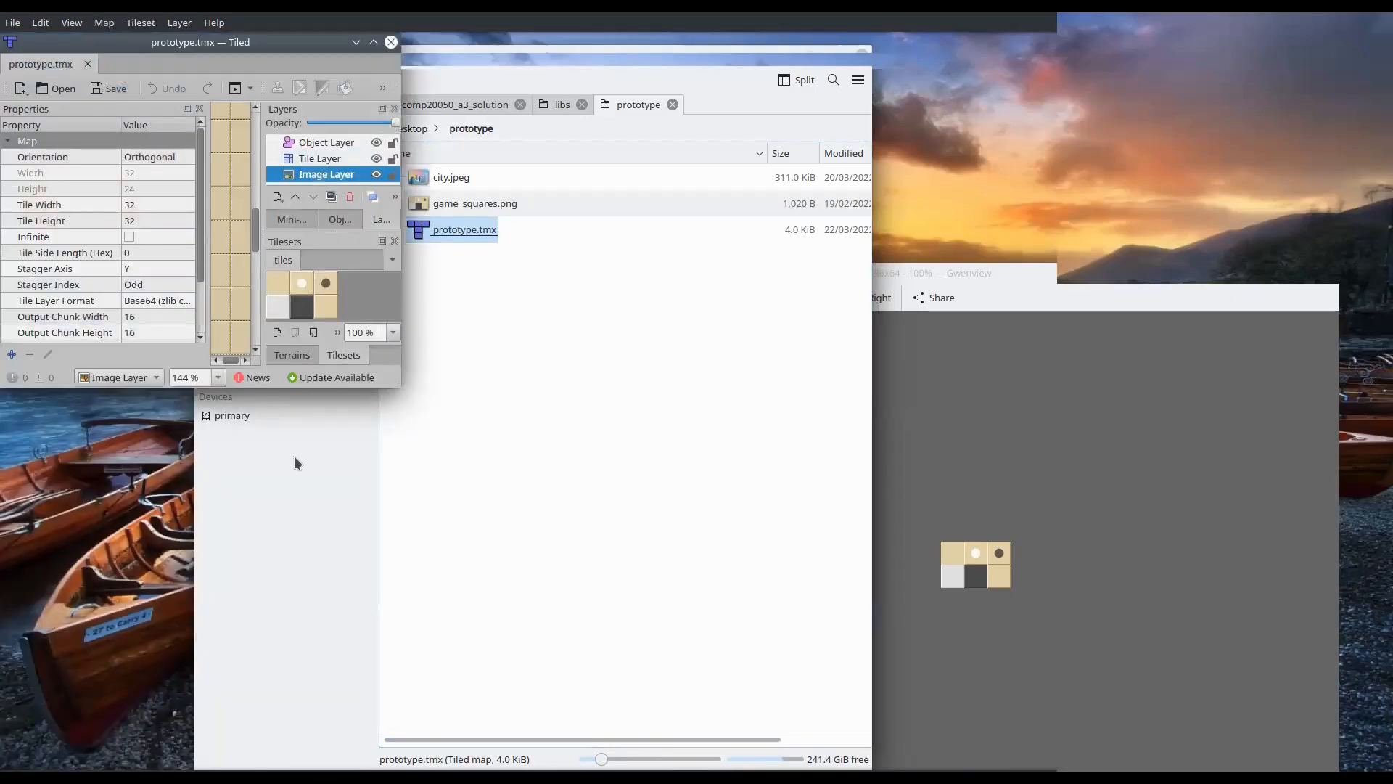
left_click_drag(404, 382, 1383, 773)
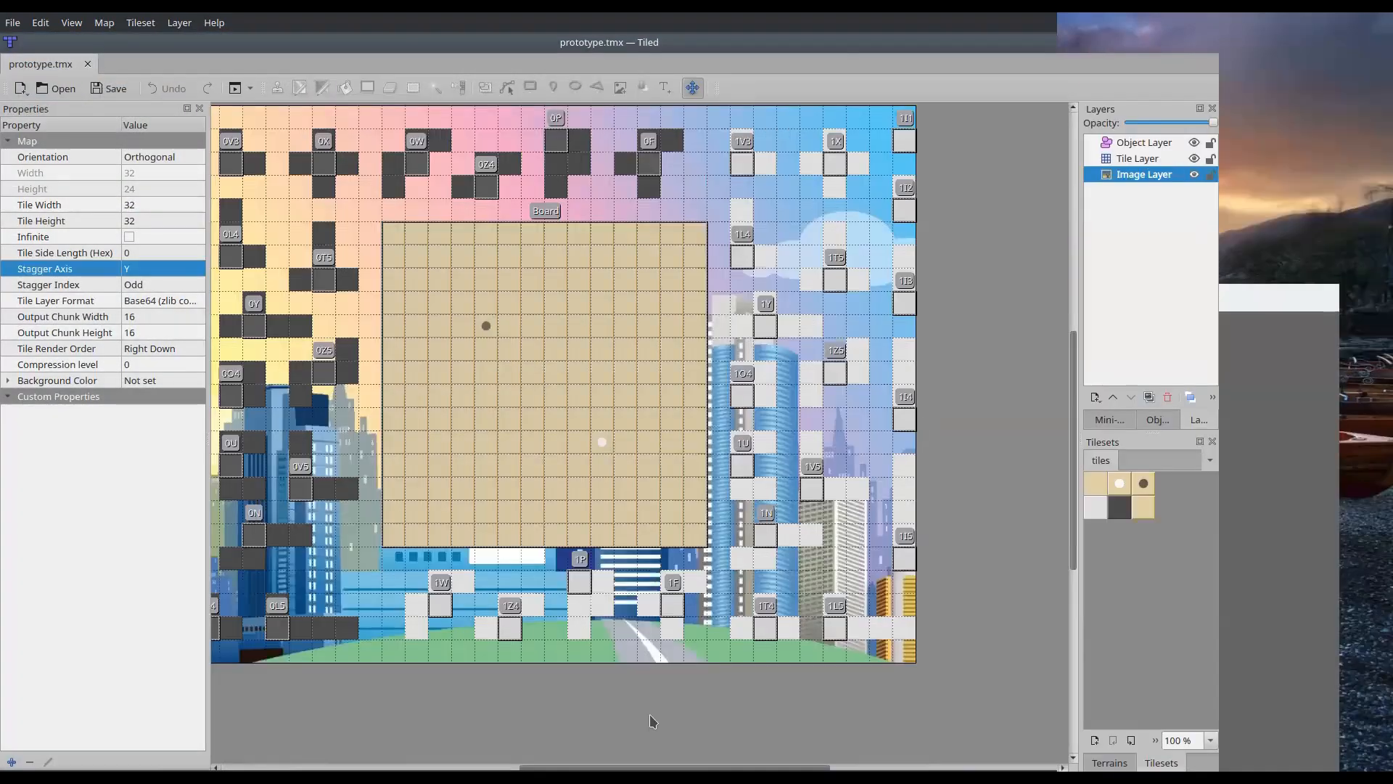
Open the map file prototype.tmx from the w8/prototype folder in Tiled
left_click_drag(650, 767, 558, 767)
left_click(62, 89)
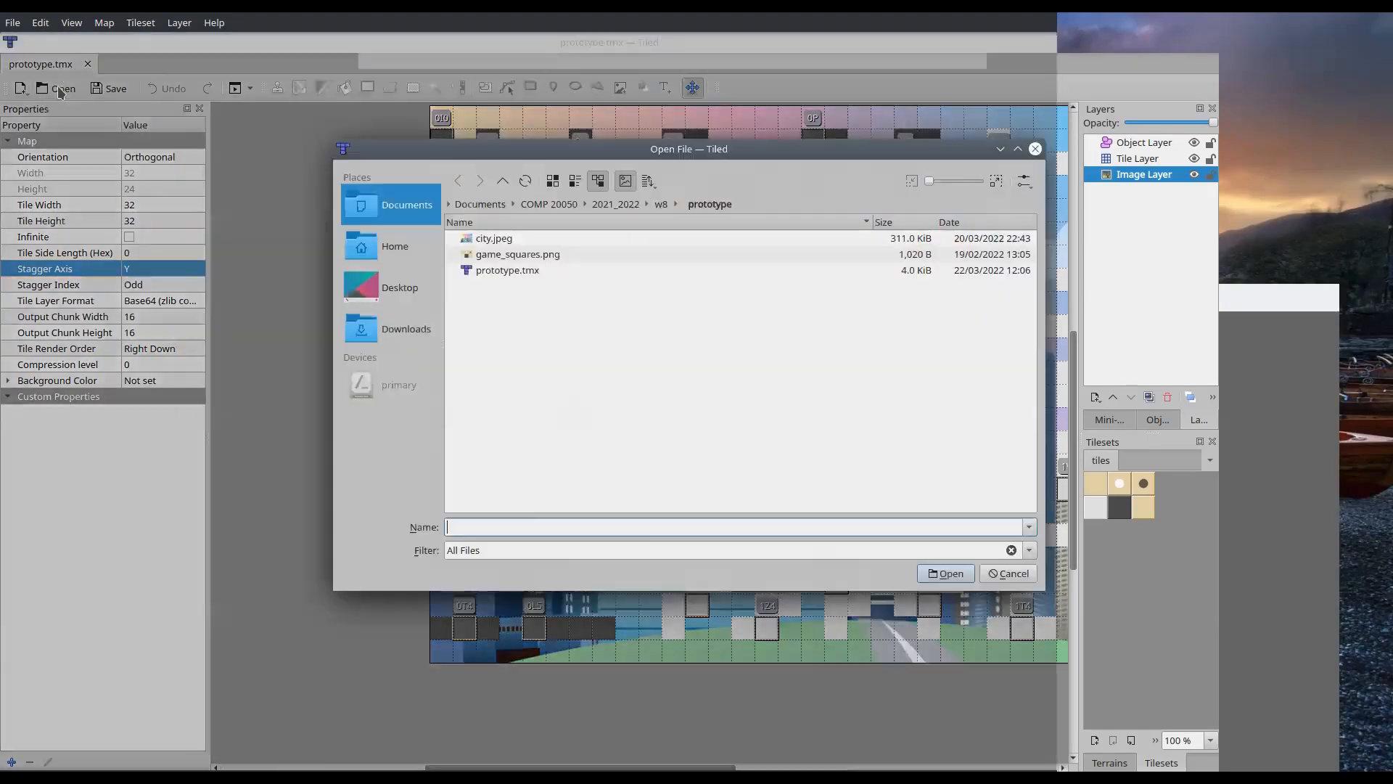
double_click(498, 271)
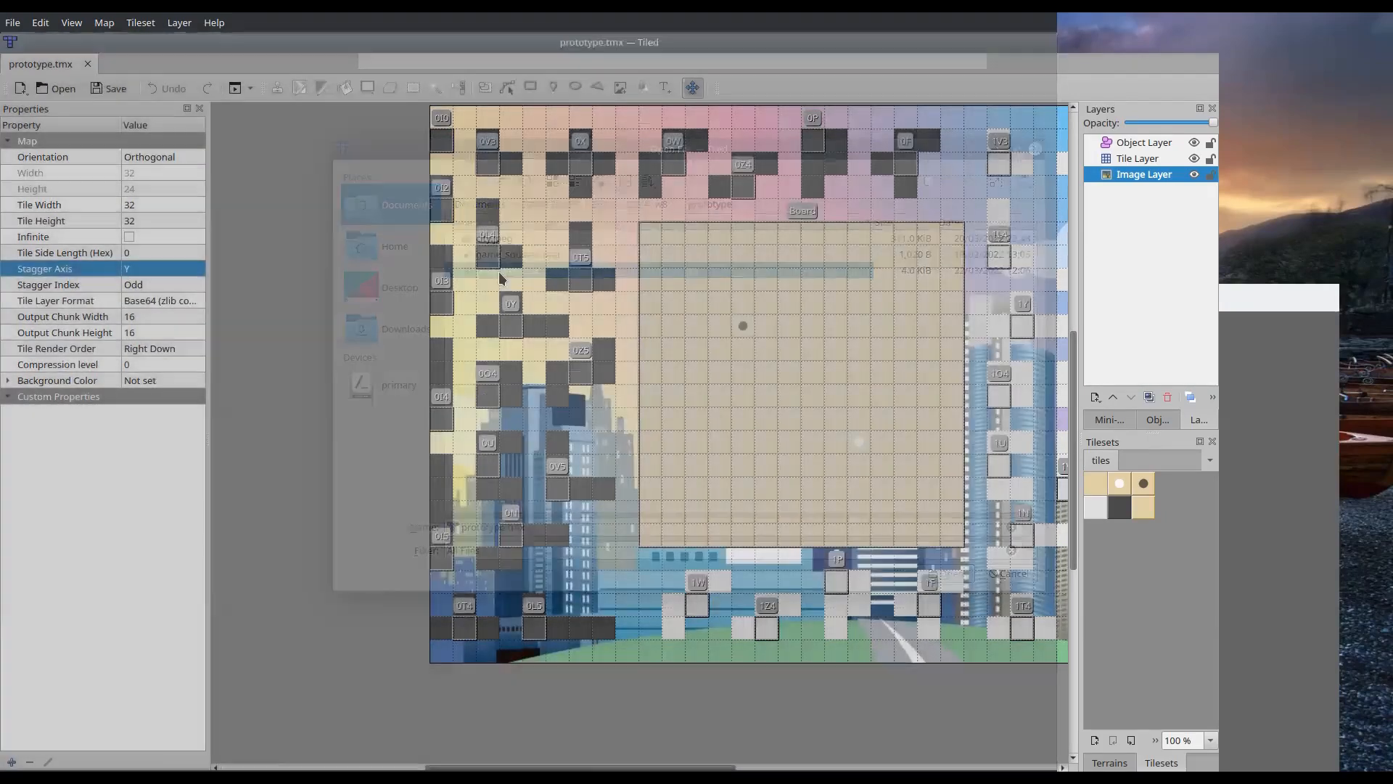
Bring the whole map into view and select the Tile Layer and the Object Layer in turn
left_click_drag(514, 767, 563, 767)
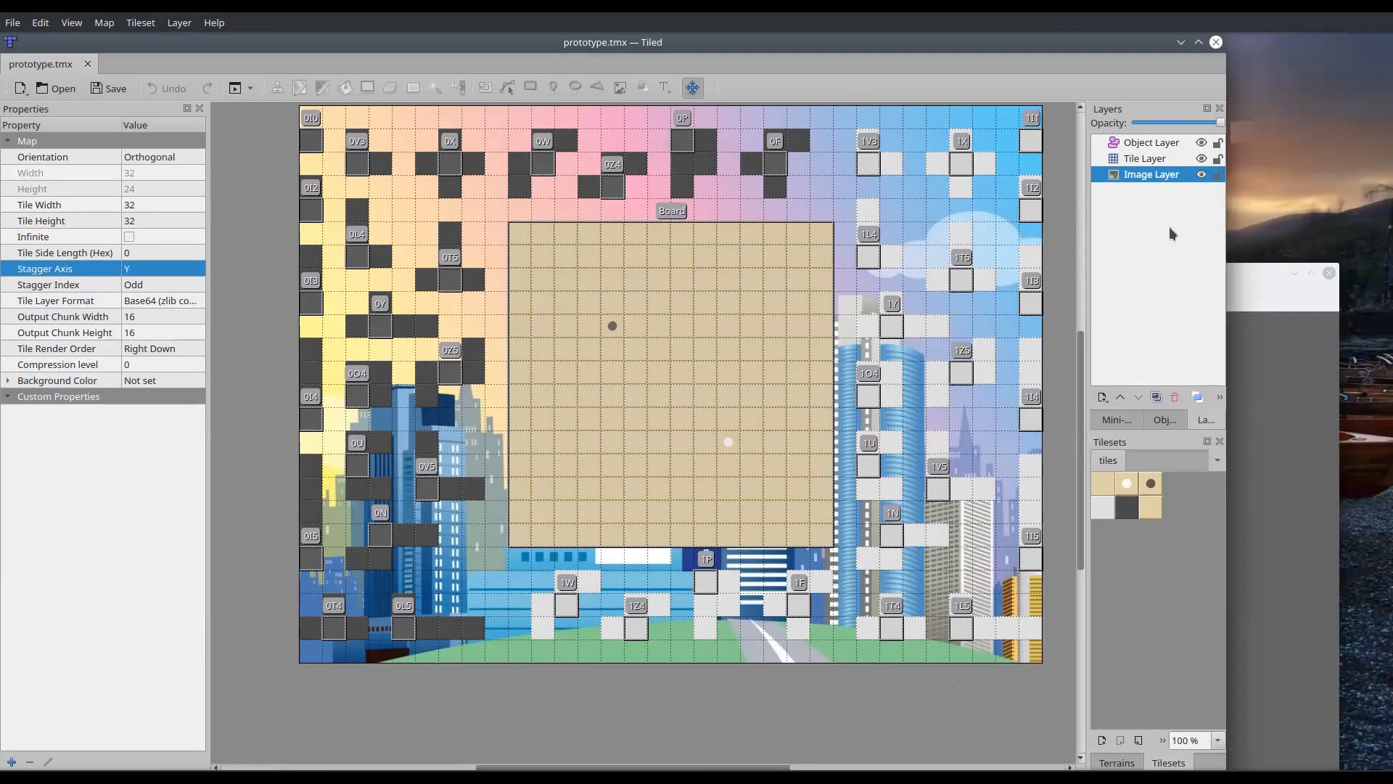
left_click(1145, 159)
left_click(1144, 142)
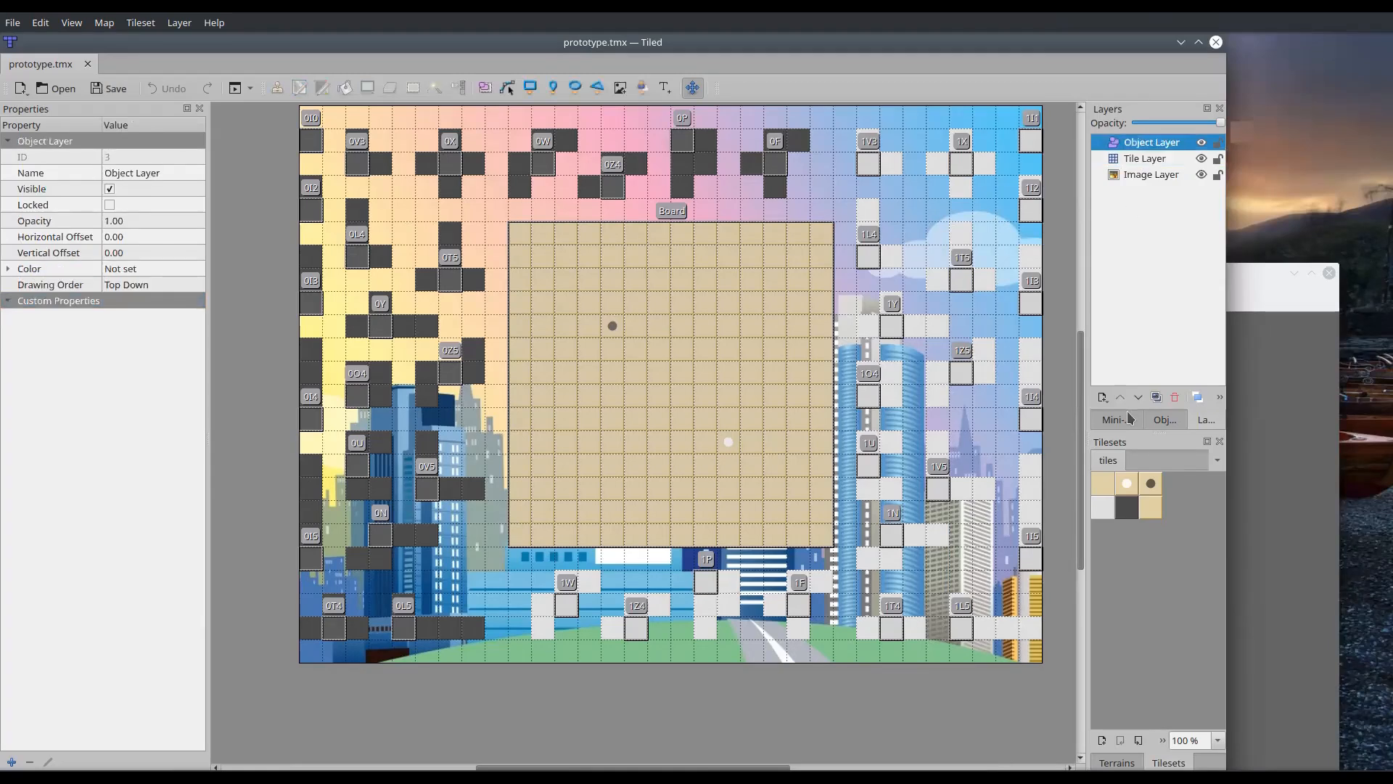
Select the white-dot tile and the first plain tile in the prototype's tileset to examine their properties
left_click(1129, 493)
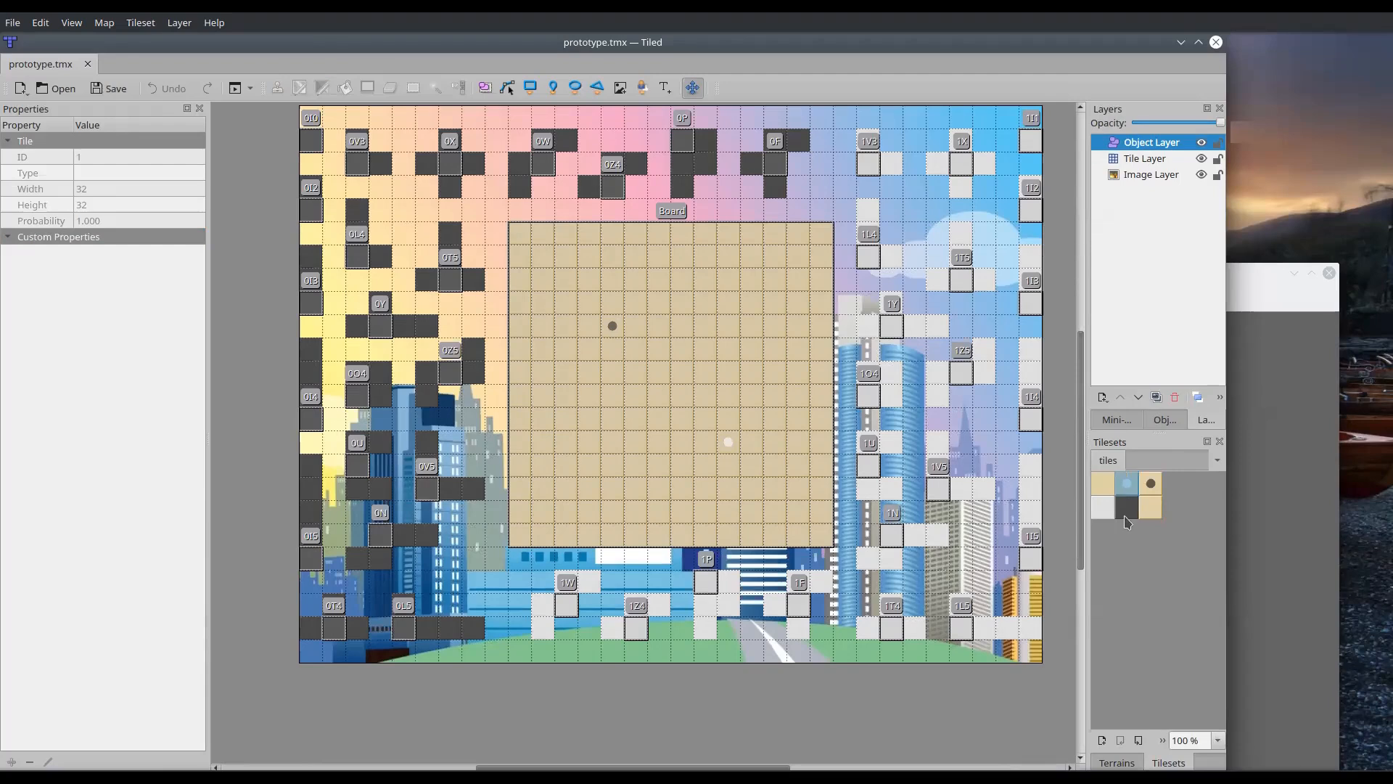
left_click(1101, 486)
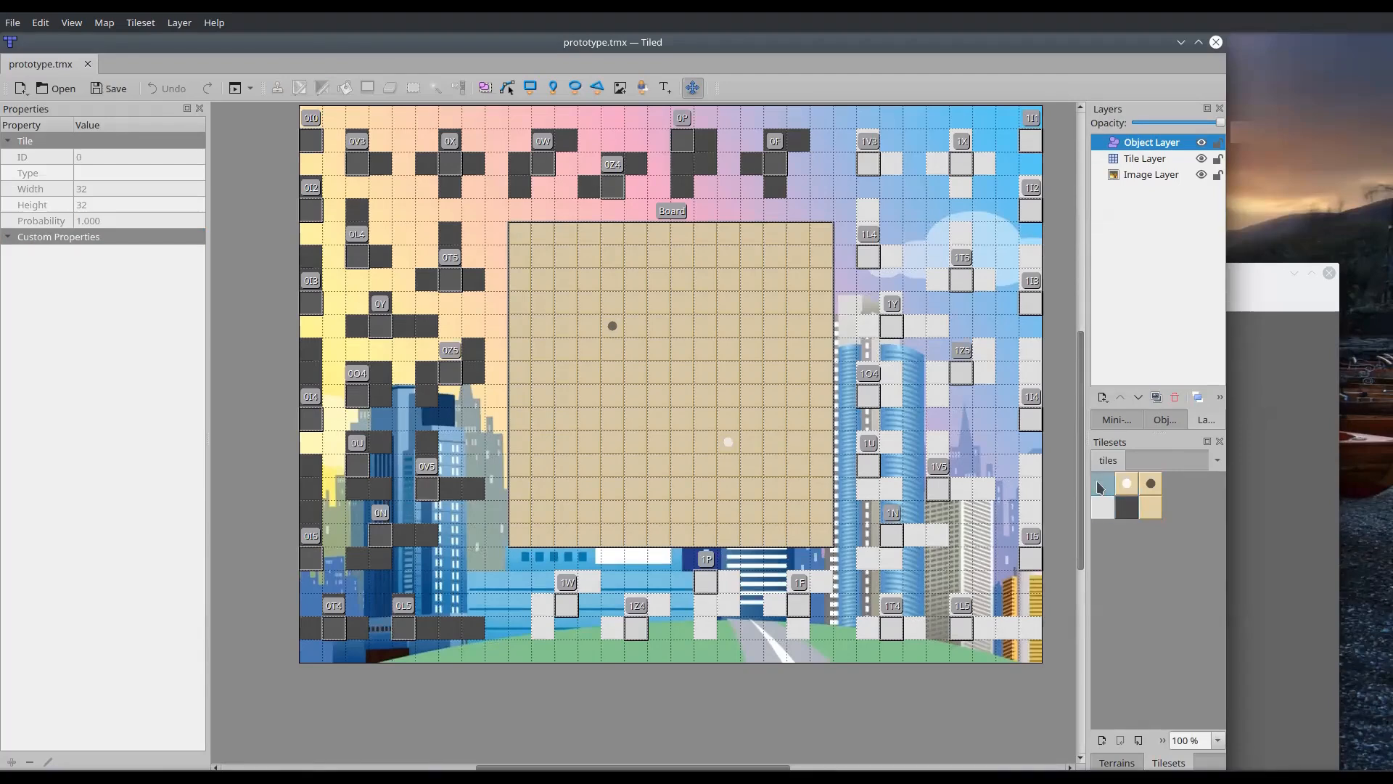
Create a fixed orthogonal map of 32 by 24 tiles with 32 px tiles and save it as example
left_click(13, 22)
mouse_move(87, 41)
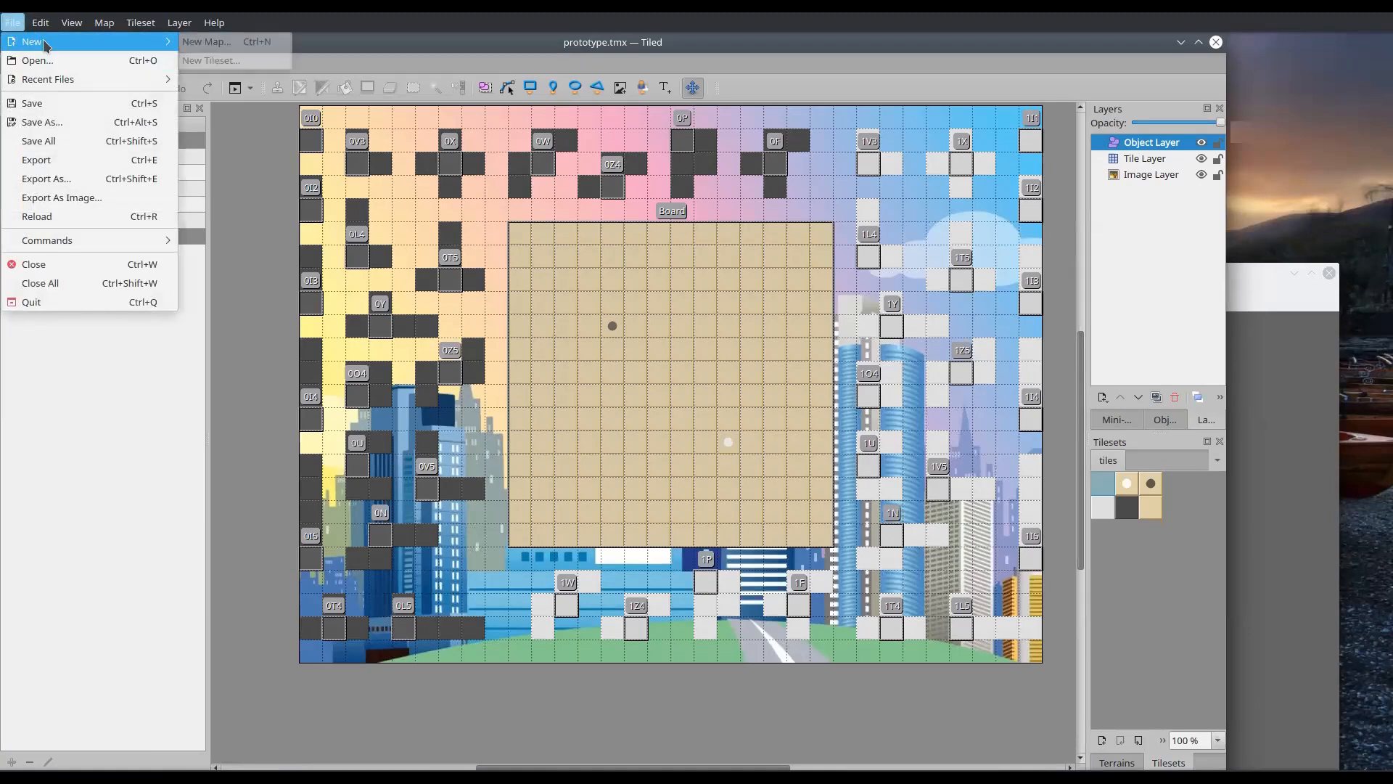
left_click(210, 42)
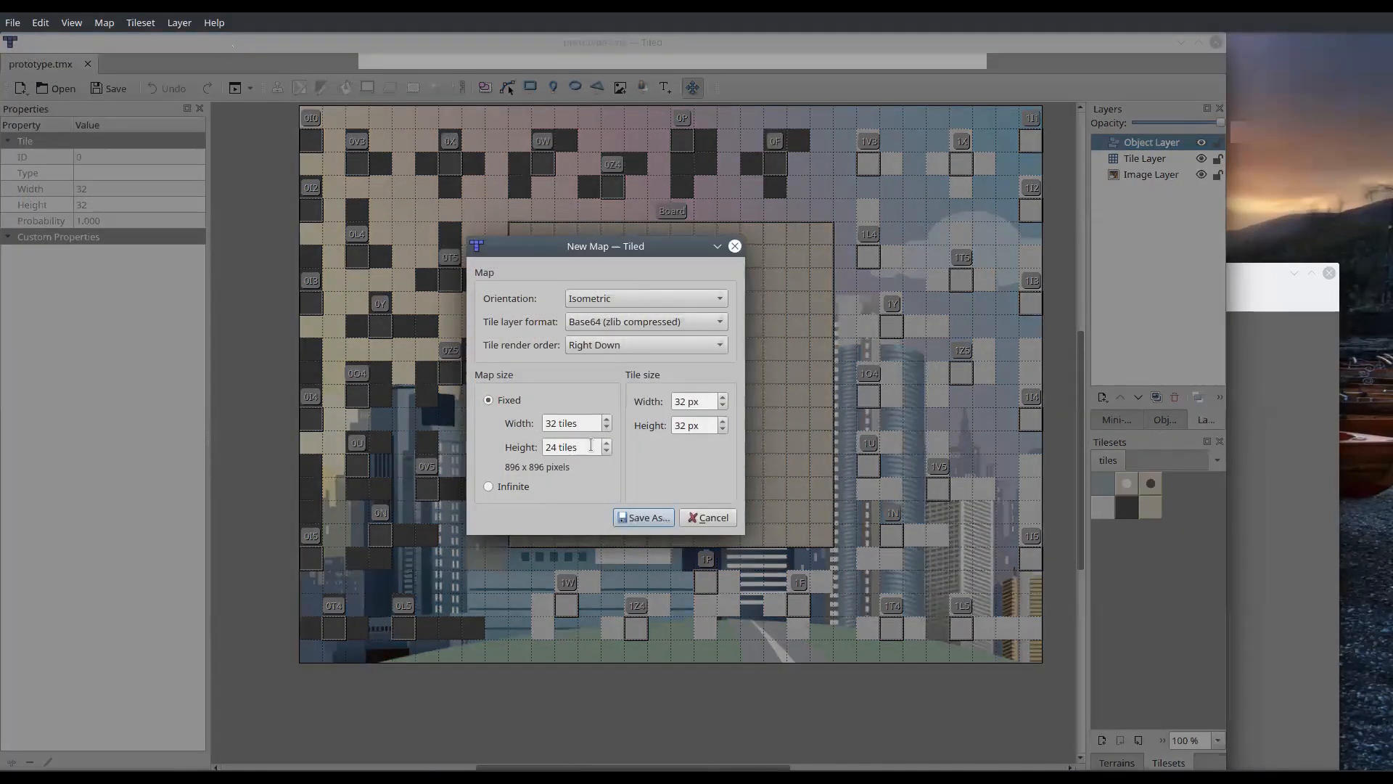
left_click(673, 301)
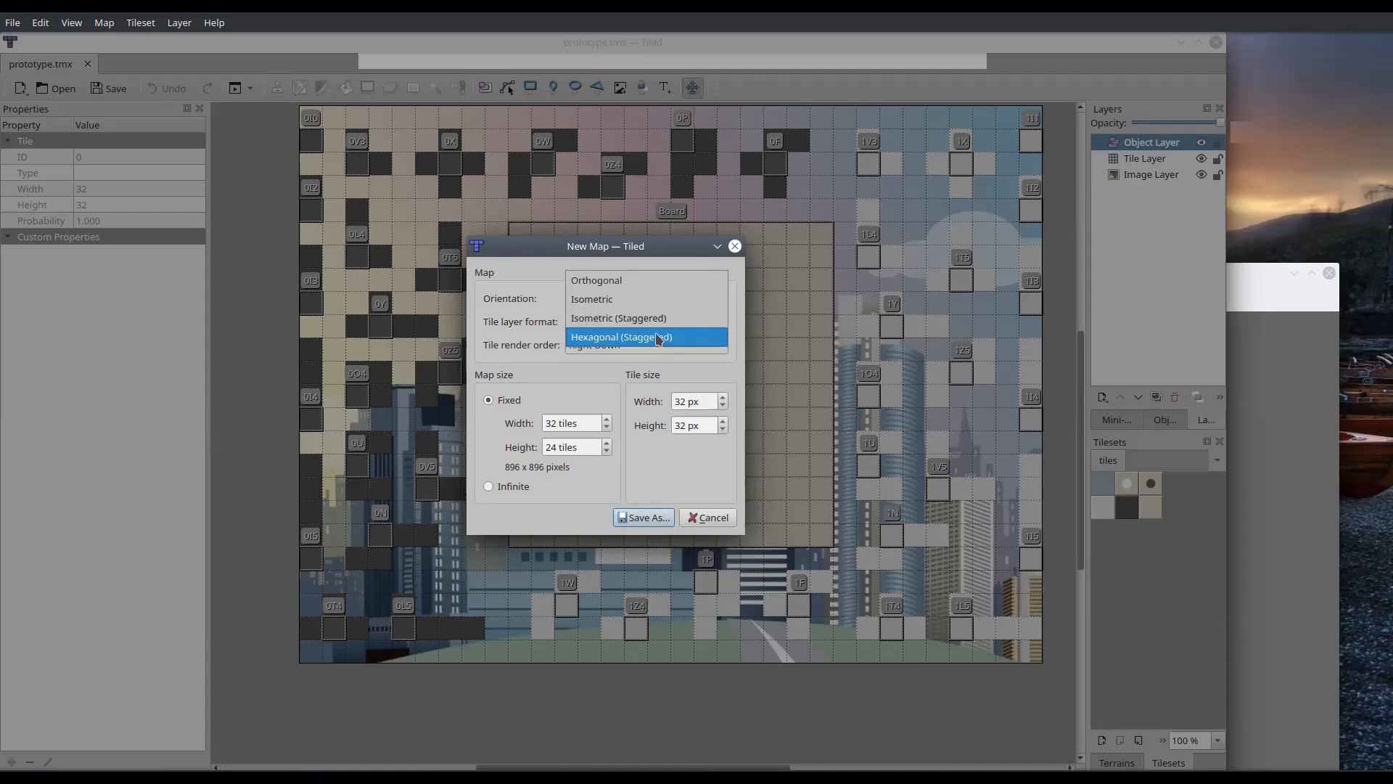
left_click(646, 283)
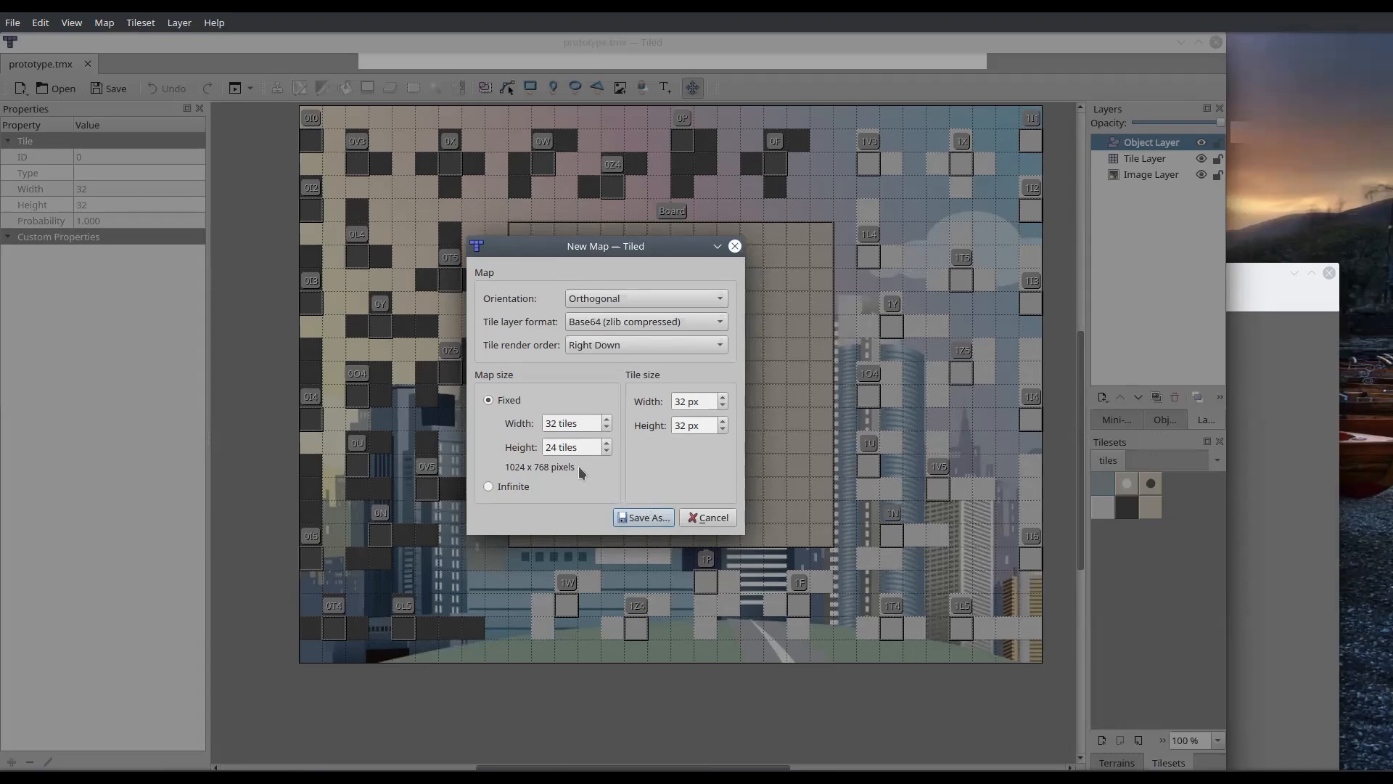
left_click(638, 519)
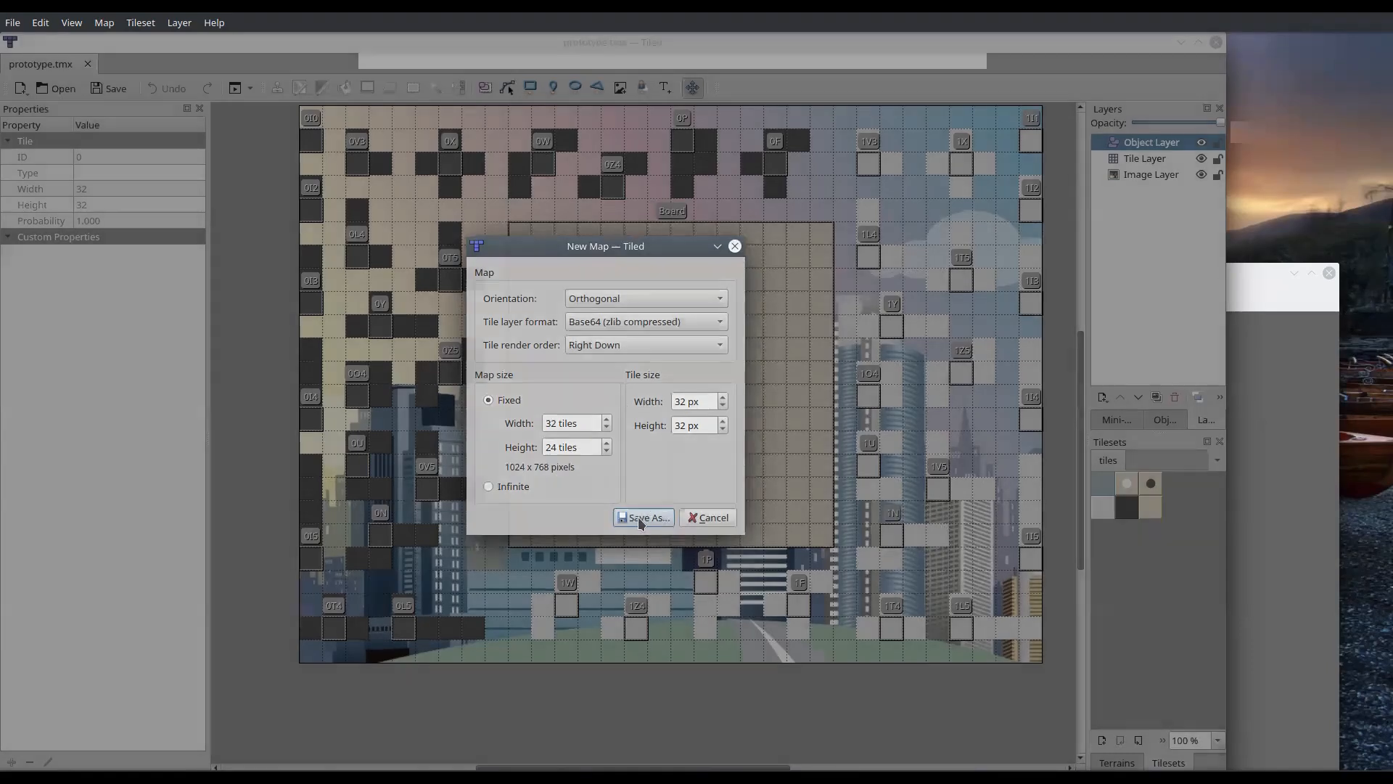
type("example.tmx")
key("Return")
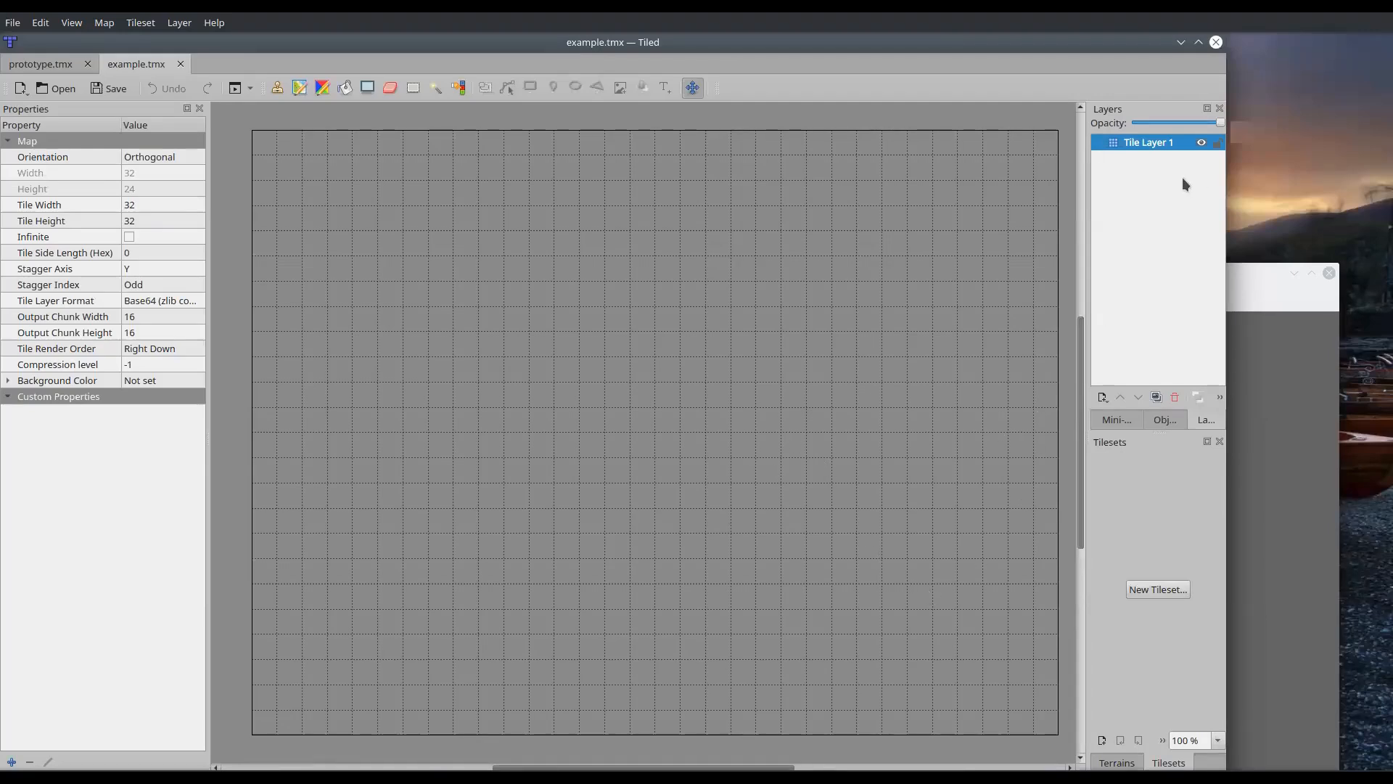
Show the properties of Tile Layer 1, and widen the window and its Layers and Tilesets area
left_click(1160, 141)
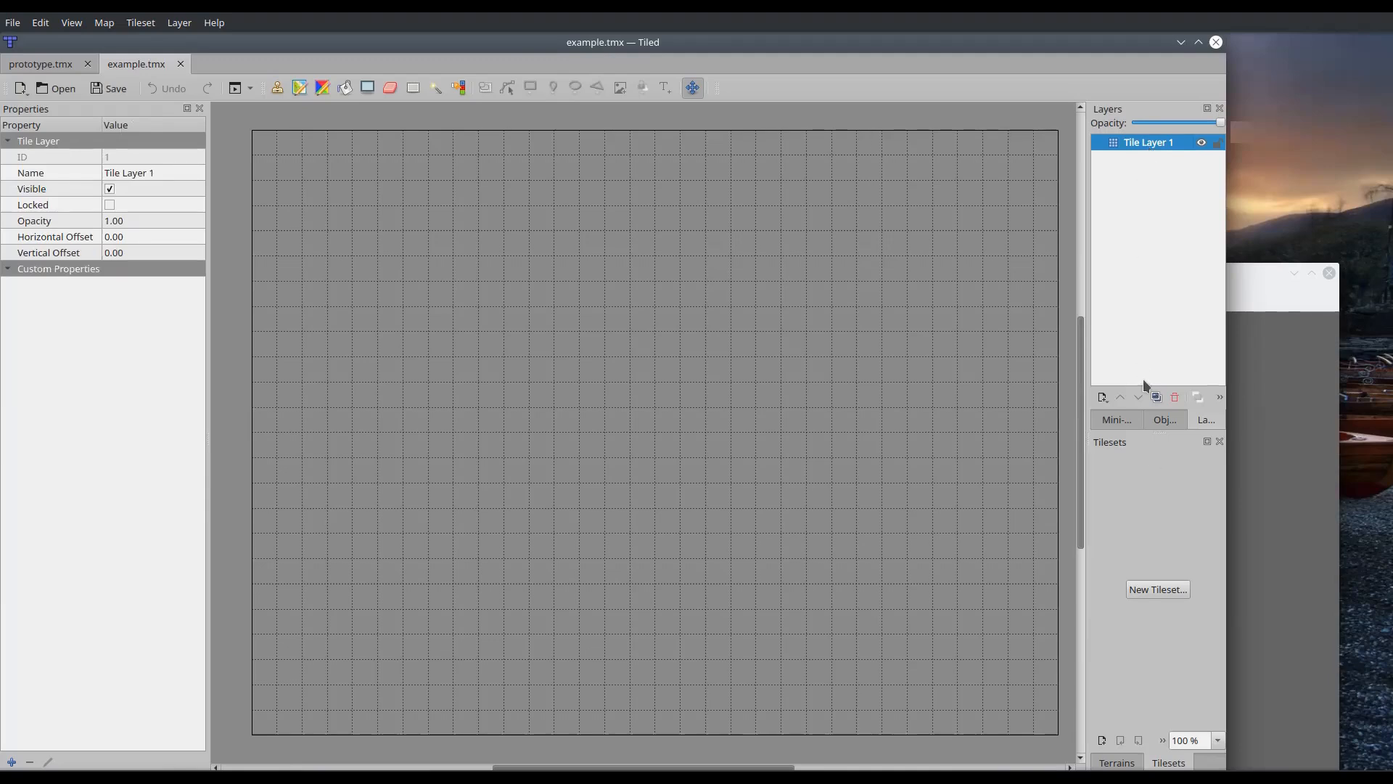
left_click(1139, 327)
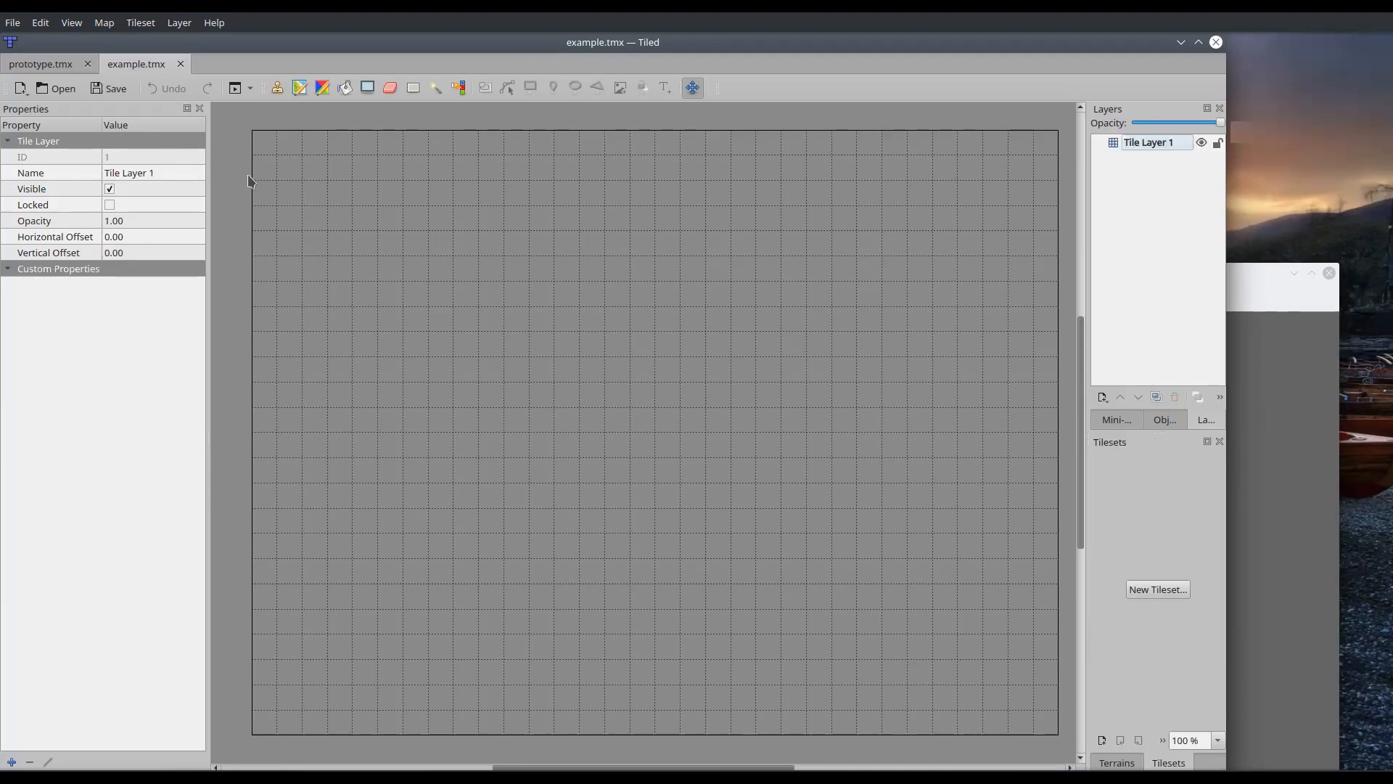
left_click_drag(1227, 475, 1245, 472)
left_click_drag(1244, 471, 1325, 470)
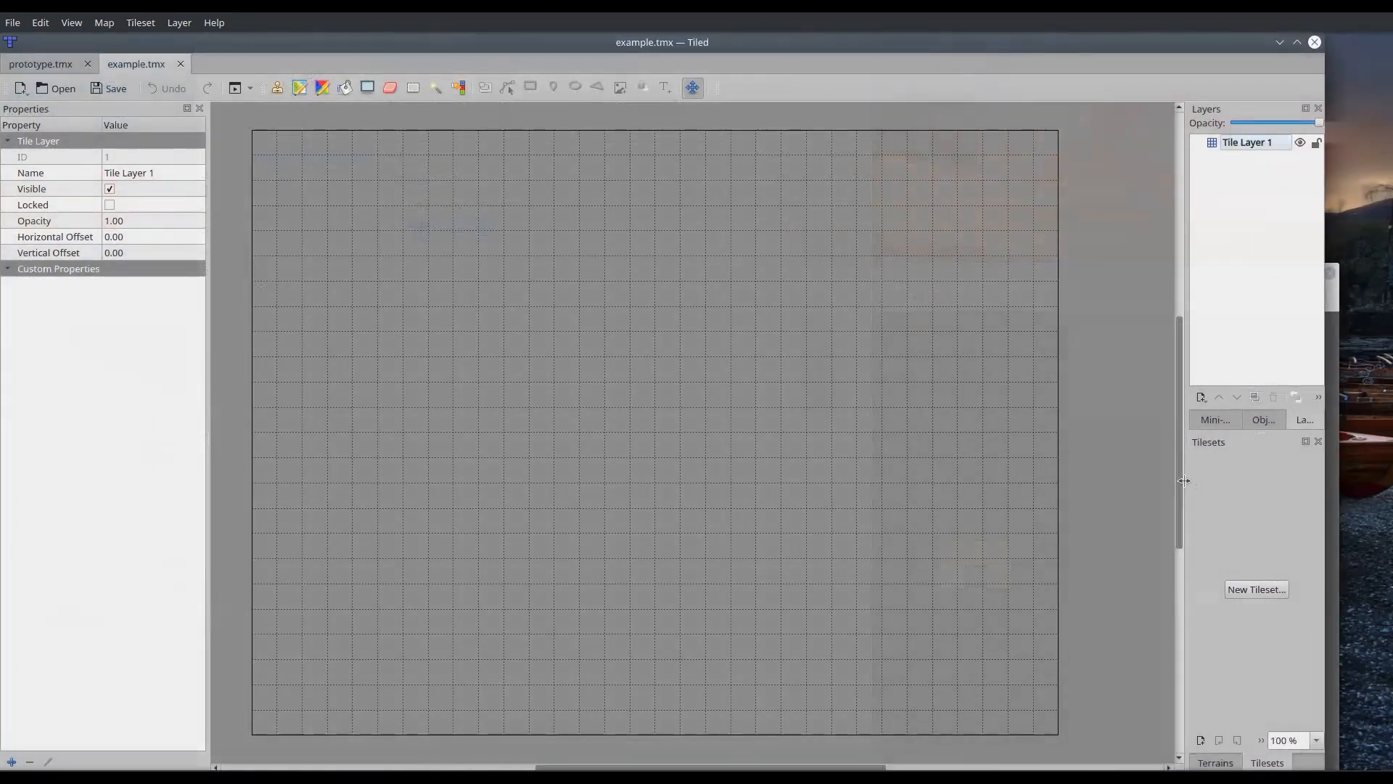
left_click_drag(1181, 482, 1106, 483)
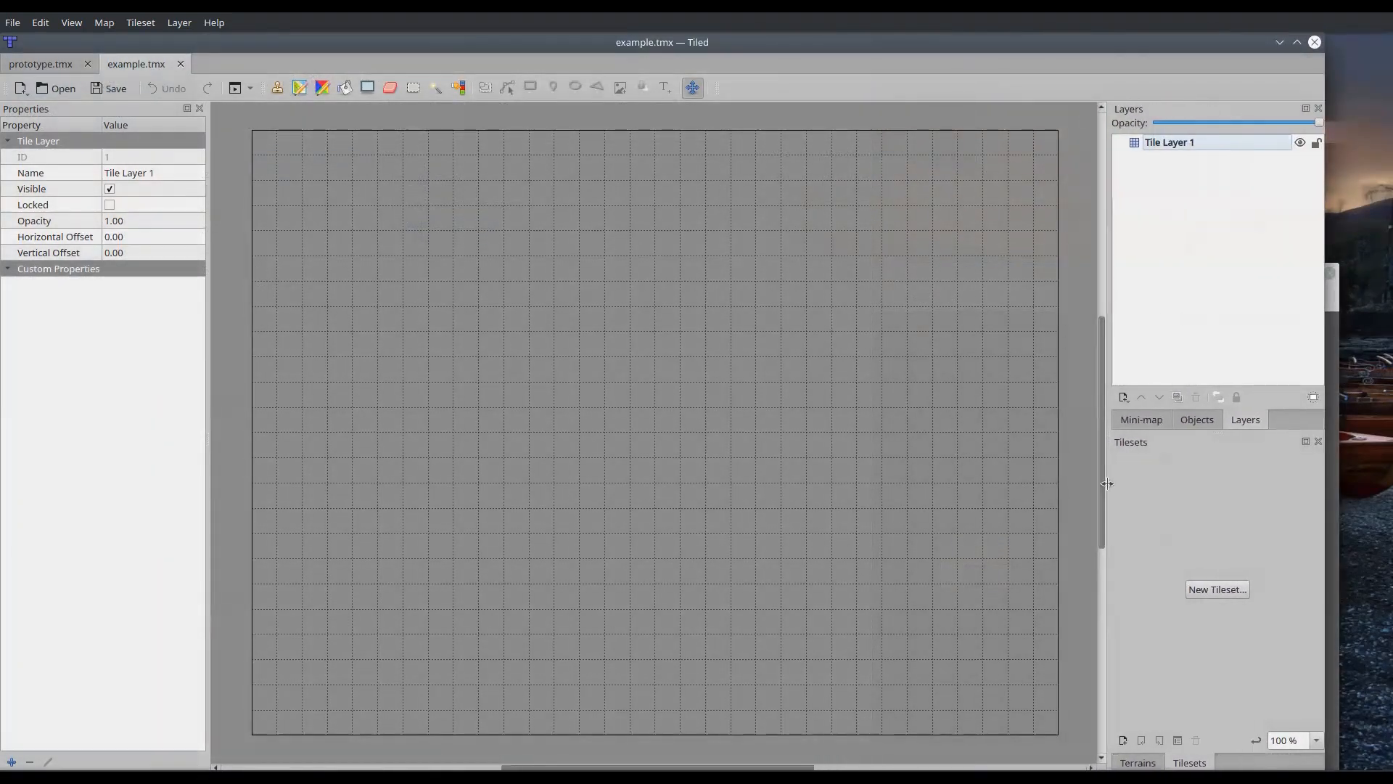
Add an image layer to the example map and move it below Tile Layer 1
right_click(1204, 271)
mouse_move(1226, 281)
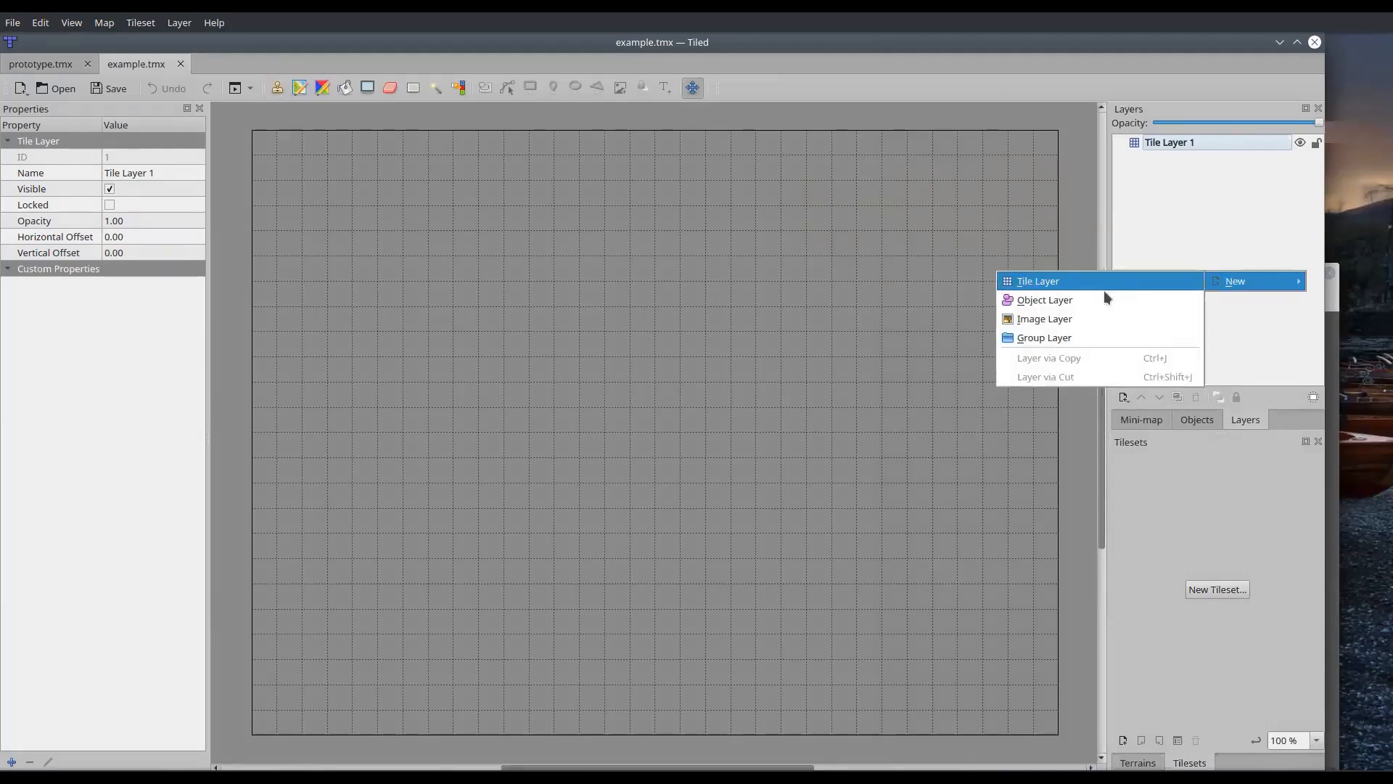
left_click(1076, 318)
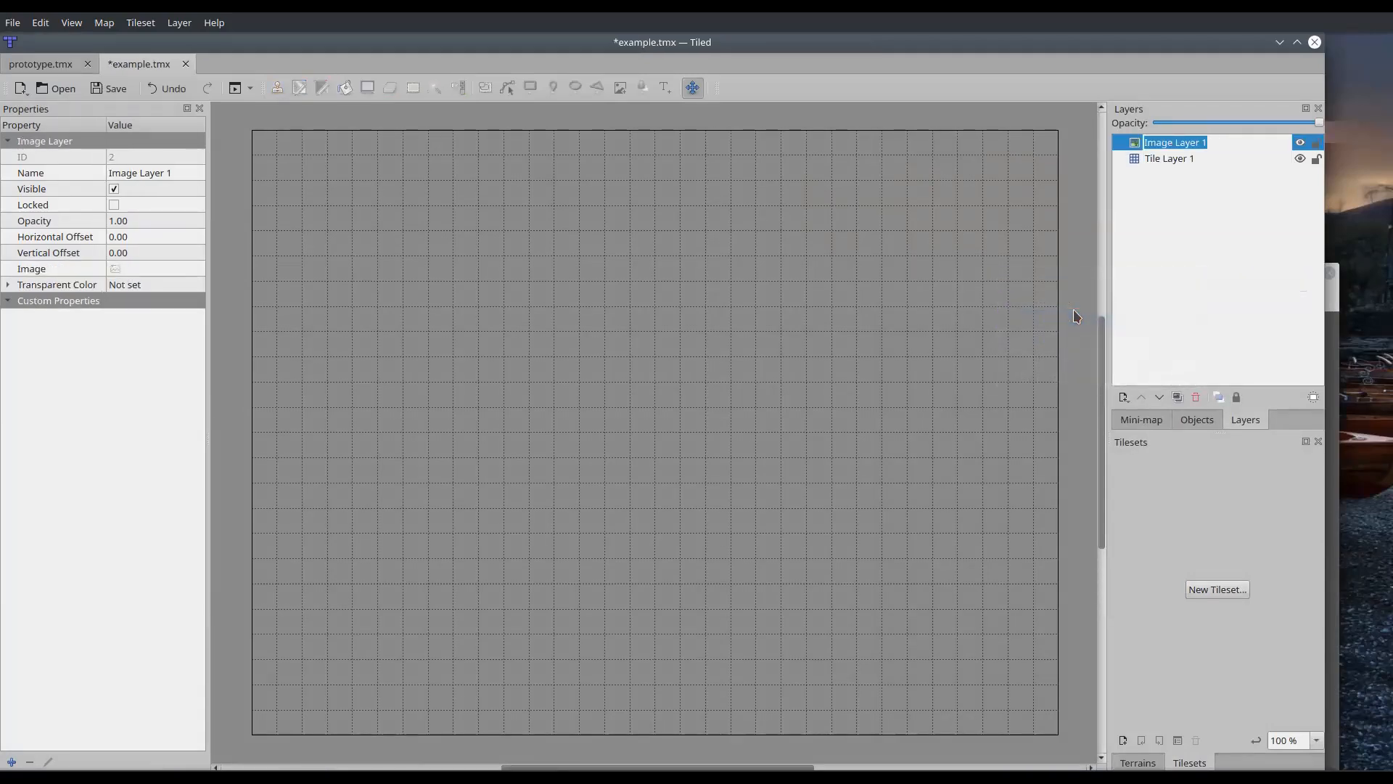
left_click(1156, 275)
left_click_drag(1144, 145, 1137, 183)
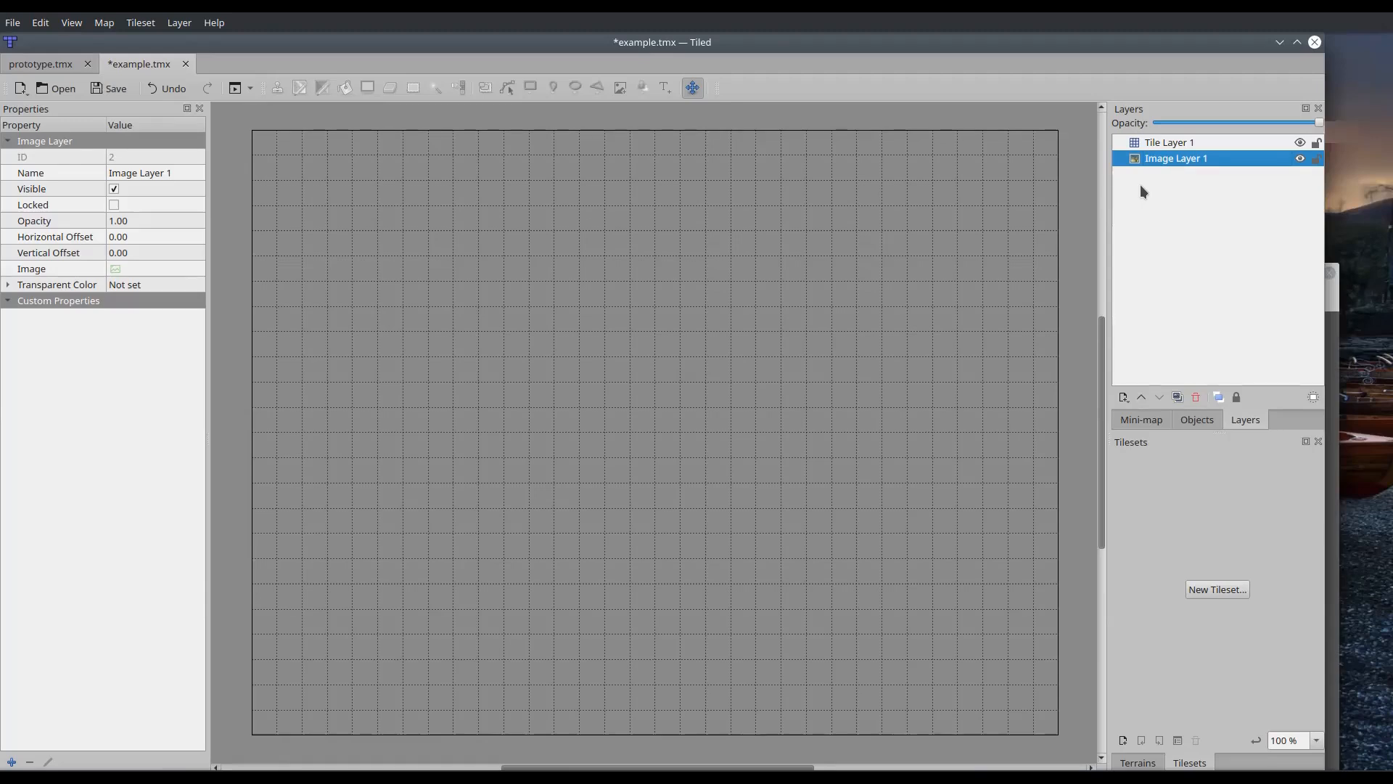
left_click(1140, 186)
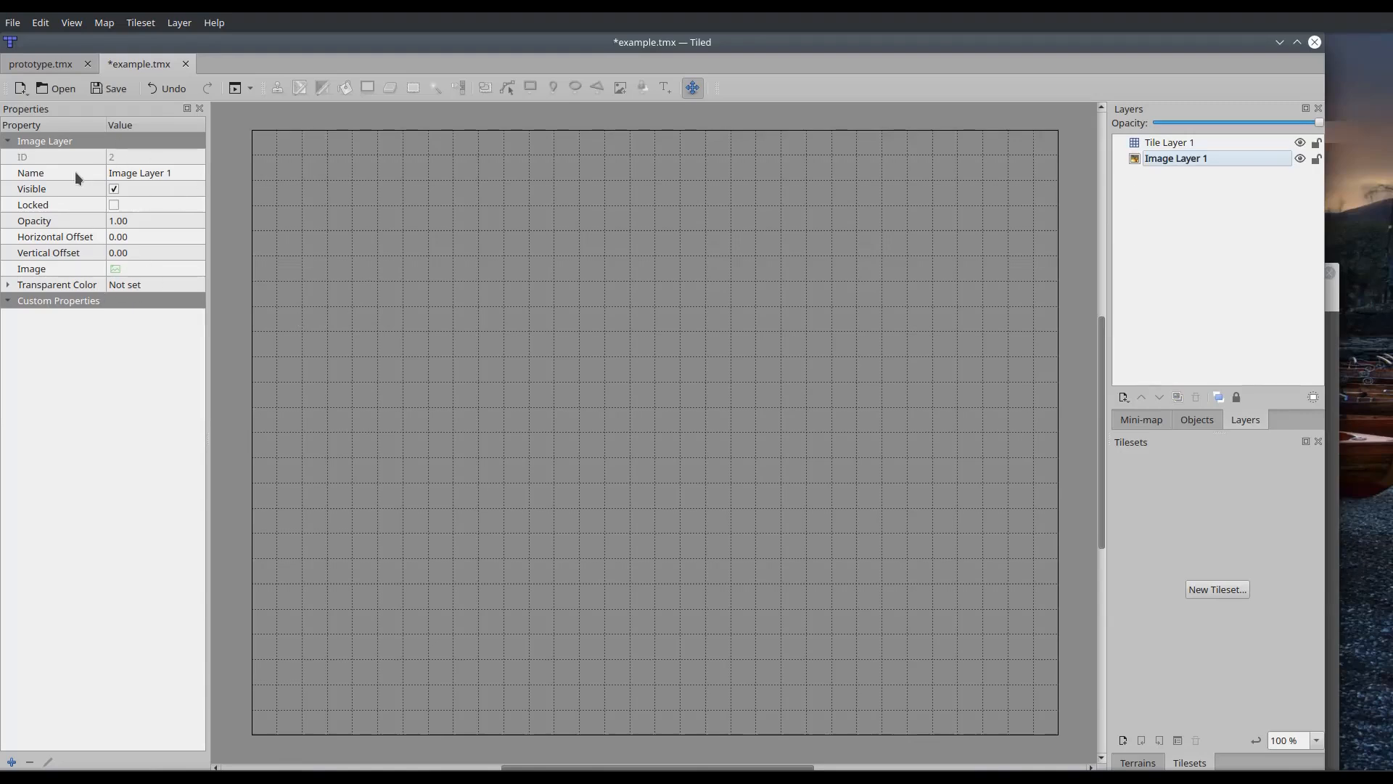
Set city.jpeg from the prototype folder as the image of Image Layer 1
left_click(114, 268)
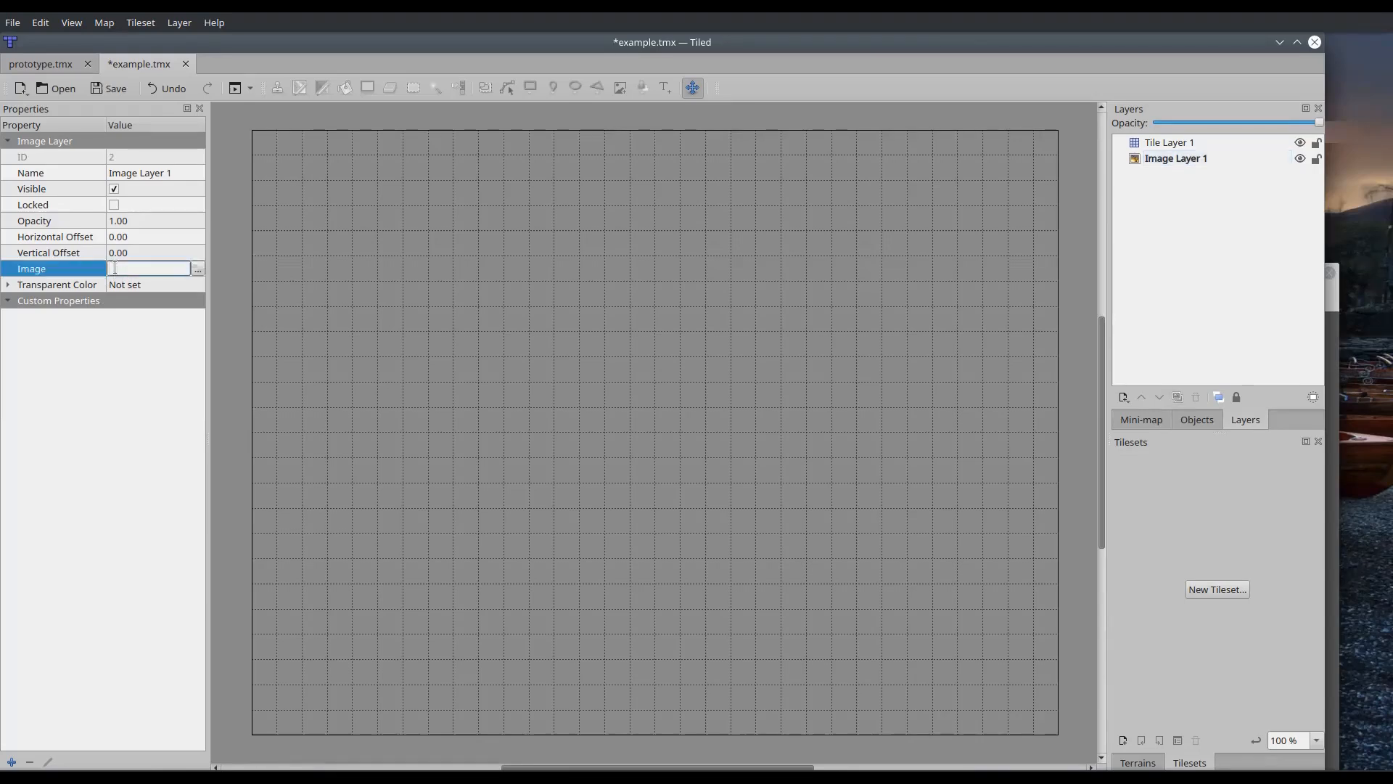
left_click(196, 269)
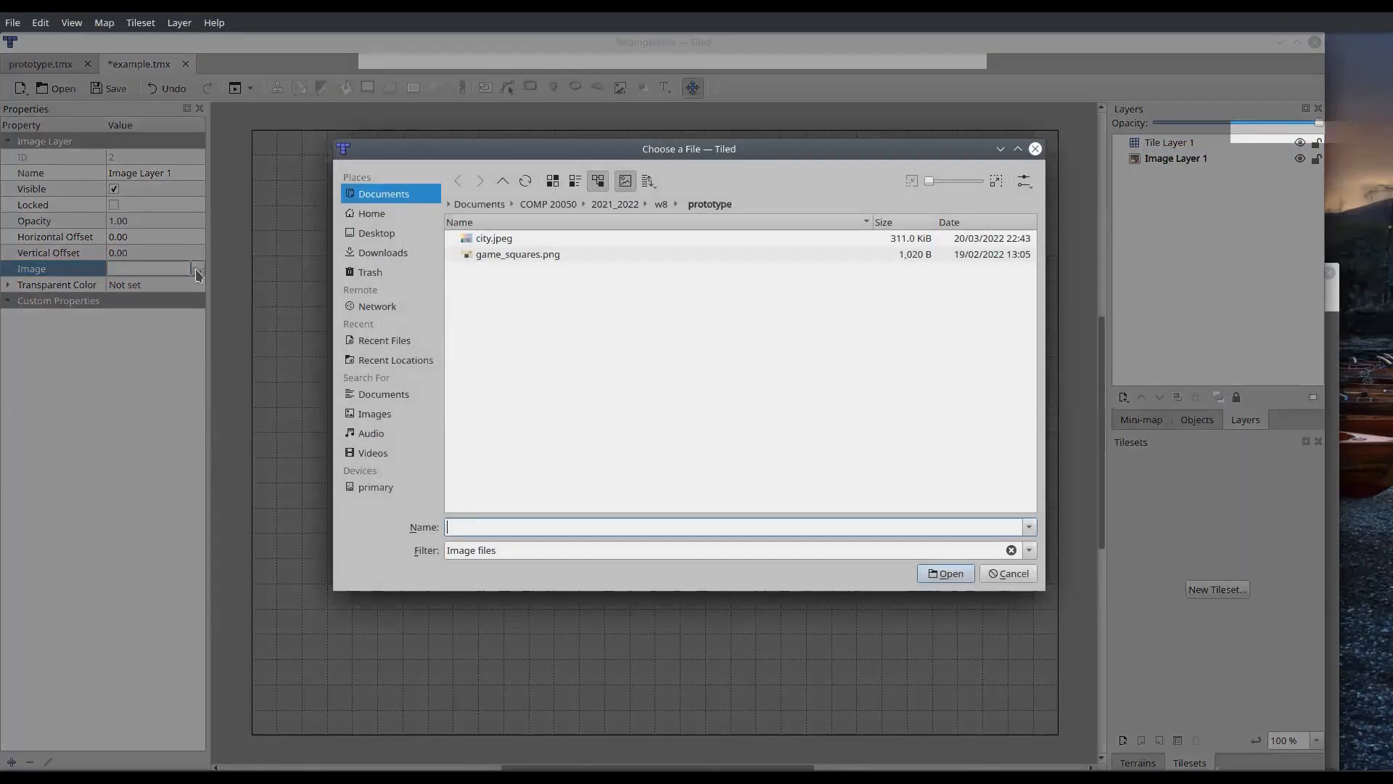
double_click(487, 240)
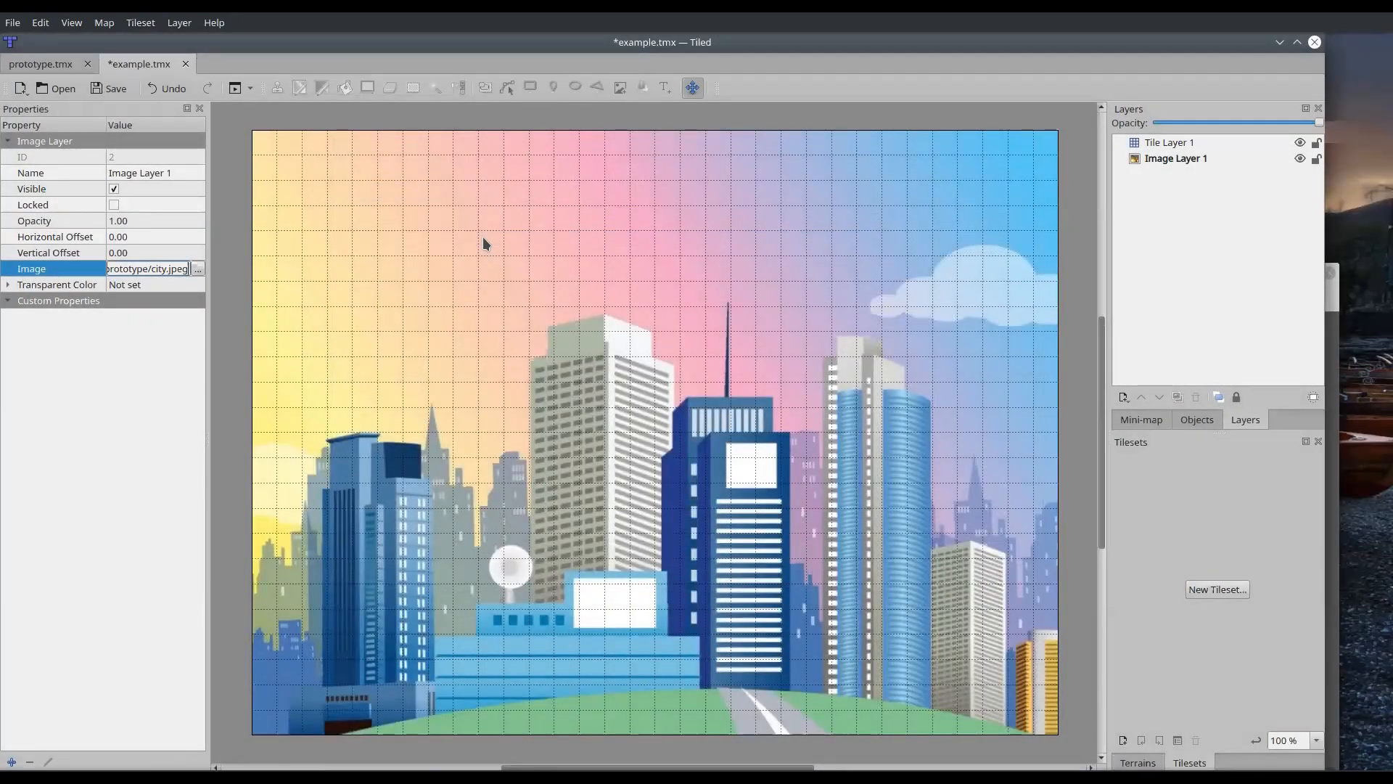
left_click(1179, 232)
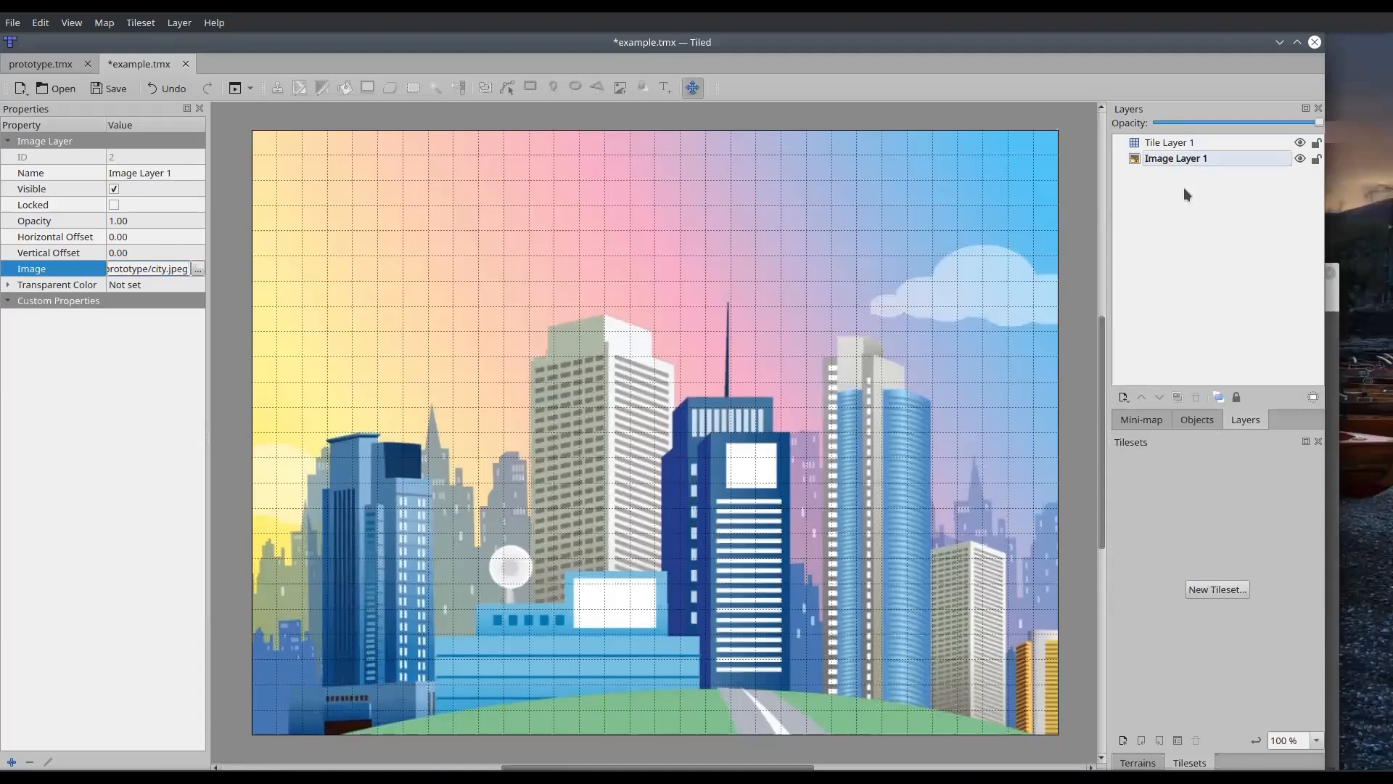
Preview game_squares.png and create an embedded tileset based on that tileset image, with 32 px by 32 px tiles, for Tile Layer 1
left_click(1159, 143)
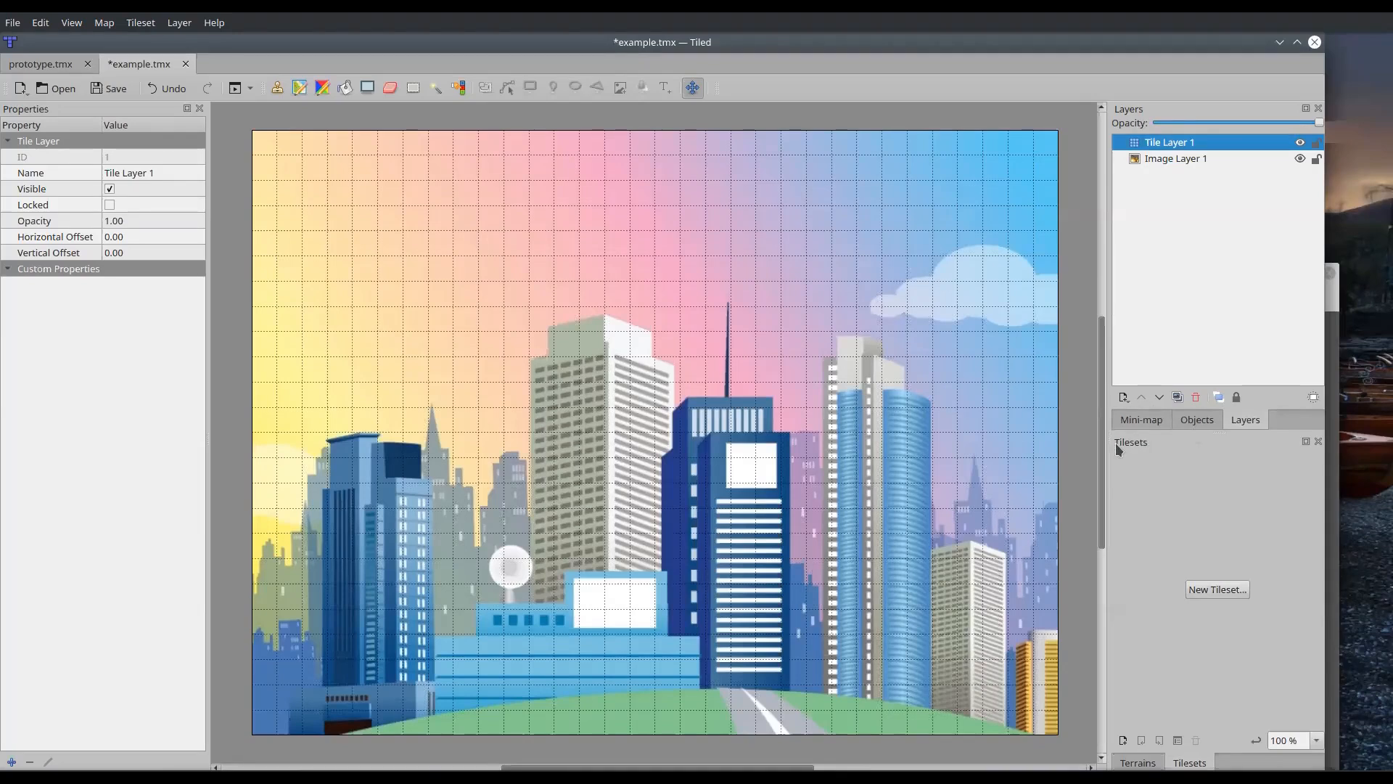
left_click(1222, 590)
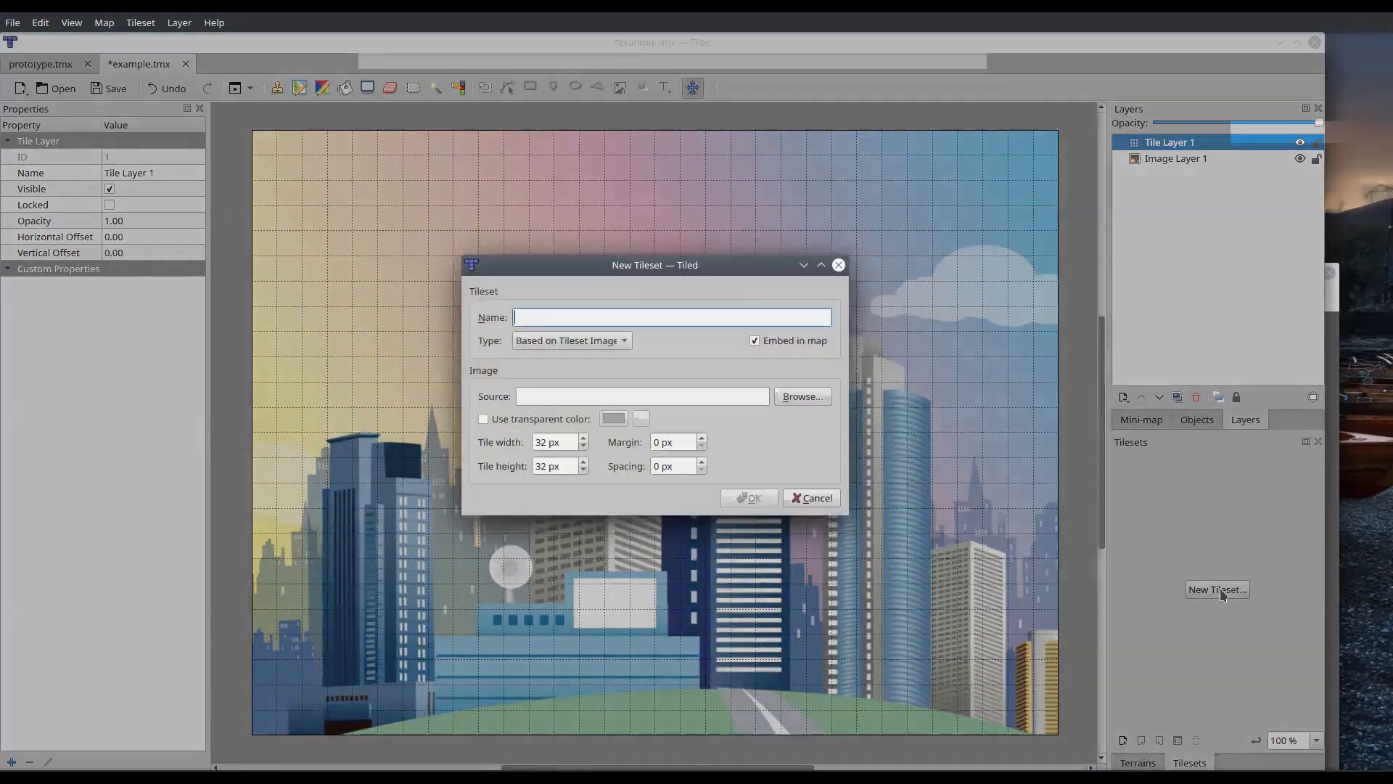
left_click(556, 341)
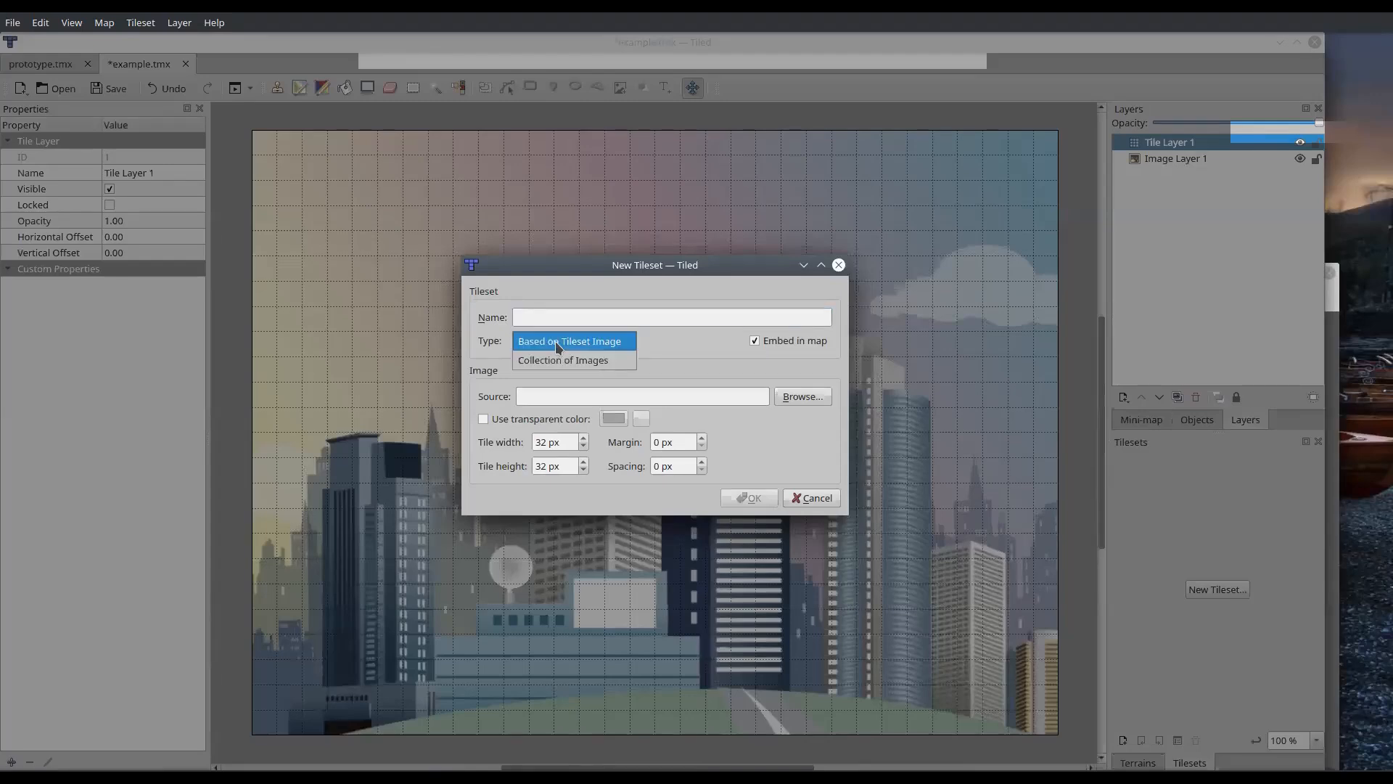
left_click(557, 344)
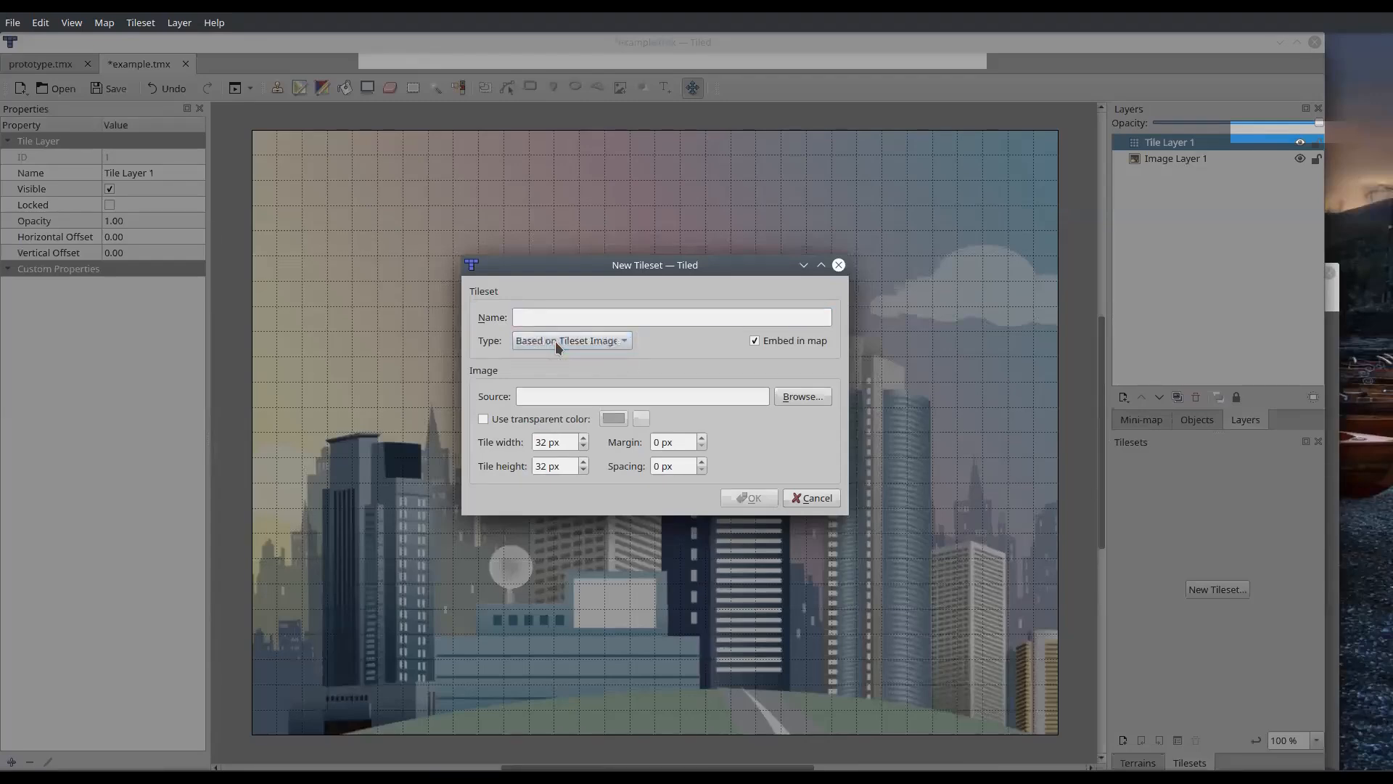
left_click(808, 396)
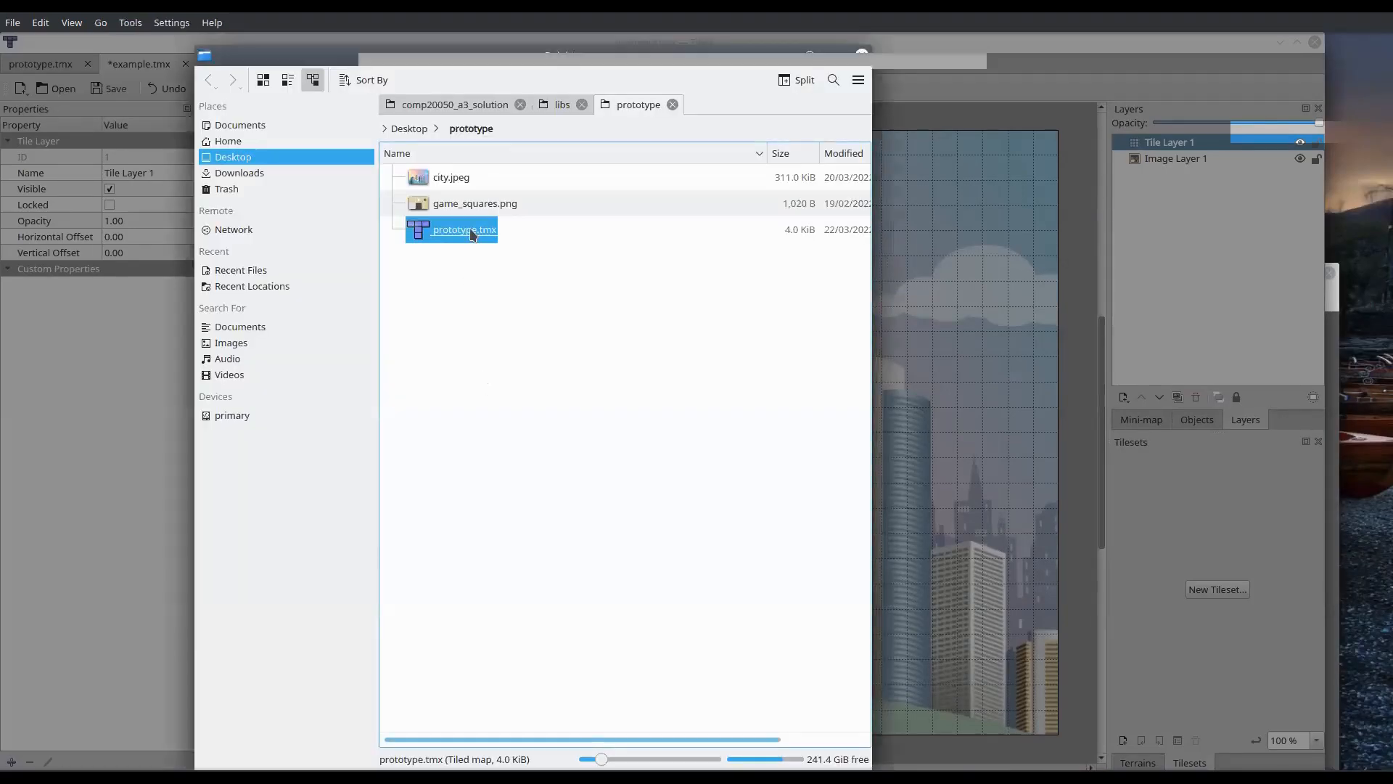
left_click(477, 203)
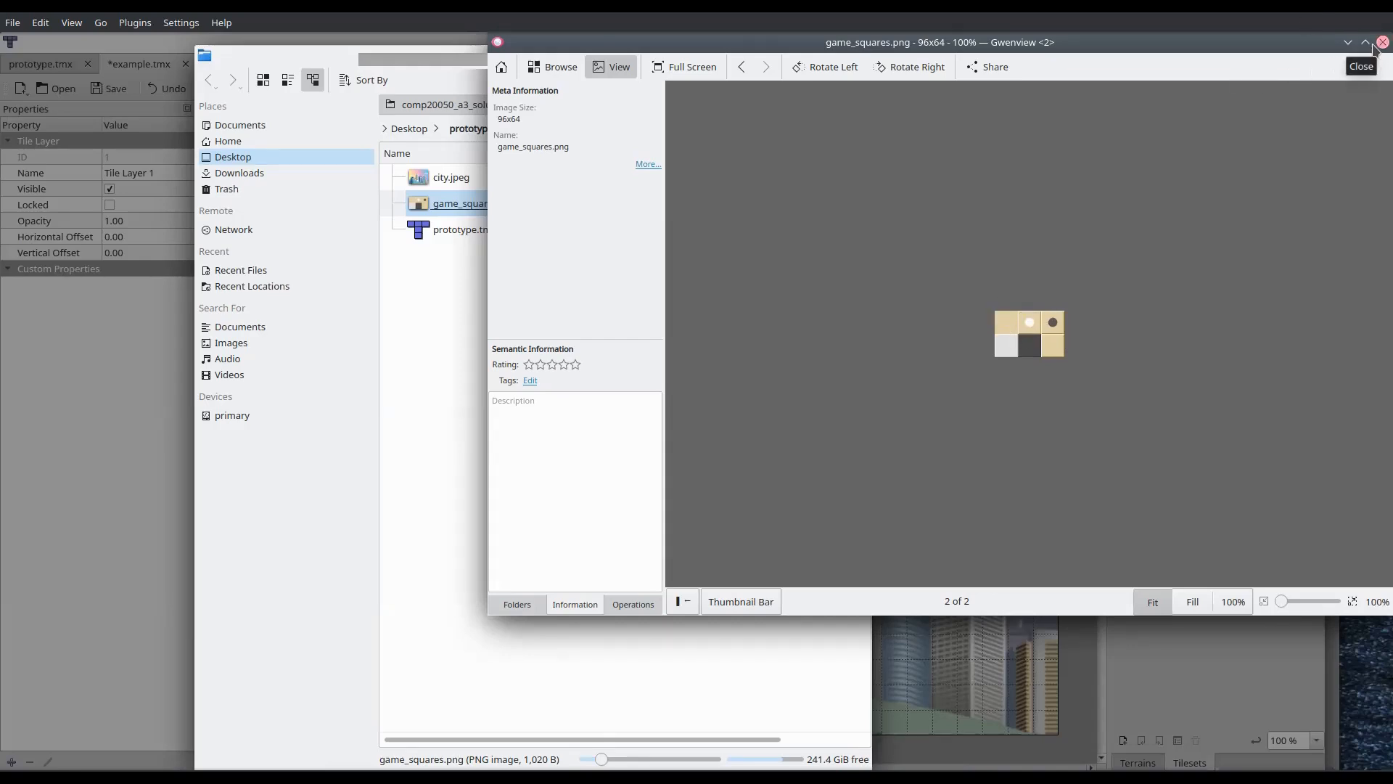
left_click(1381, 43)
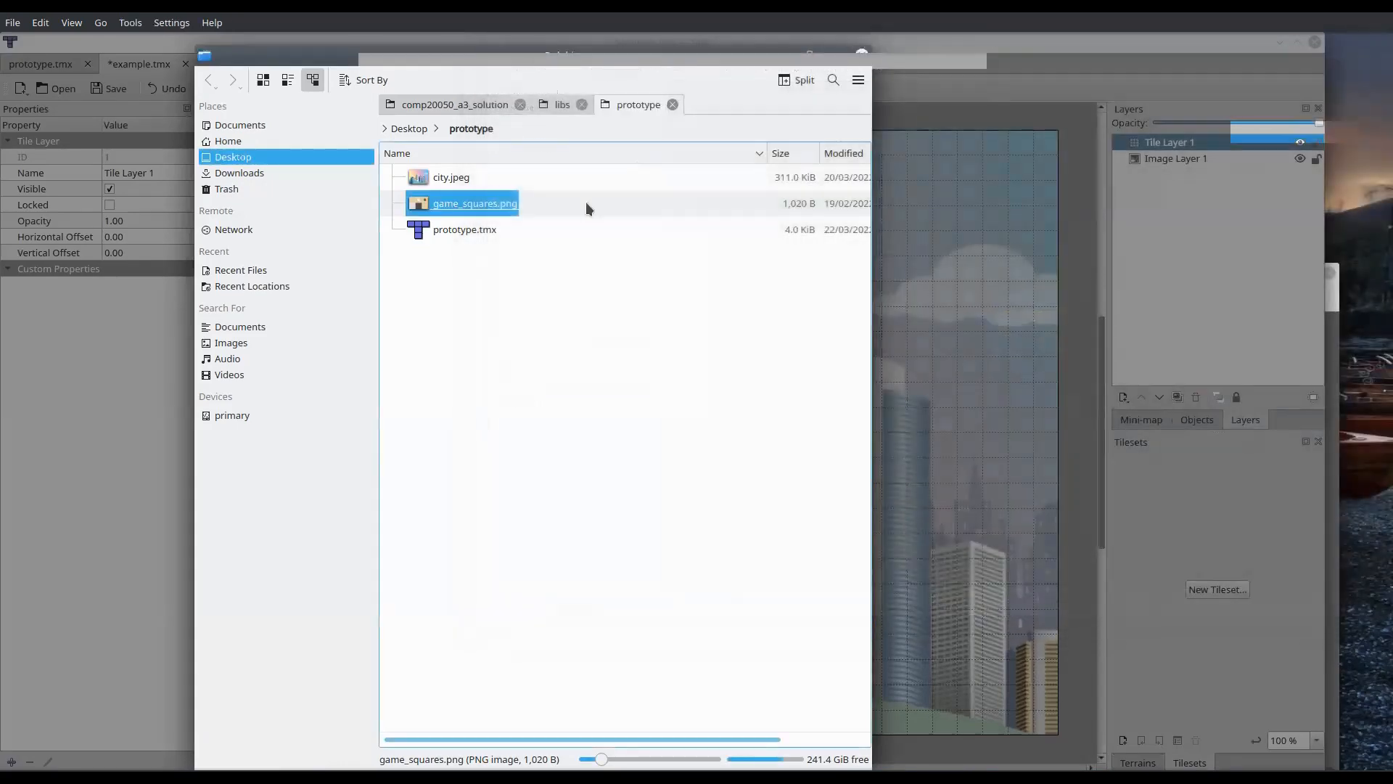
key("Return")
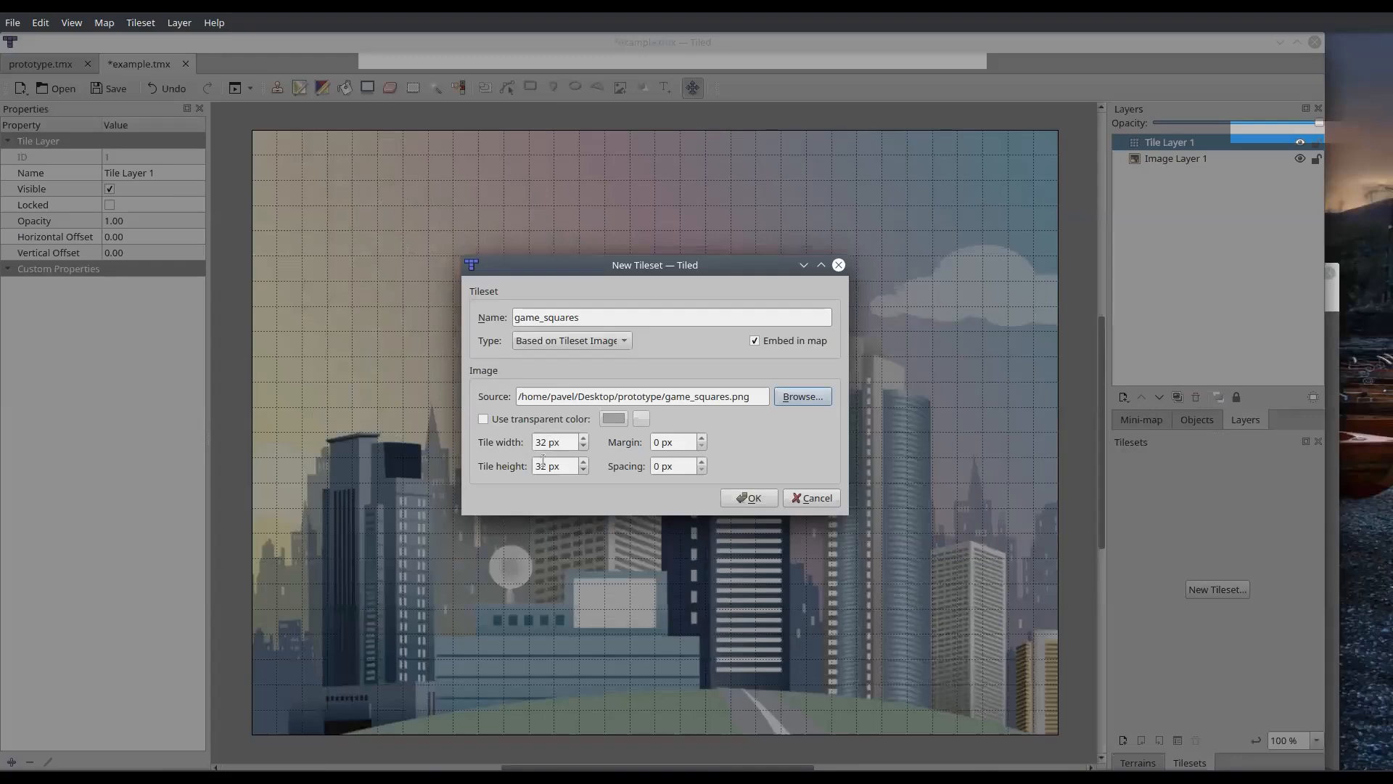
left_click(750, 500)
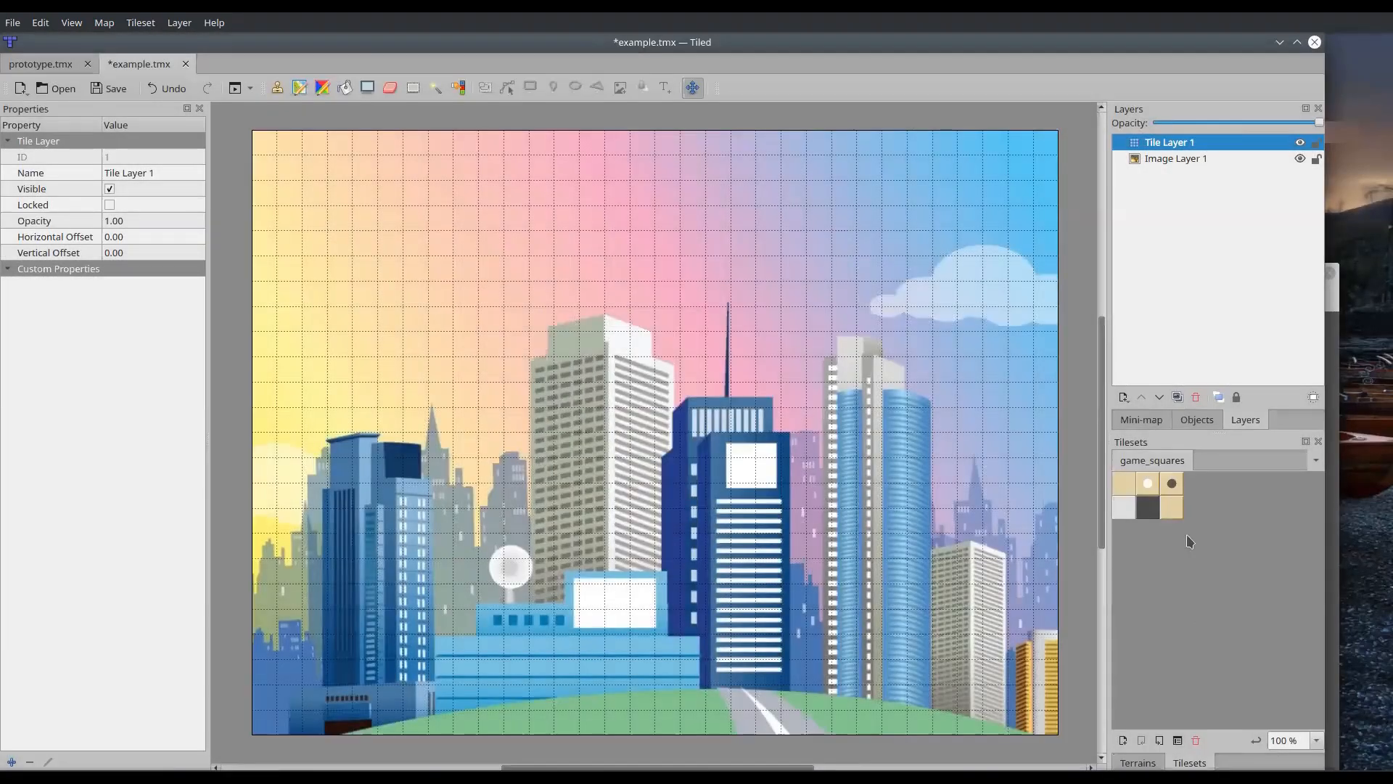
Paint freehand strokes of plain beige, black-dot and white-dot tiles across the middle of Tile Layer 1
left_click(1171, 507)
mouse_move(508, 291)
left_mouse_down()
mouse_move(674, 331)
mouse_move(552, 396)
mouse_move(639, 501)
mouse_move(718, 520)
left_mouse_up()
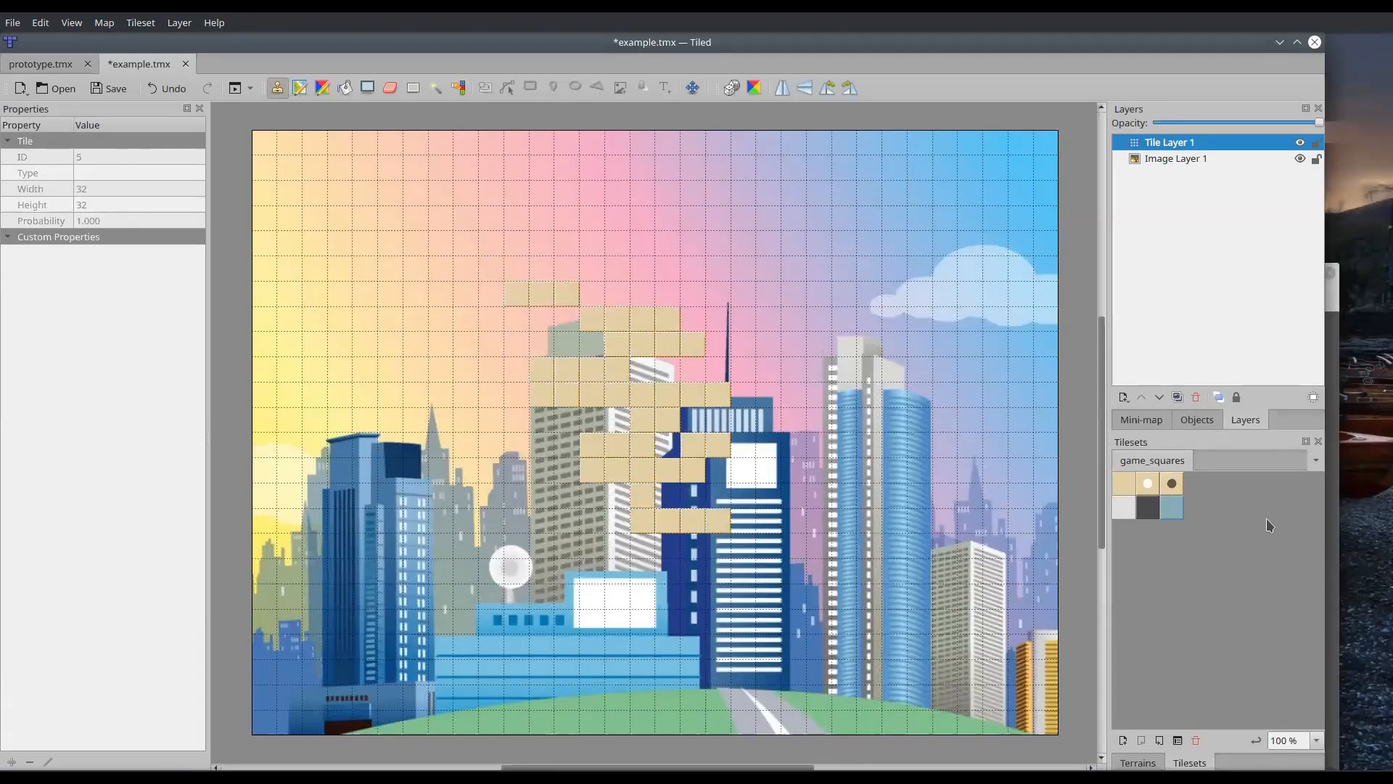
left_click(1171, 483)
left_click(668, 369)
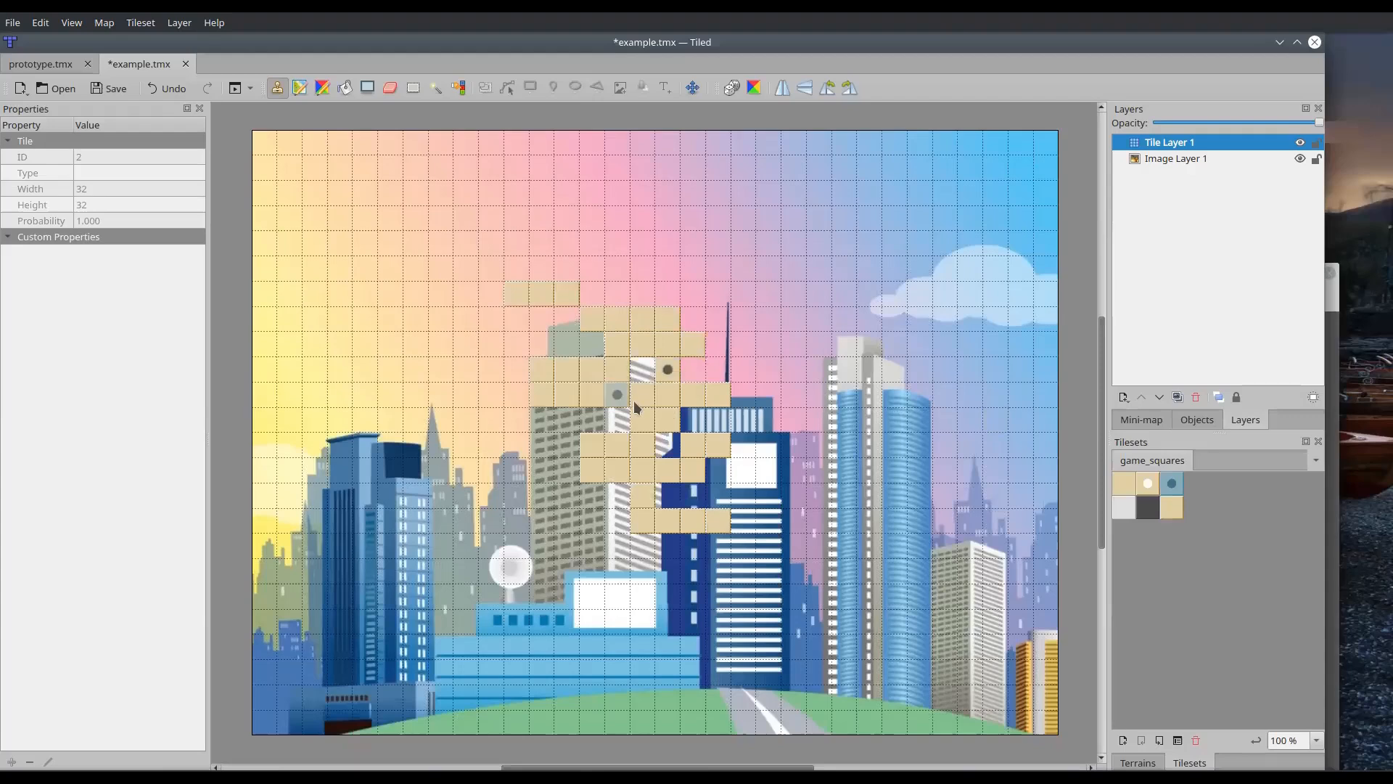
left_click_drag(642, 420, 819, 445)
left_click(1148, 484)
left_click_drag(618, 370, 516, 496)
Paint a small light-grey corner shape near the map's upper left and a long winding dark-grey tile trail on its right side
left_click(1125, 507)
left_click_drag(390, 268, 339, 319)
left_click(1148, 507)
mouse_move(819, 243)
left_mouse_down()
mouse_move(879, 317)
mouse_move(718, 672)
left_mouse_up()
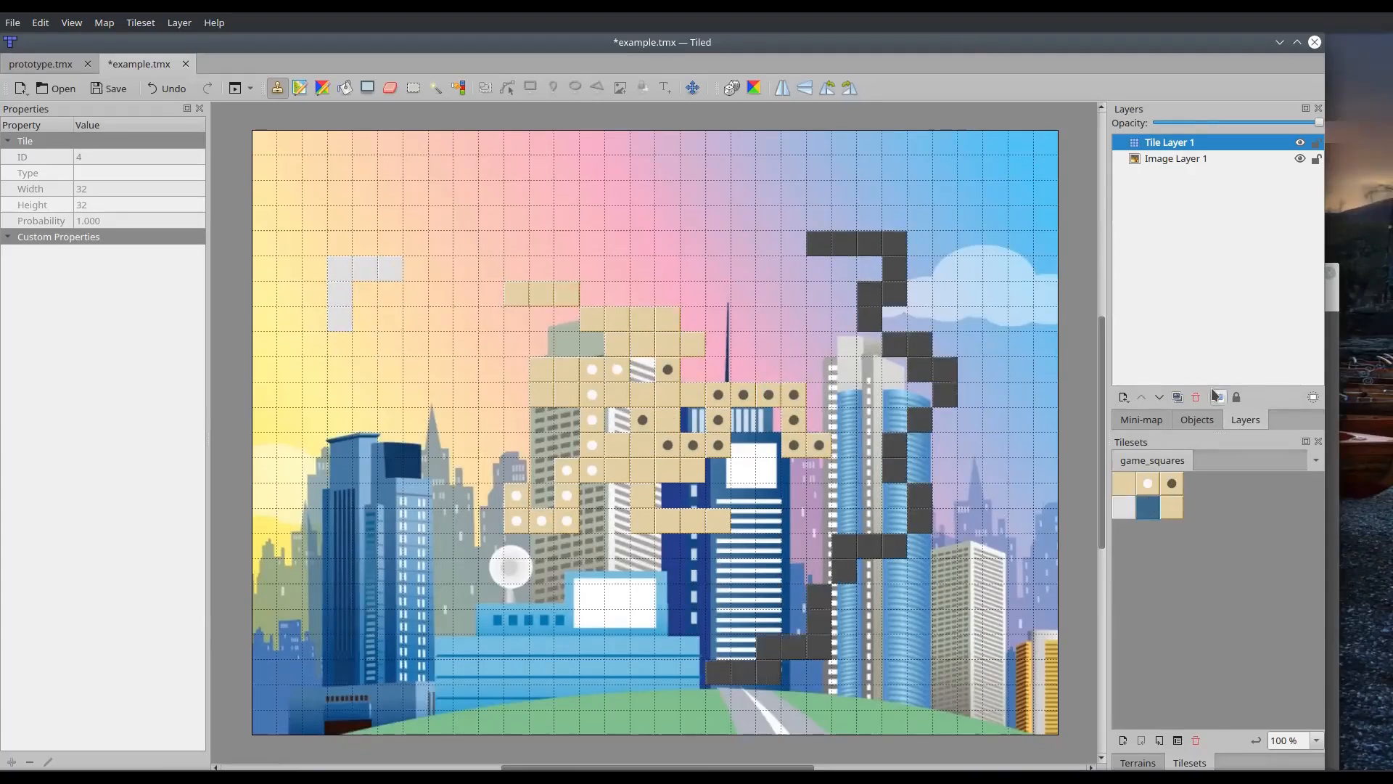
In the prototype.tmx map, hide the Object Layer and select the Image Layer
left_click(46, 66)
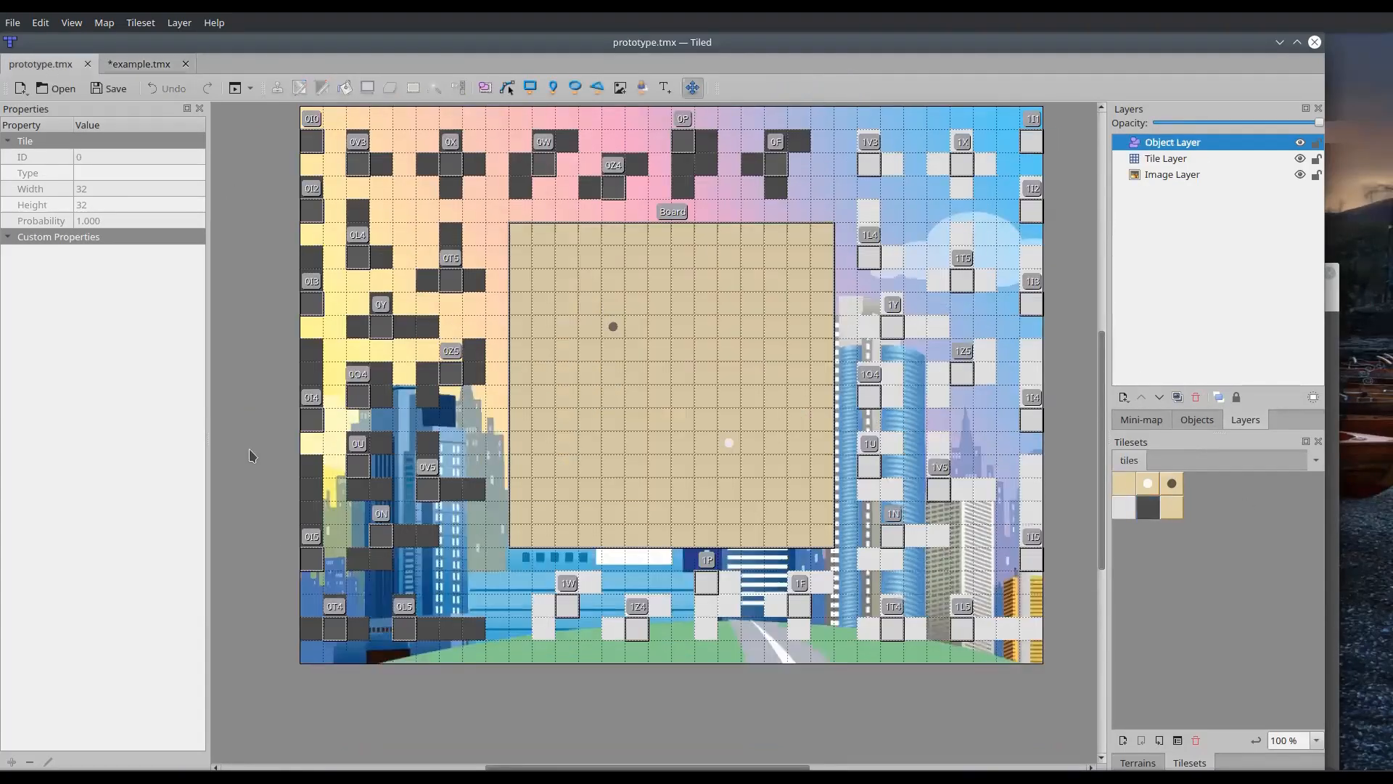
left_click(1300, 145)
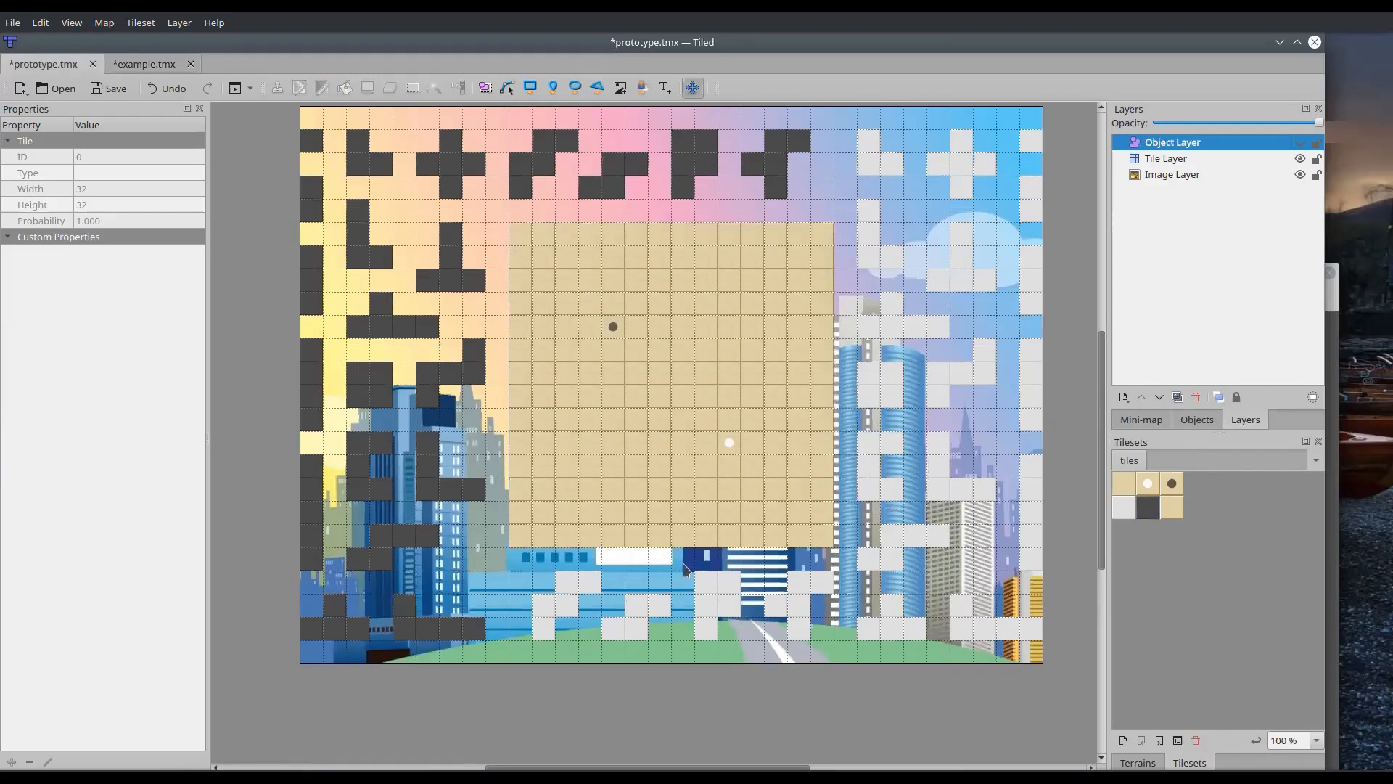
left_click(1177, 175)
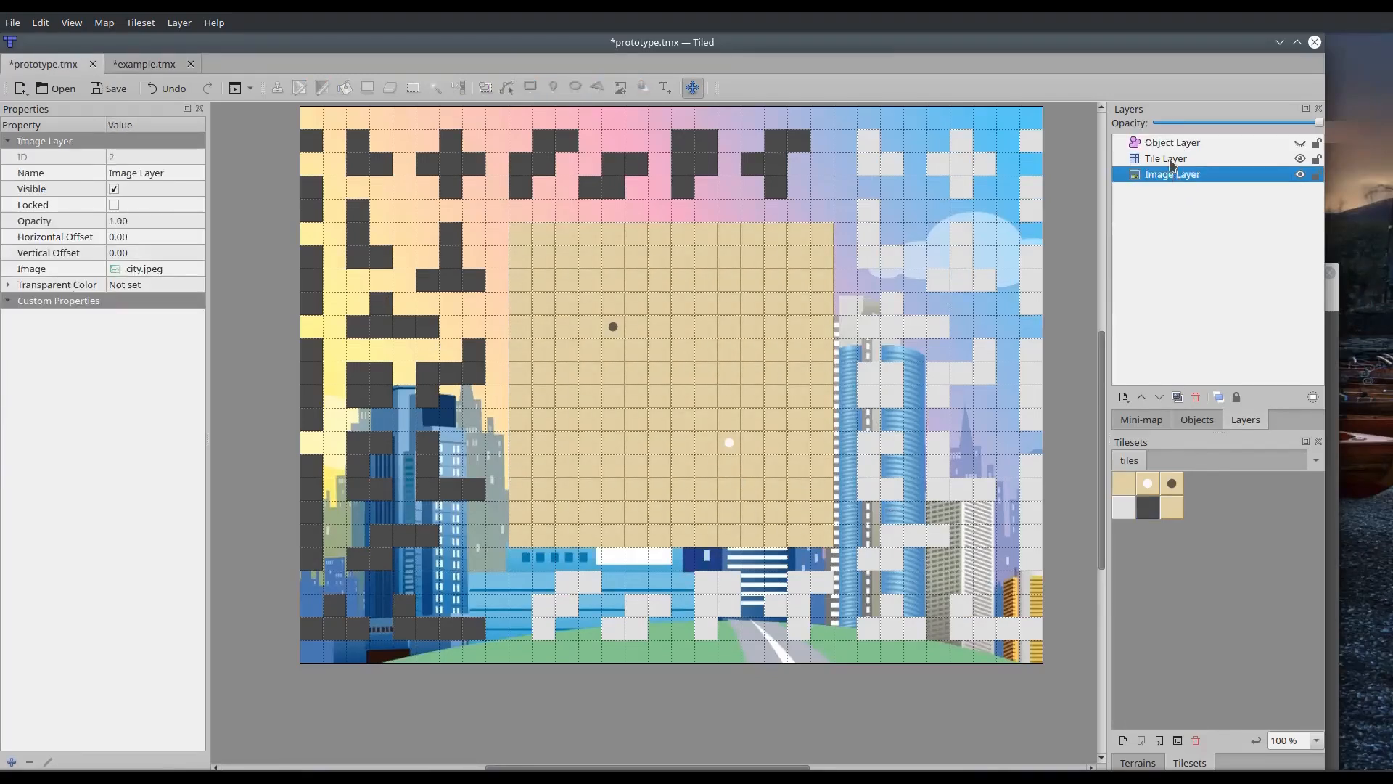
Go through the Tile Layer and Image Layer, and make the Object Layer visible again
left_click(1172, 161)
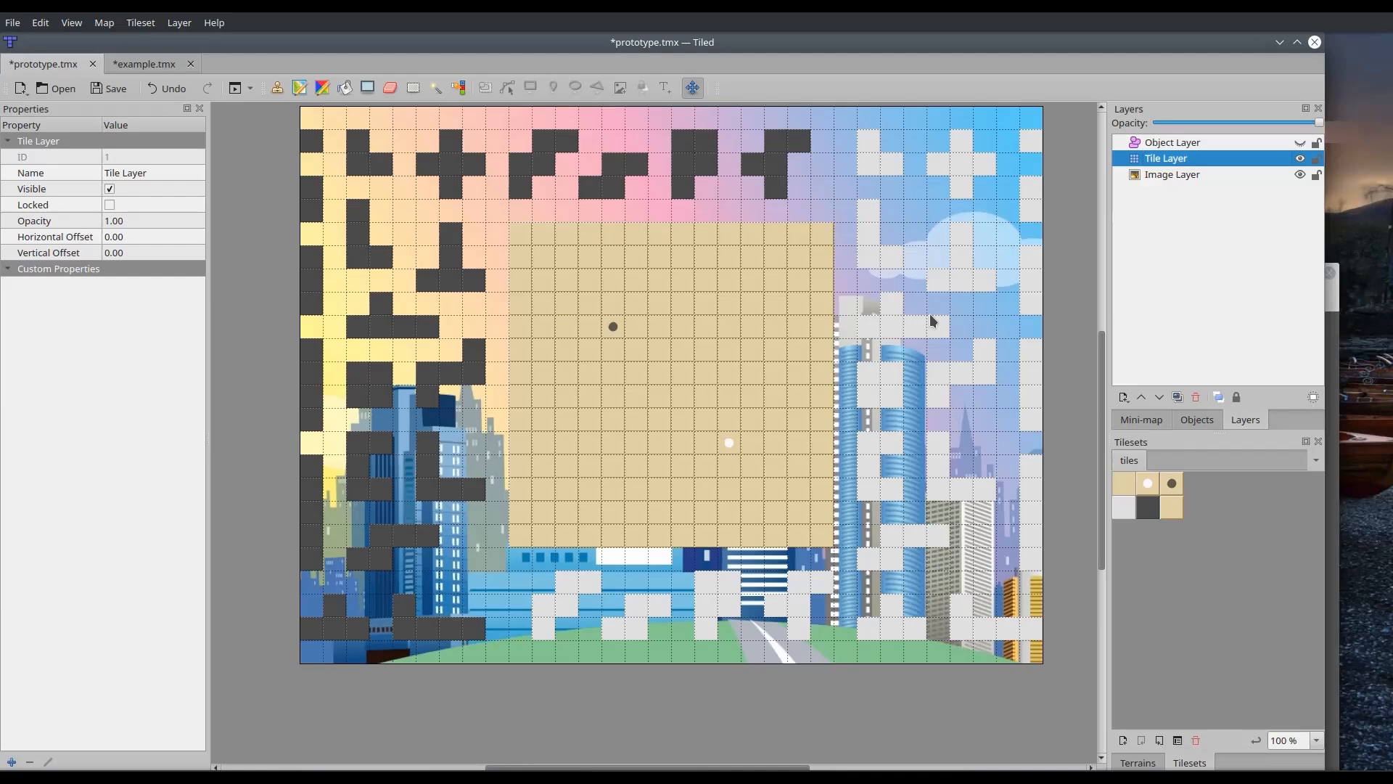
left_click(1168, 174)
left_click(1161, 142)
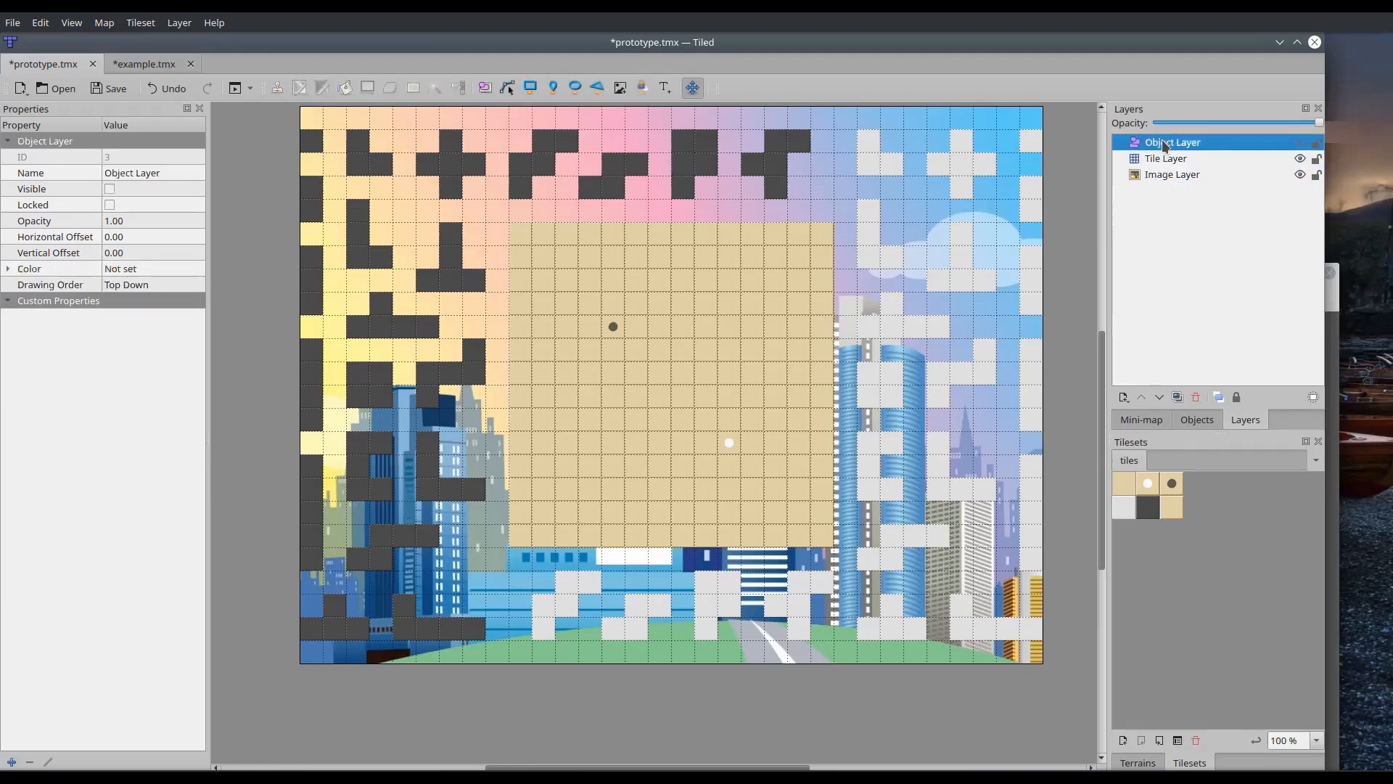
left_click(1301, 143)
left_click(1301, 143)
left_click(1301, 143)
Switch to the file manager, open prototype.tmx in Kate, and enlarge the editor window and its text
key("alt+Tab")
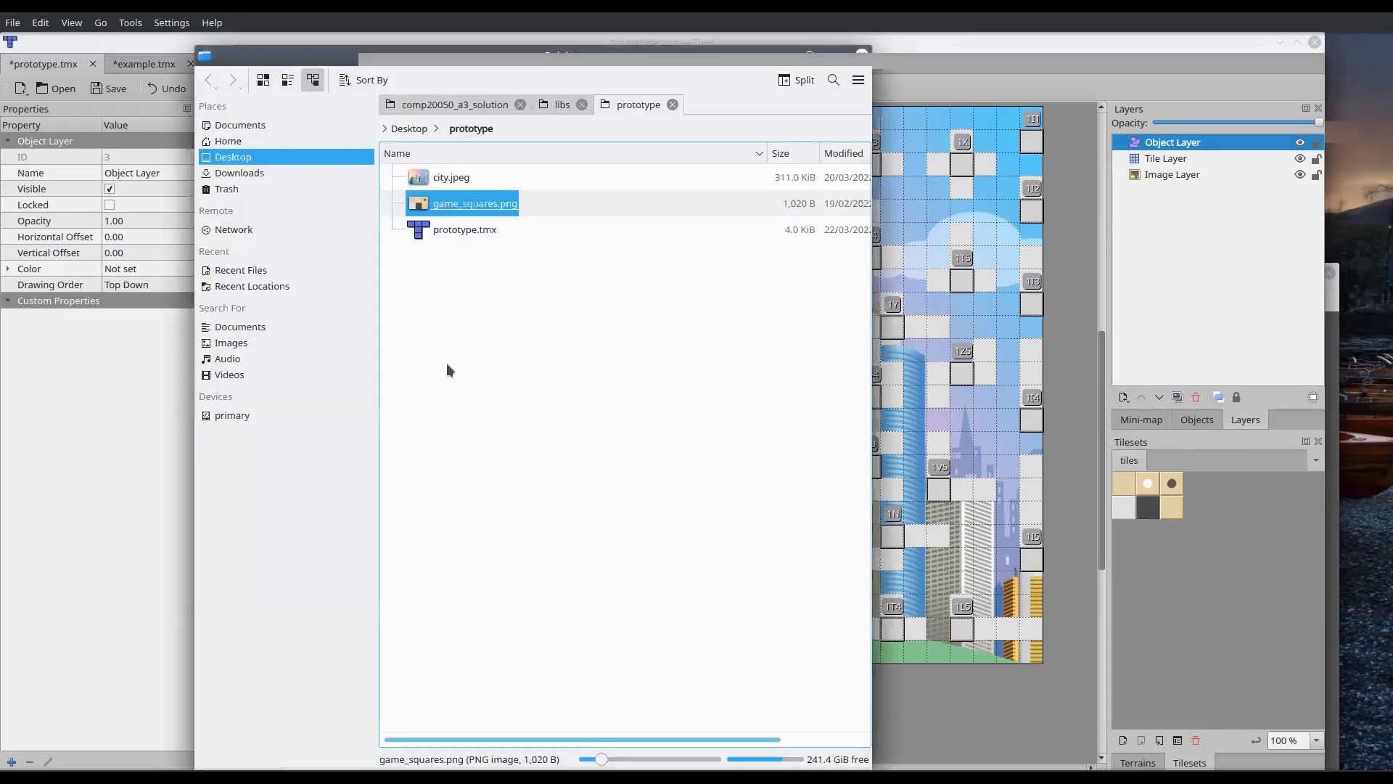
left_click(468, 231)
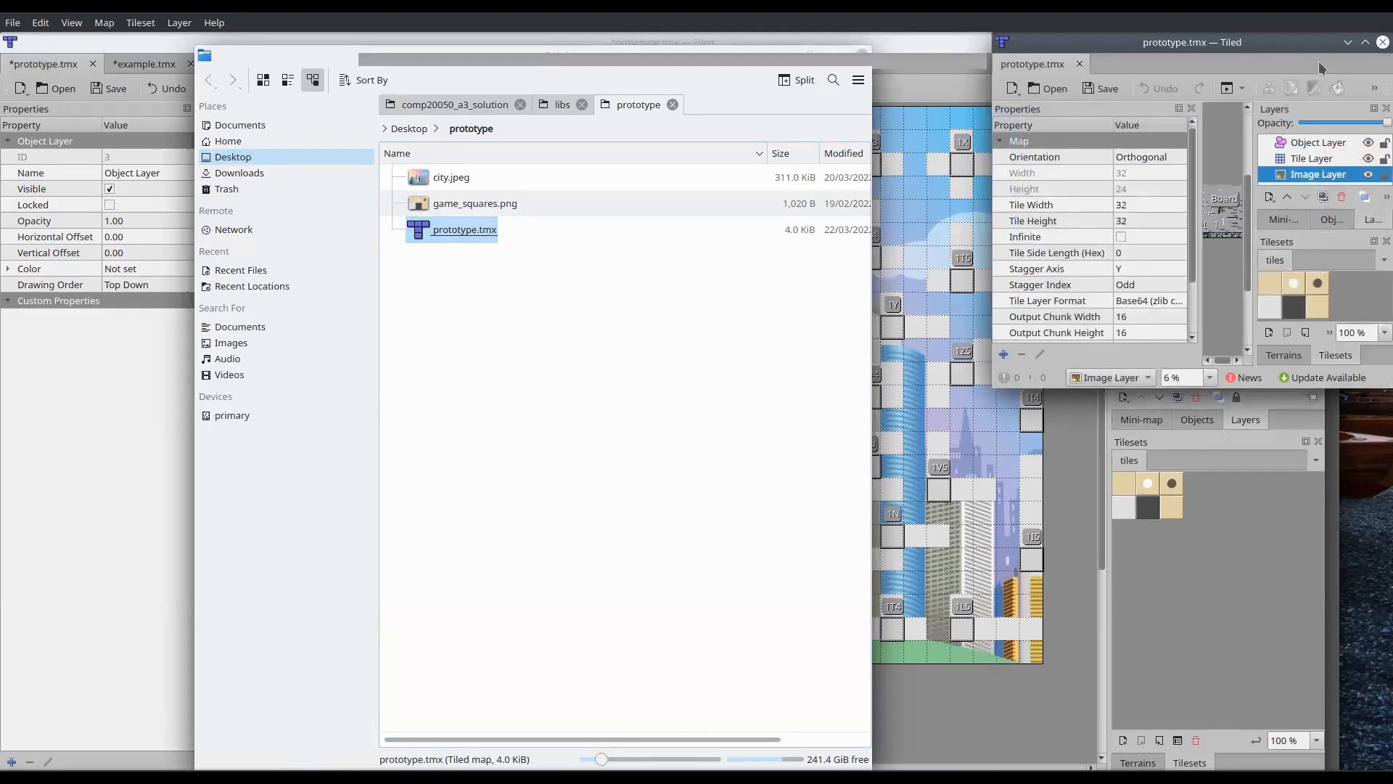
left_click(1382, 43)
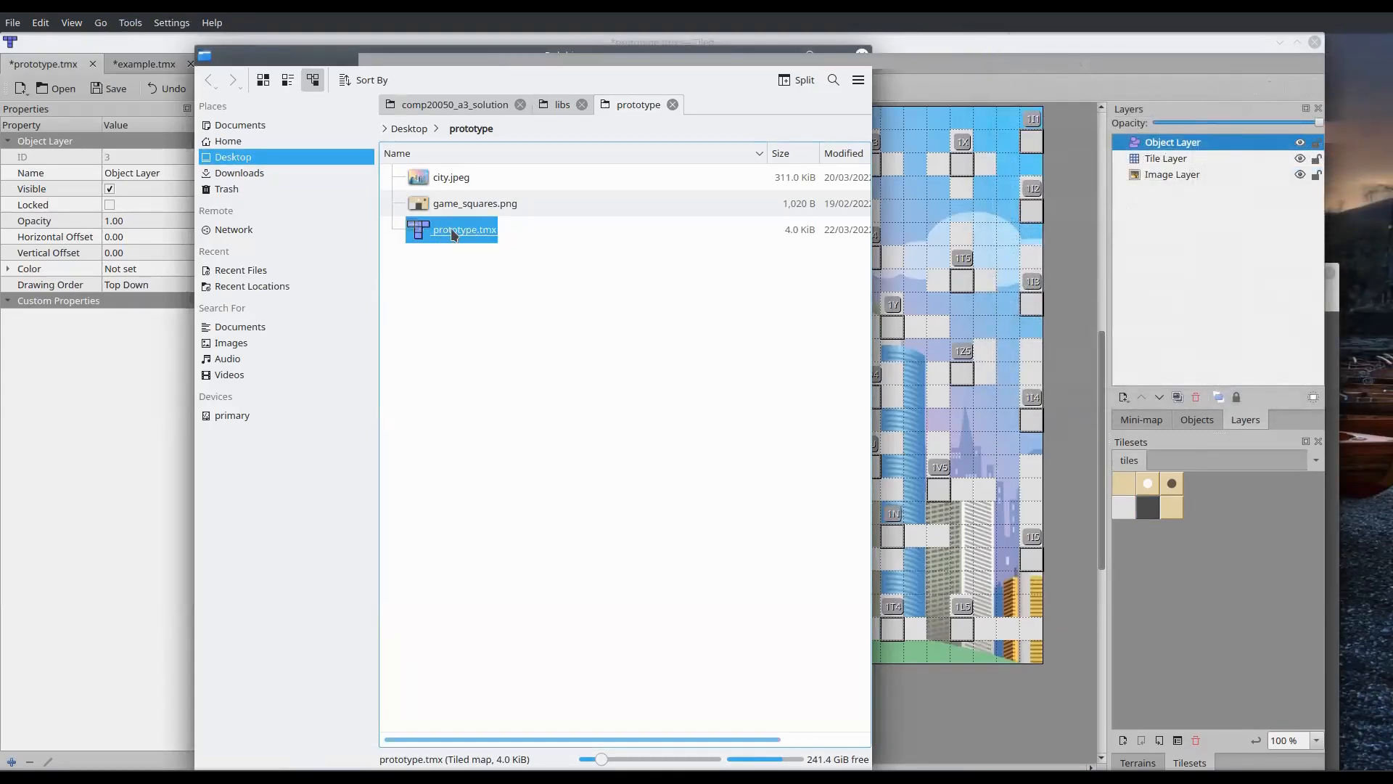
right_click(452, 233)
mouse_move(515, 259)
left_click(656, 265)
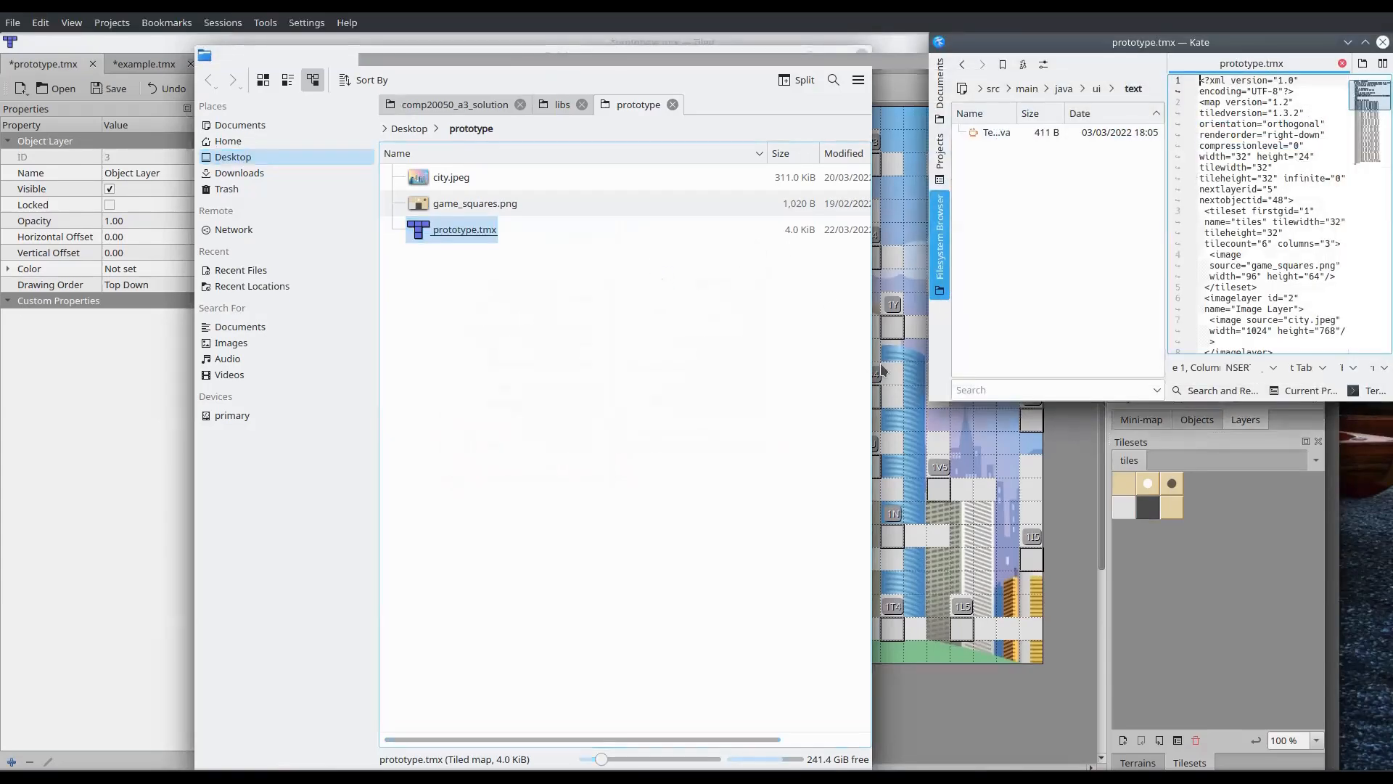
left_click_drag(872, 383, 92, 383)
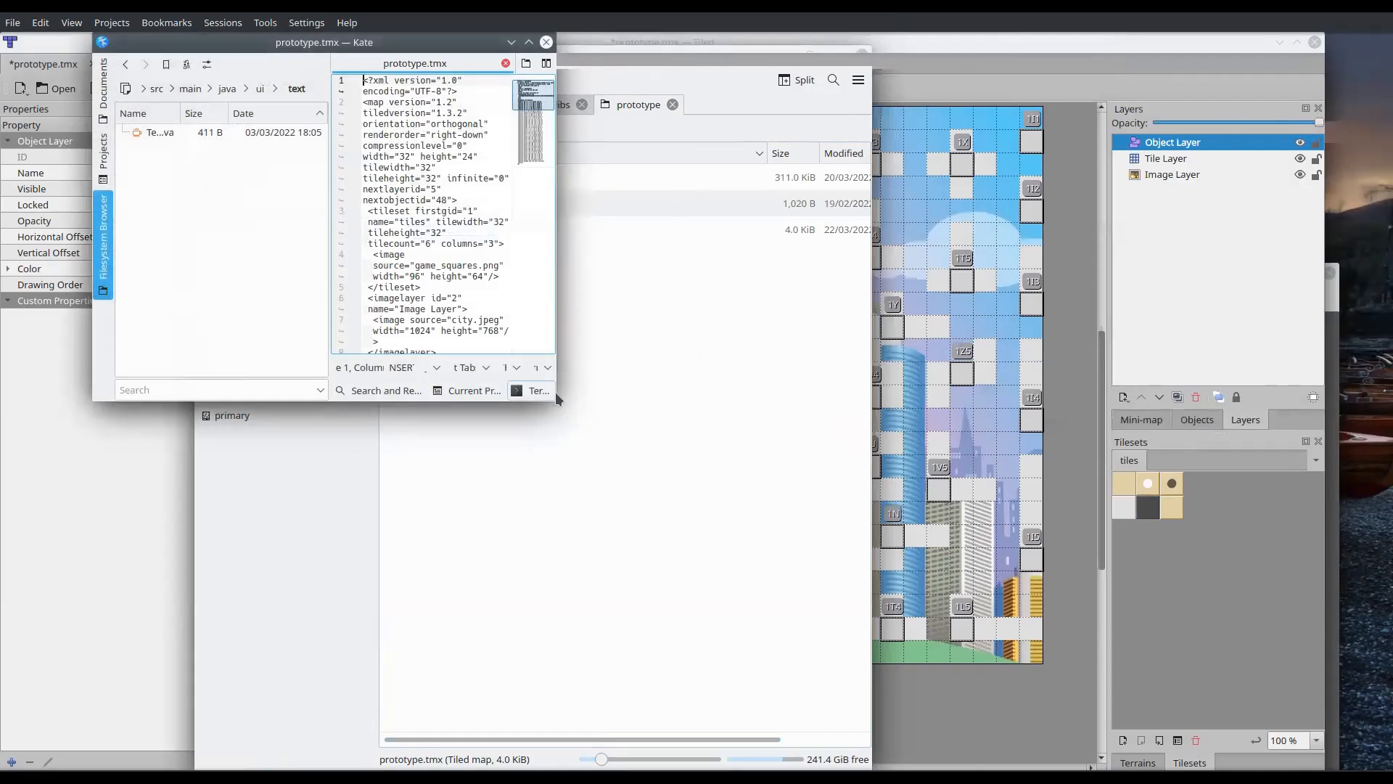
left_click_drag(556, 398, 1348, 755)
scroll(939, 472, "up", 7, "ctrl")
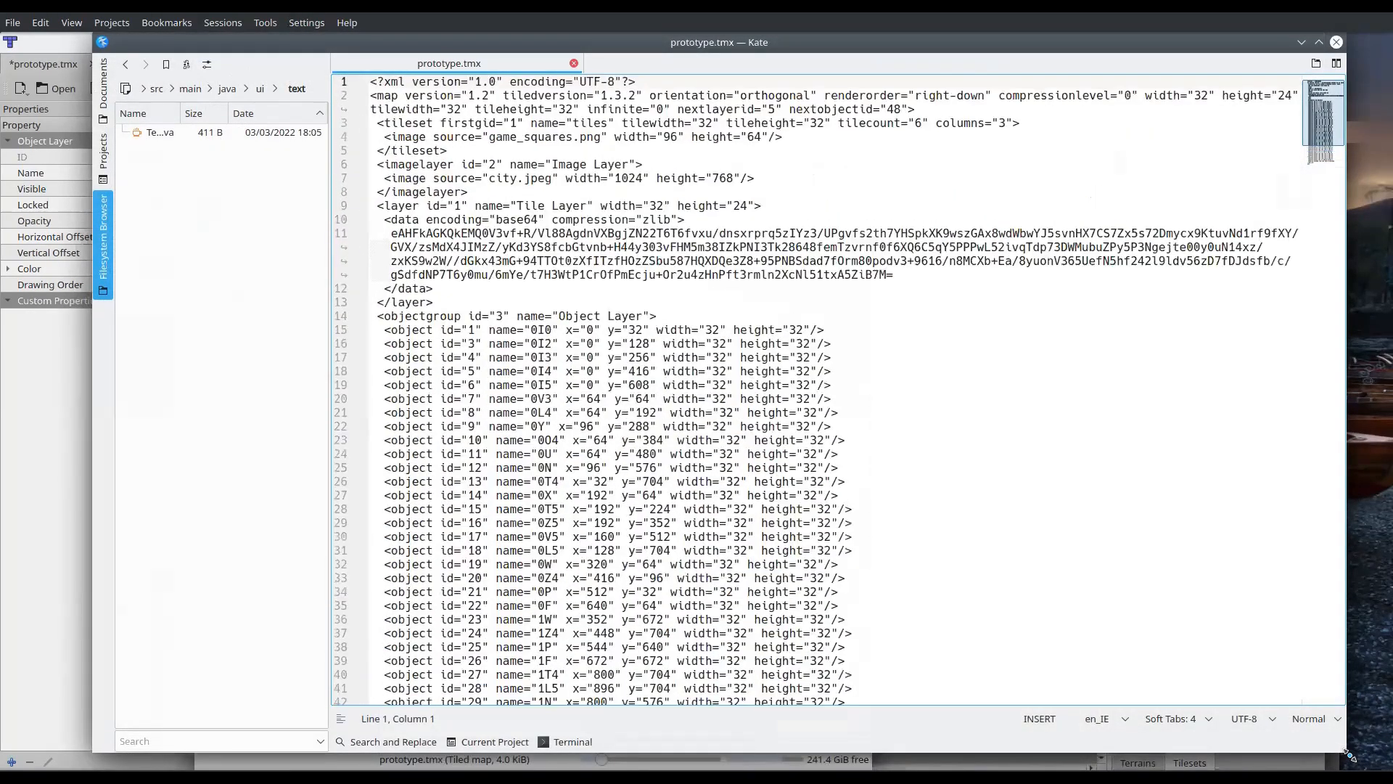
scroll(858, 385, "down", 2)
scroll(858, 385, "up", 2)
Examine the map element's attributes and the tileset element with its game_squares.png image source in the XML
left_click(424, 103)
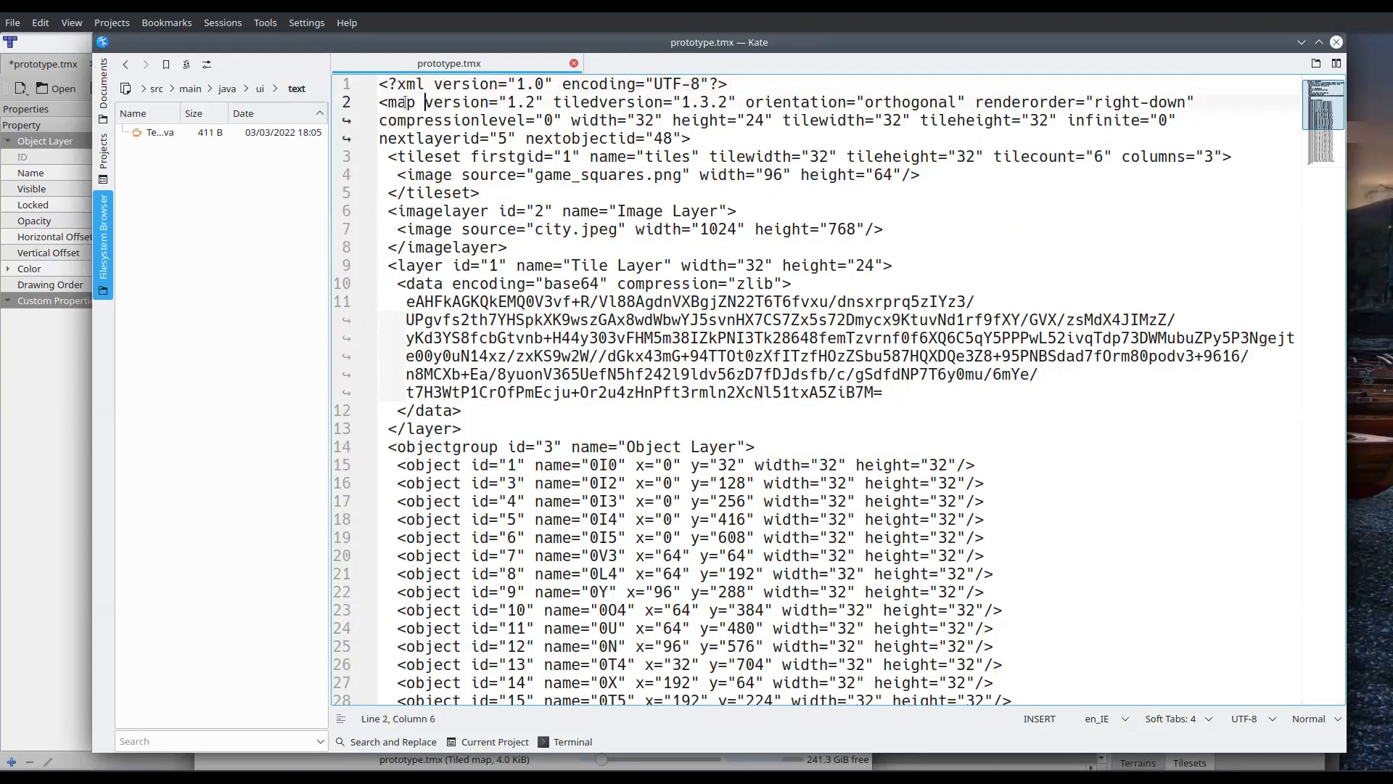
left_click_drag(379, 102, 717, 132)
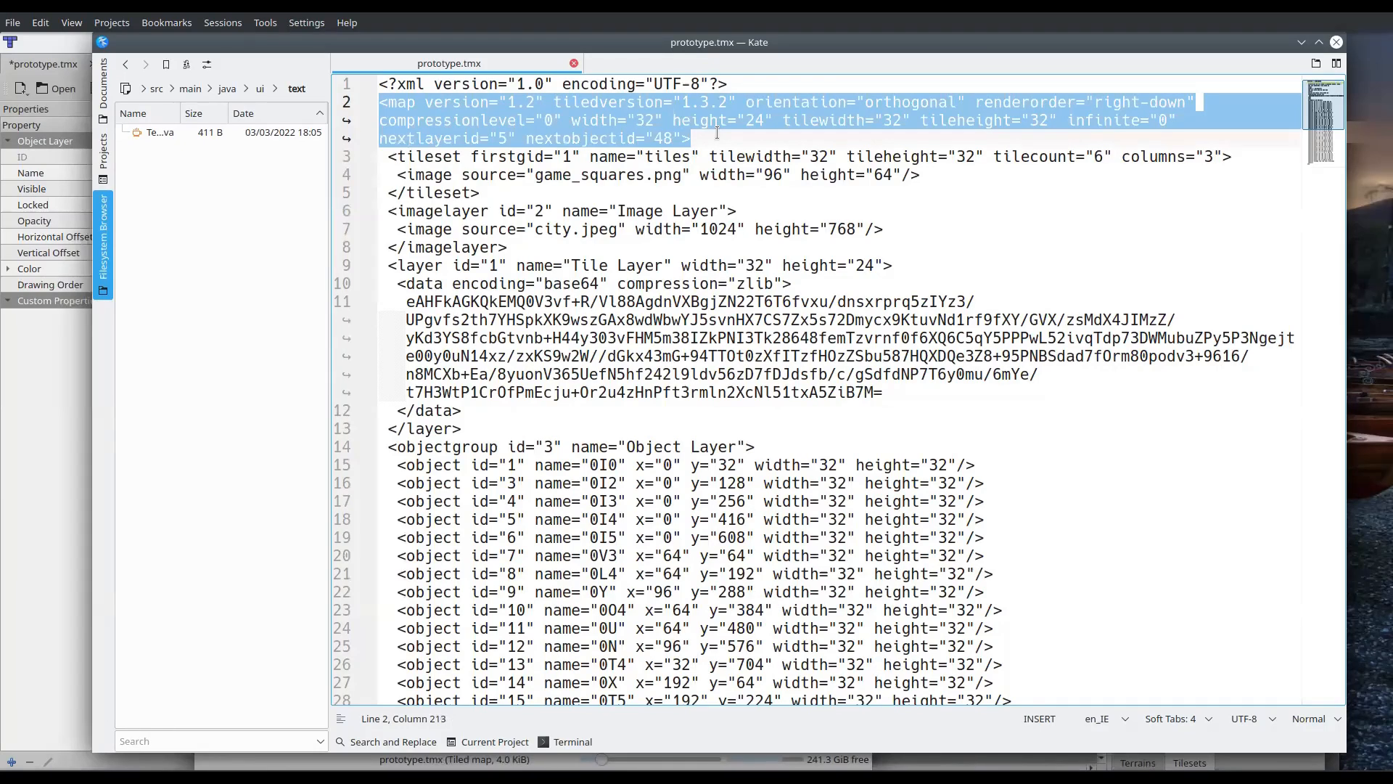
left_click(717, 133)
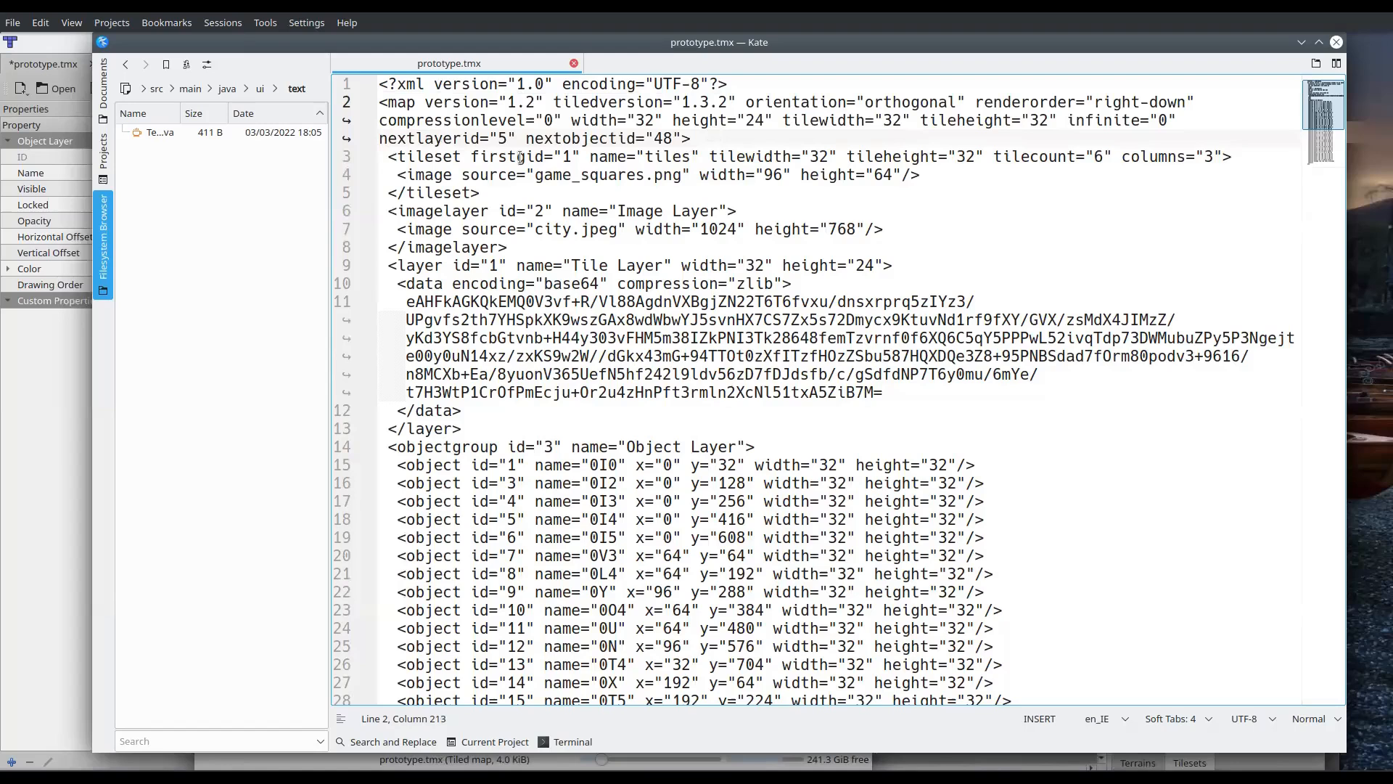
left_click_drag(379, 150, 497, 191)
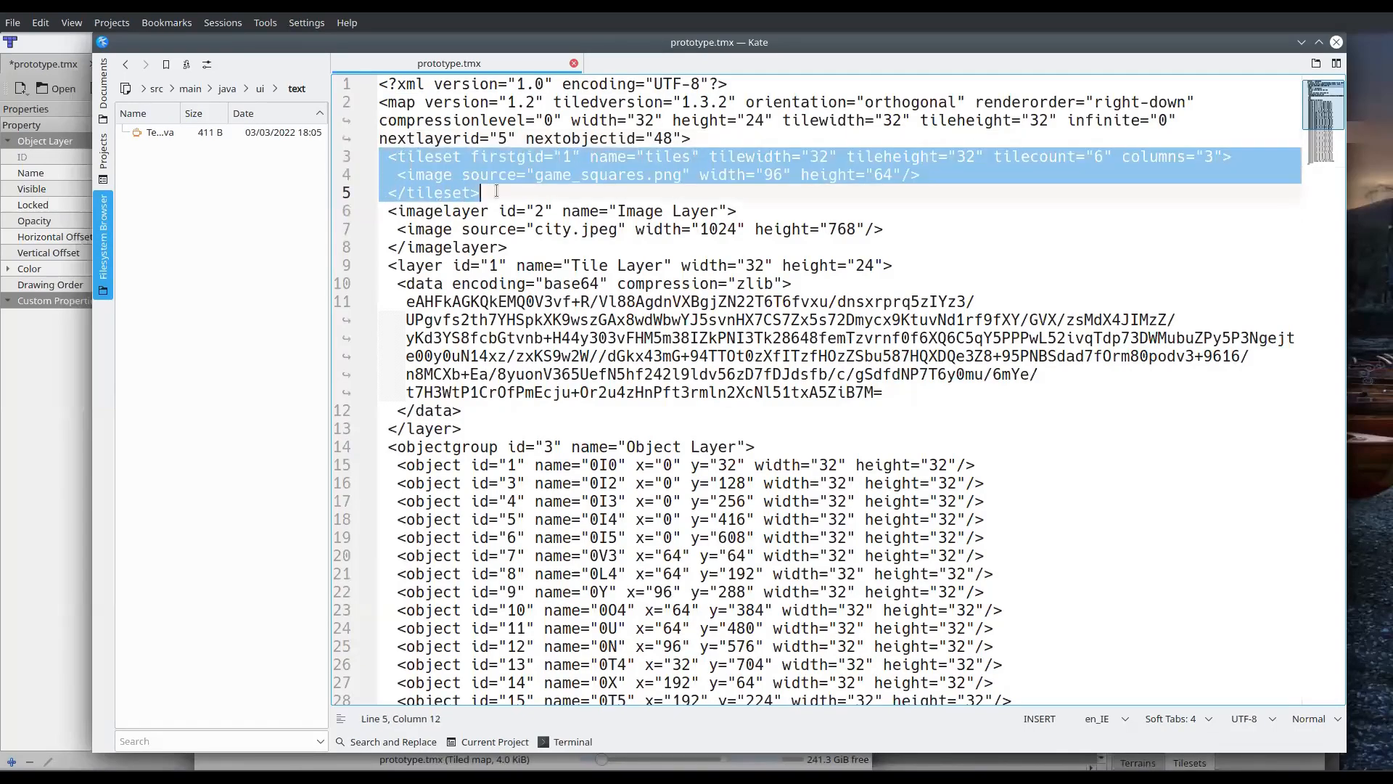
left_click(542, 174)
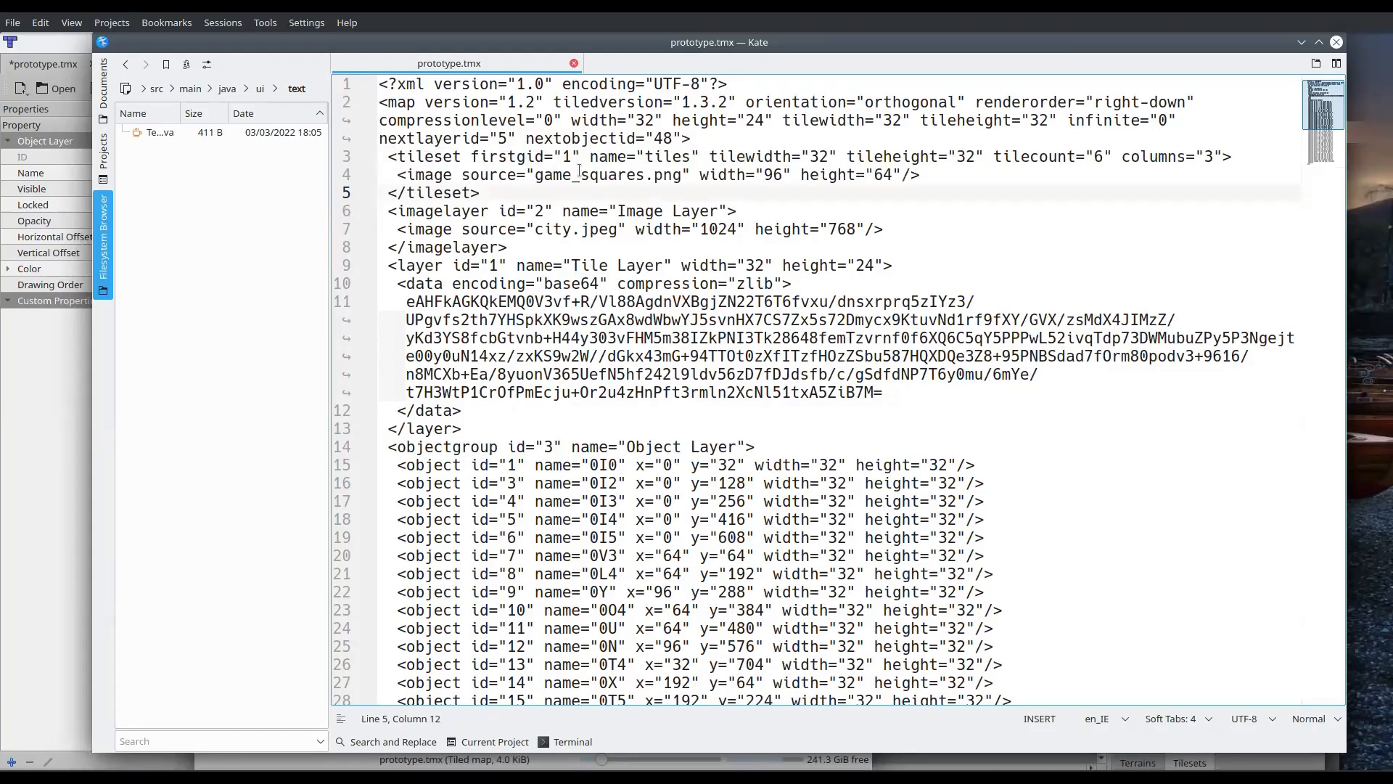
left_click_drag(543, 174, 677, 178)
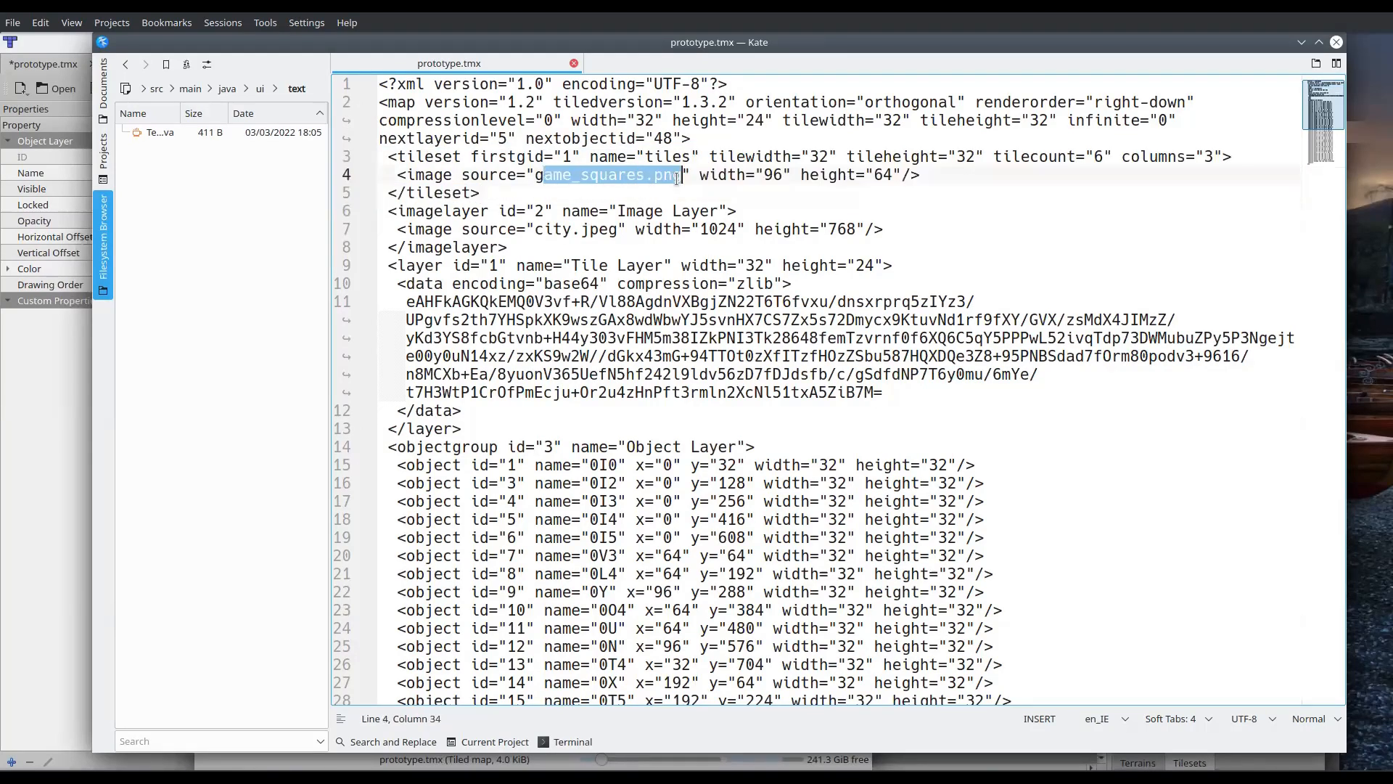
left_click(665, 191)
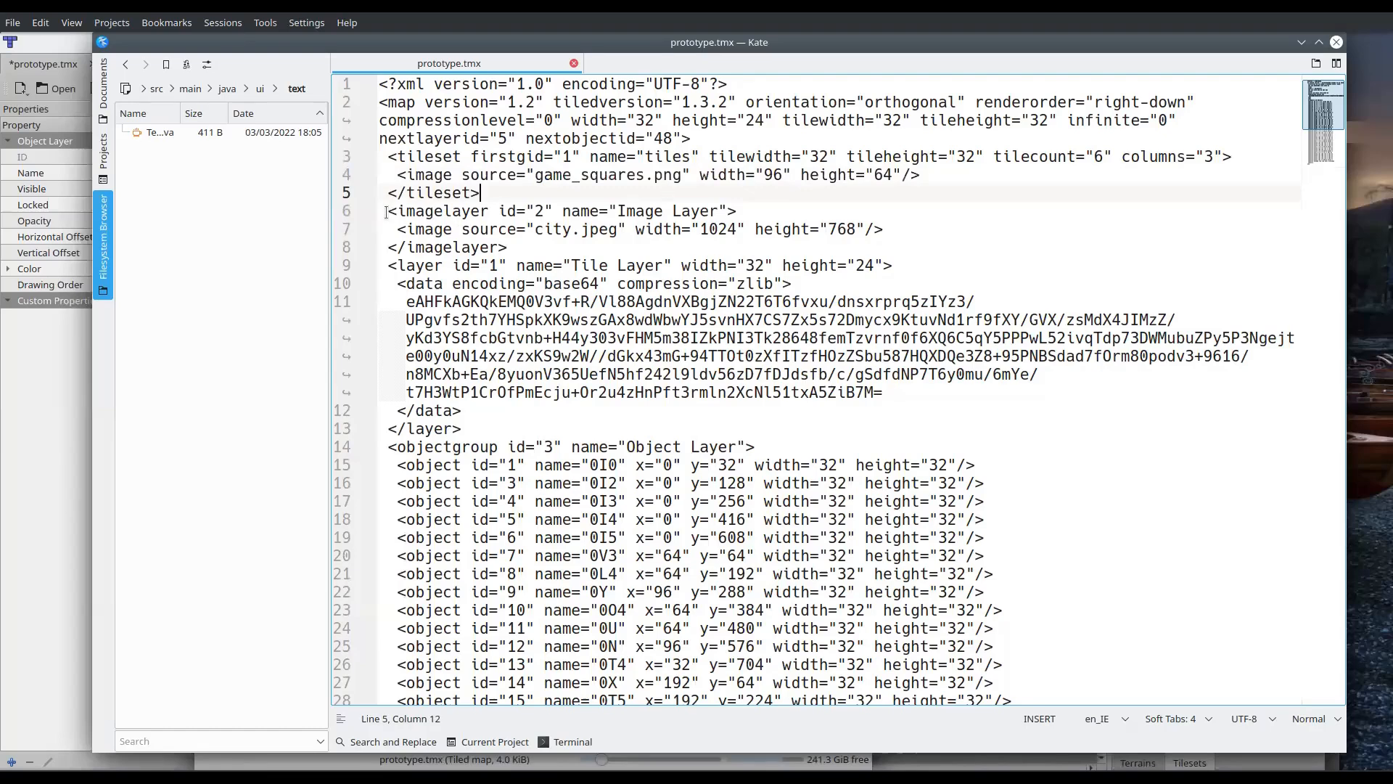
Examine the imagelayer block for city.jpeg and the Tile Layer block with its encoded data
left_click_drag(383, 212, 389, 249)
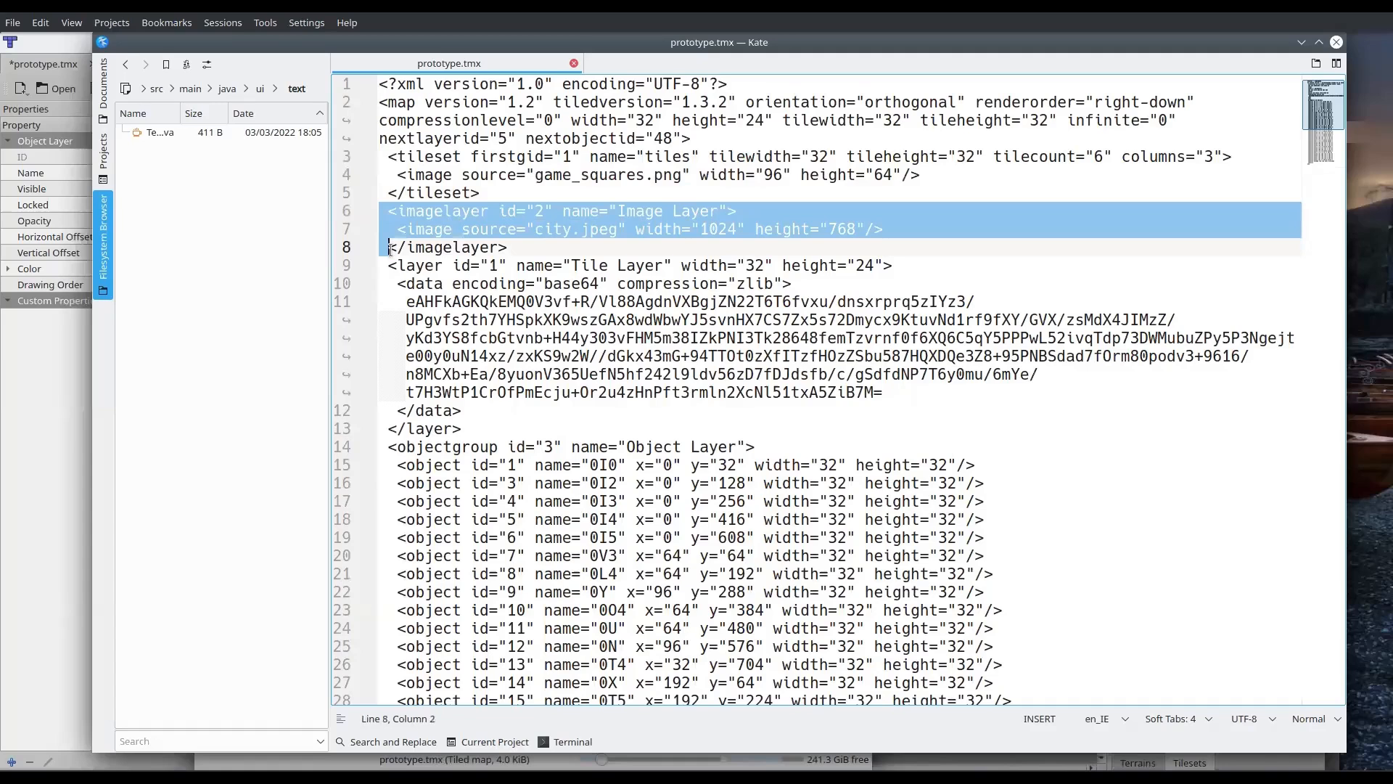
left_click(535, 410)
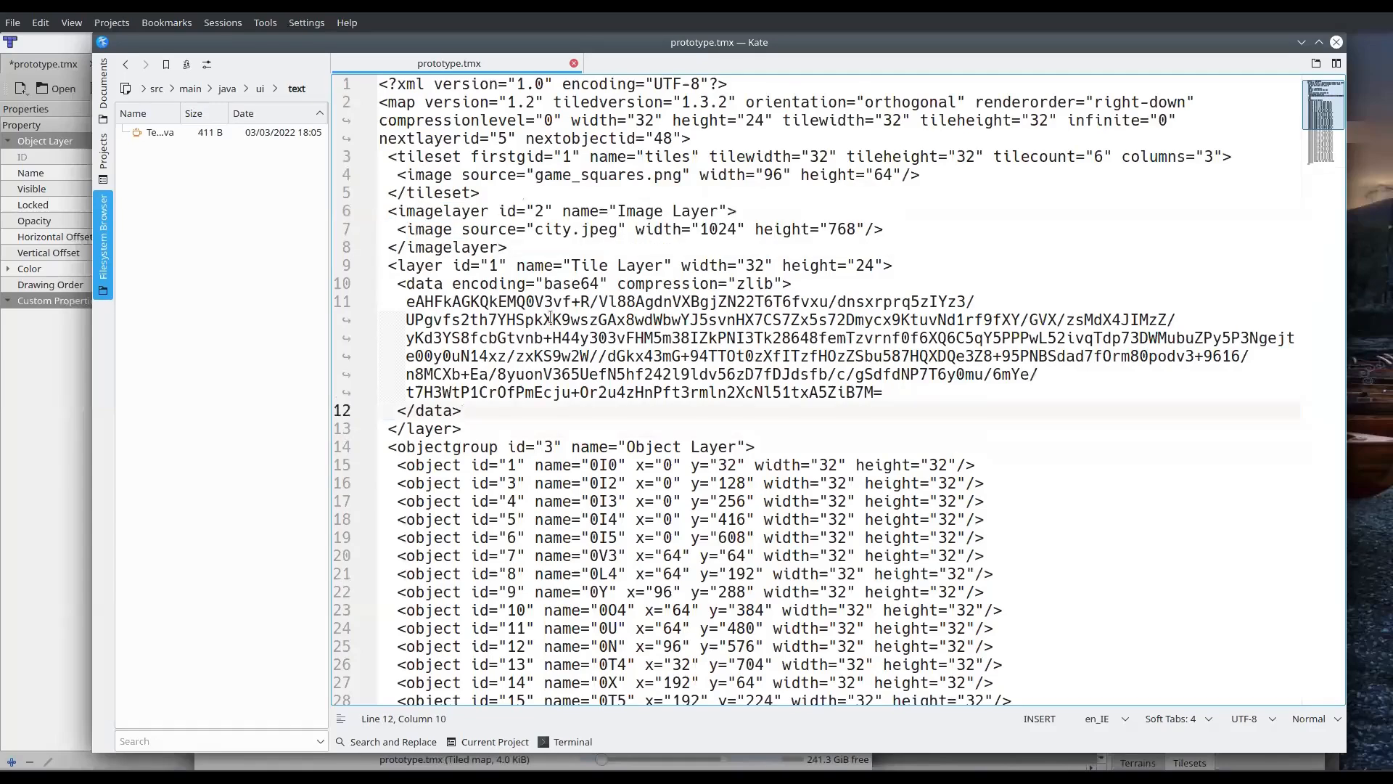
left_click_drag(388, 265, 532, 401)
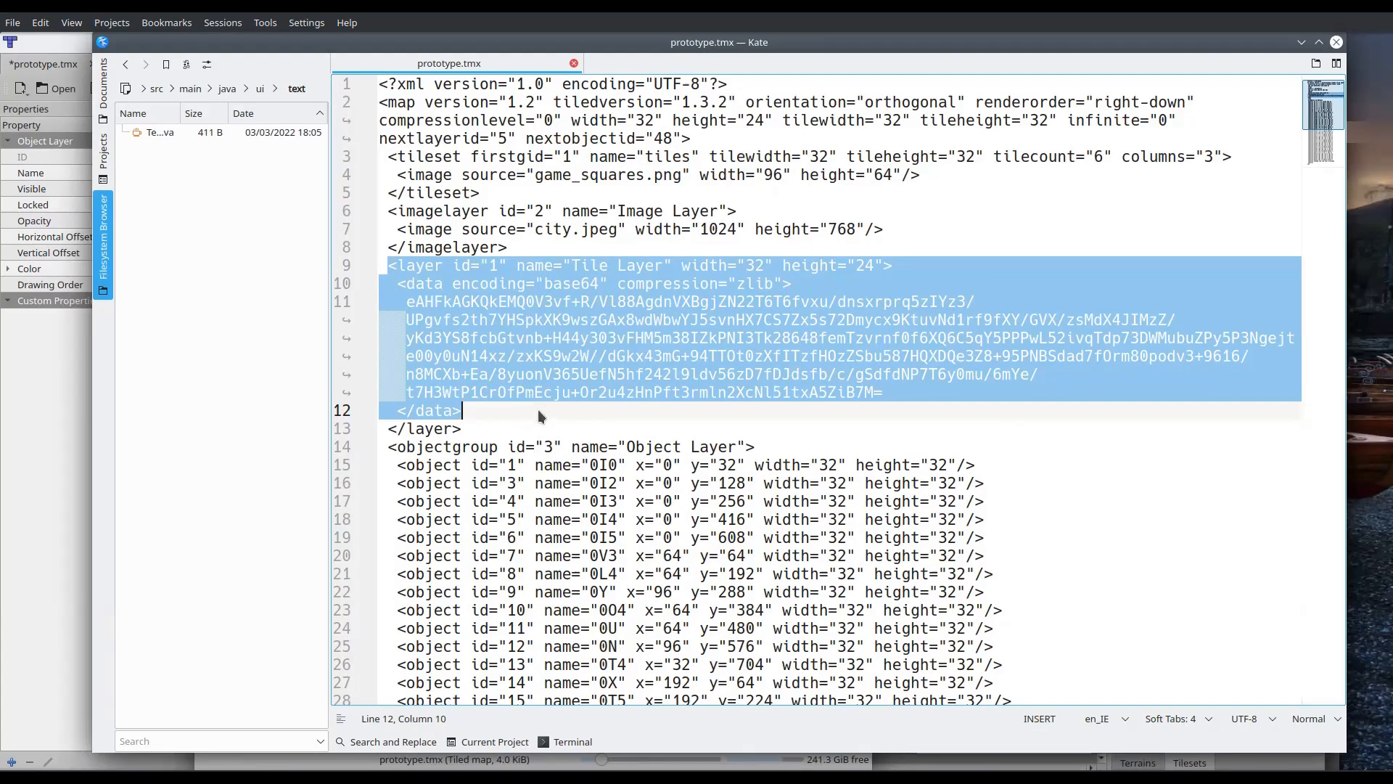
left_click(538, 410)
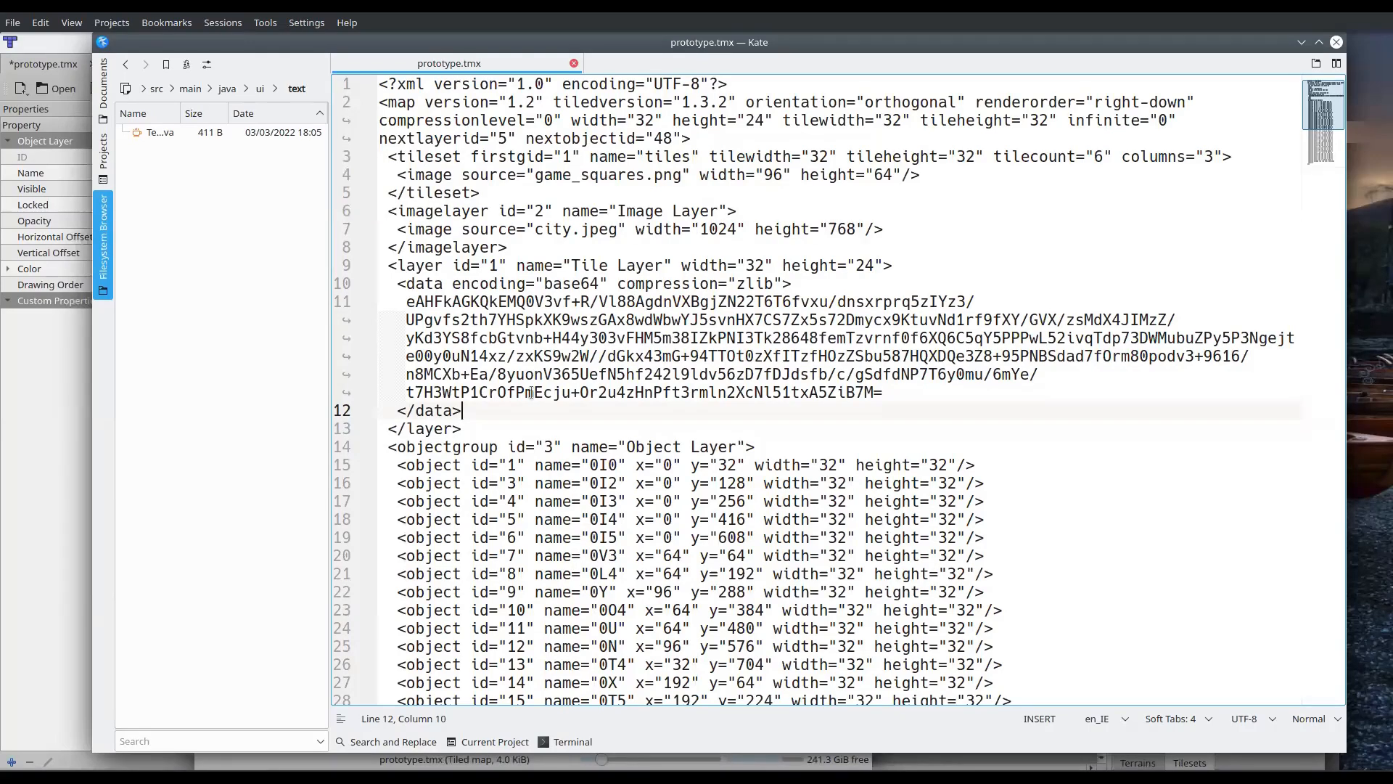
Examine the Object Layer's objectgroup block and the position, width and height attributes of its objects
scroll(504, 469, "down", 4)
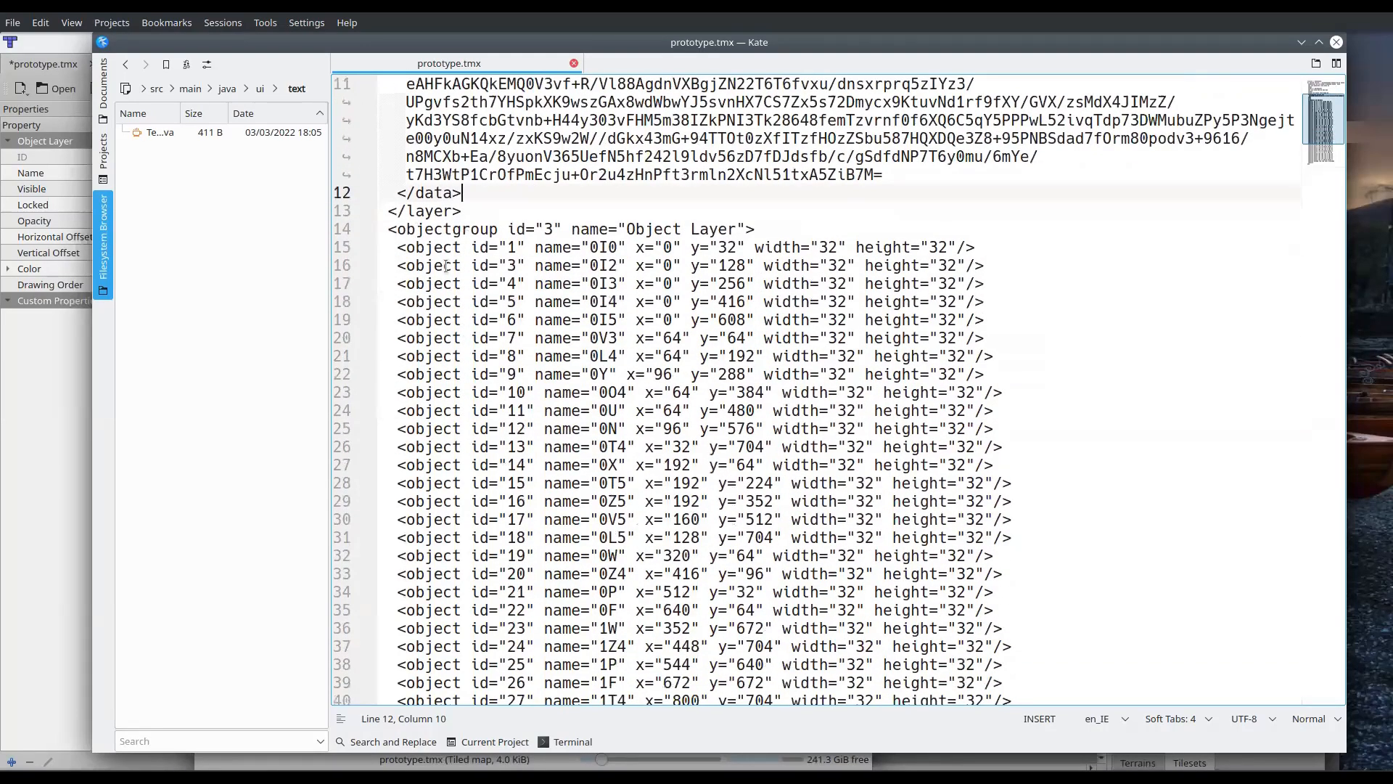
left_click_drag(388, 228, 583, 648)
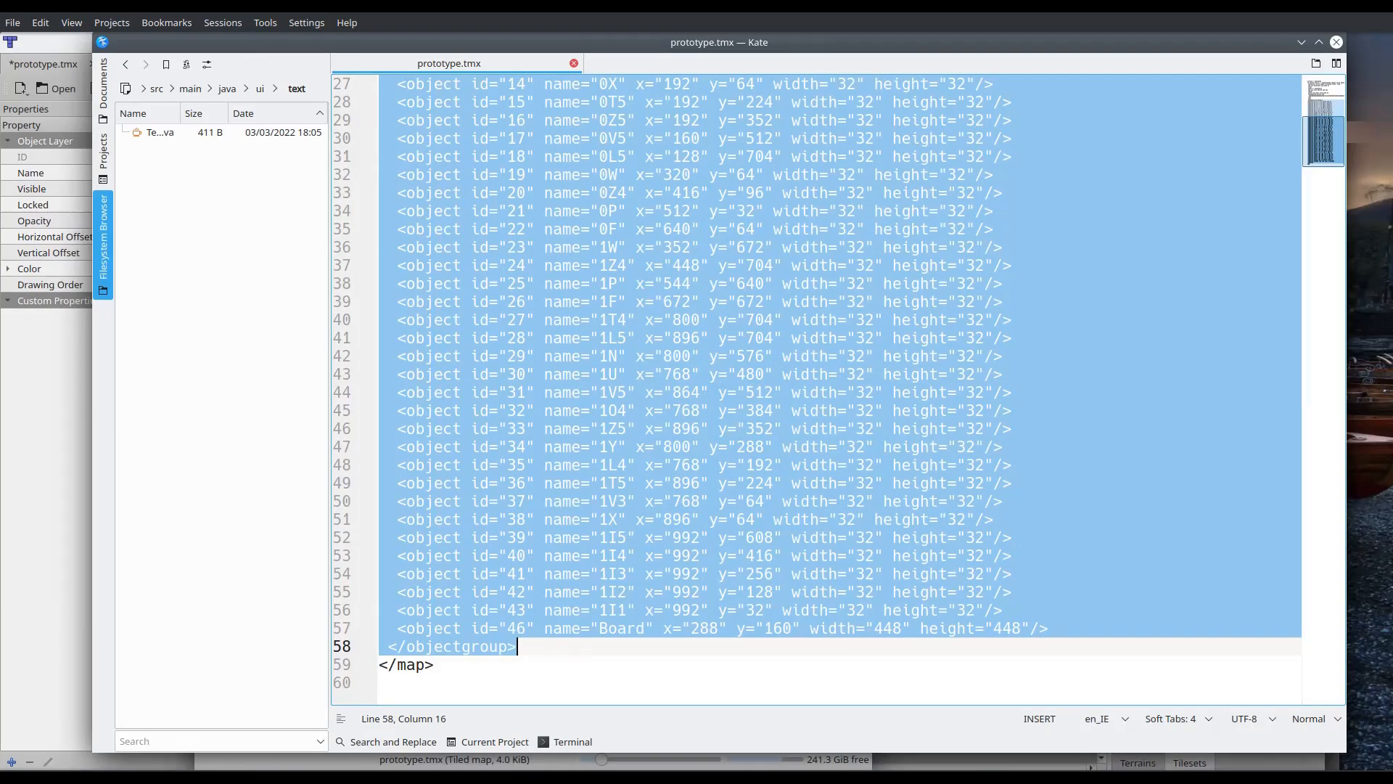
left_click(707, 487)
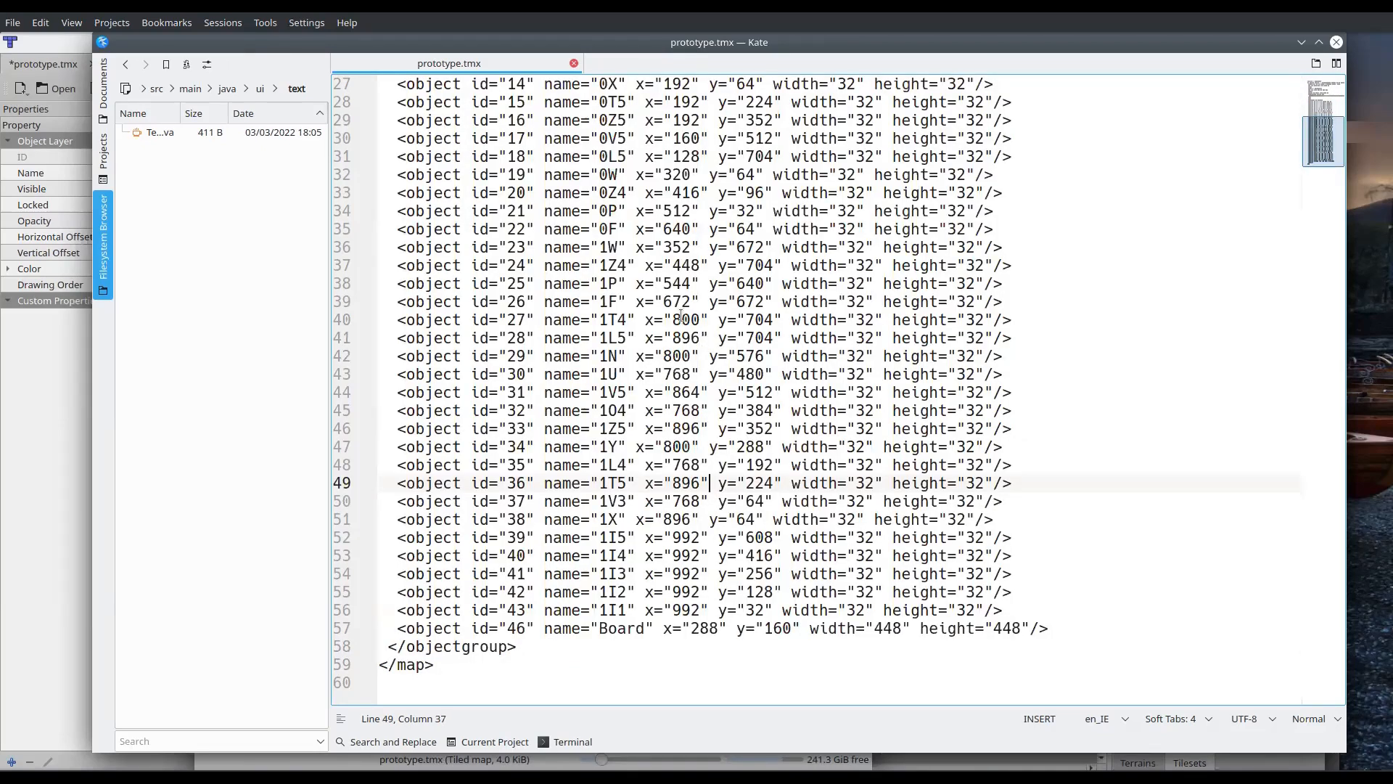
left_click_drag(645, 320, 994, 320)
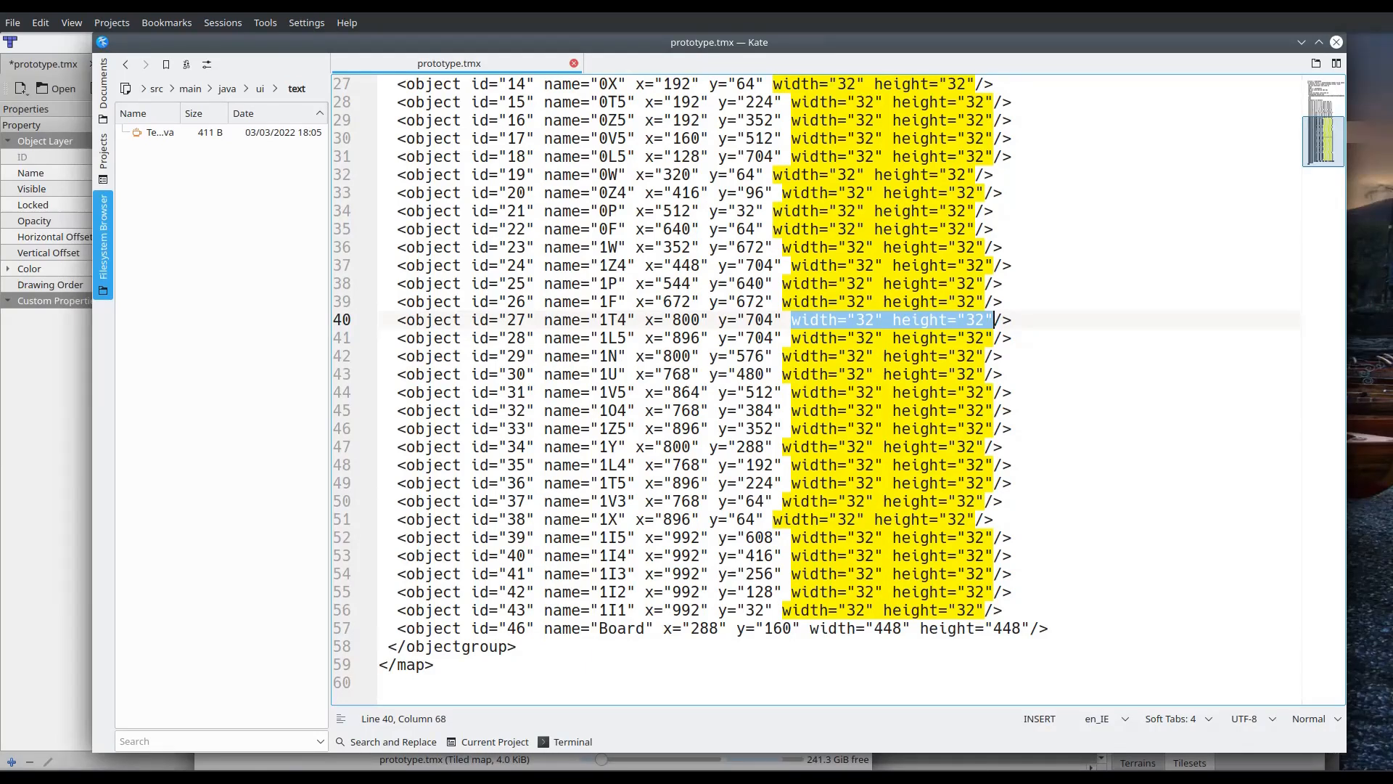
left_click(866, 362)
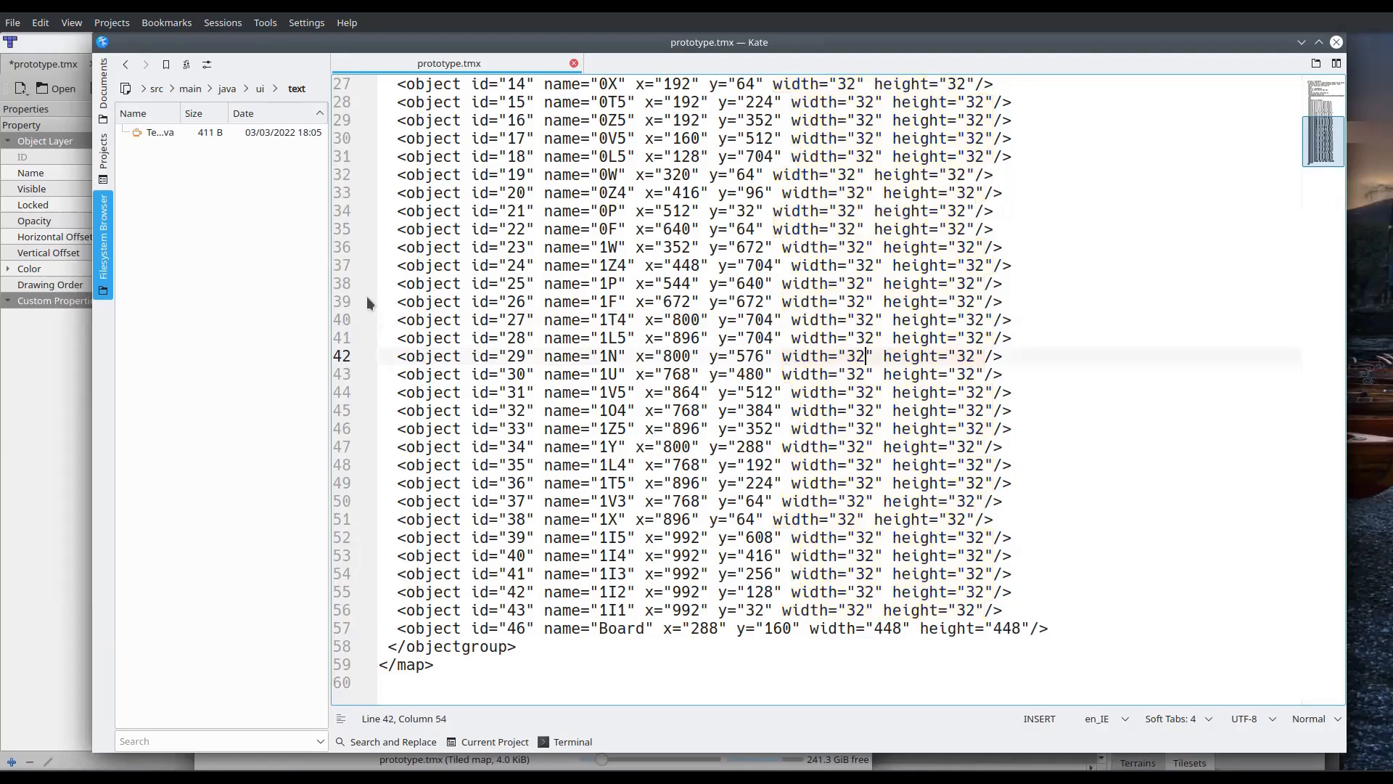
Examine the coordinates and name of object 1Z4 and the names of the first objects in the group
left_click_drag(644, 266, 783, 266)
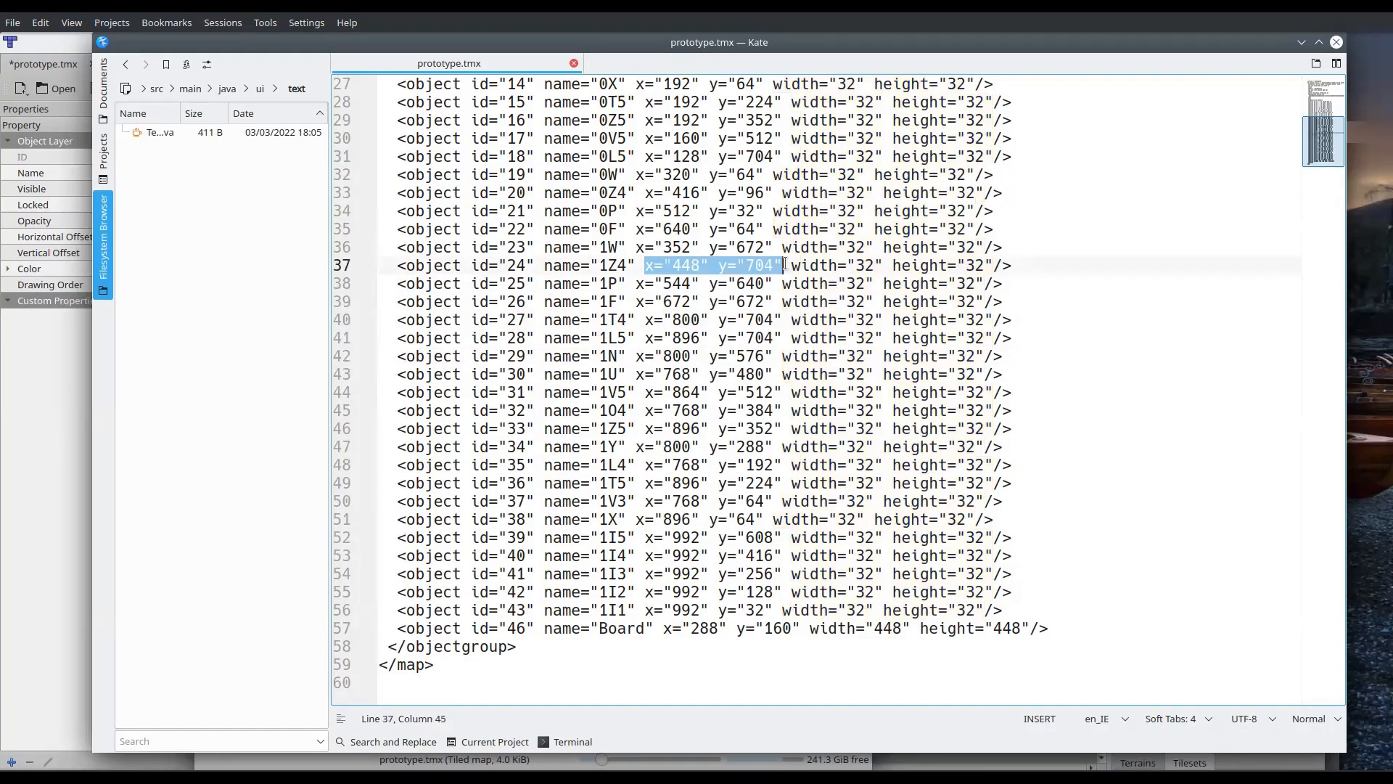
left_click(603, 265)
left_click_drag(599, 266, 633, 267)
scroll(614, 285, "up", 6)
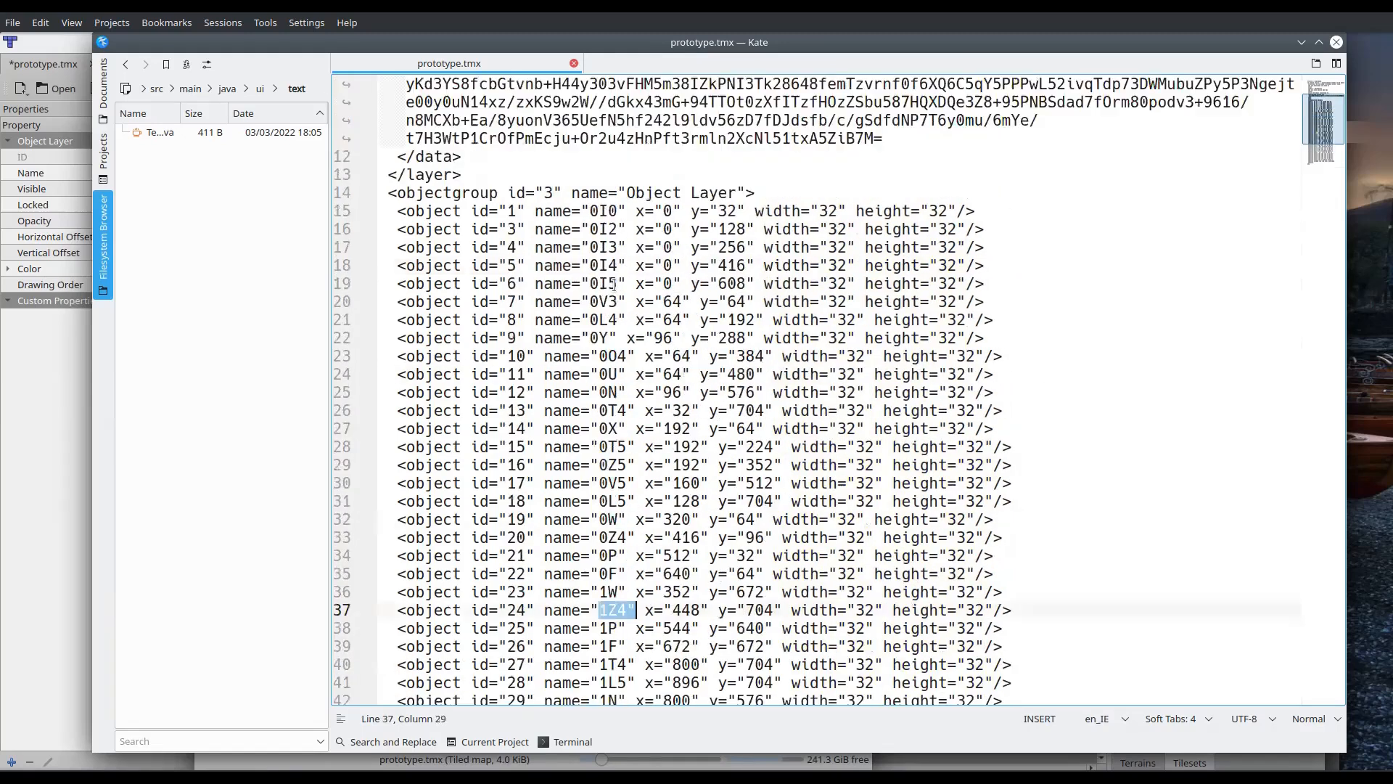
left_click(604, 210)
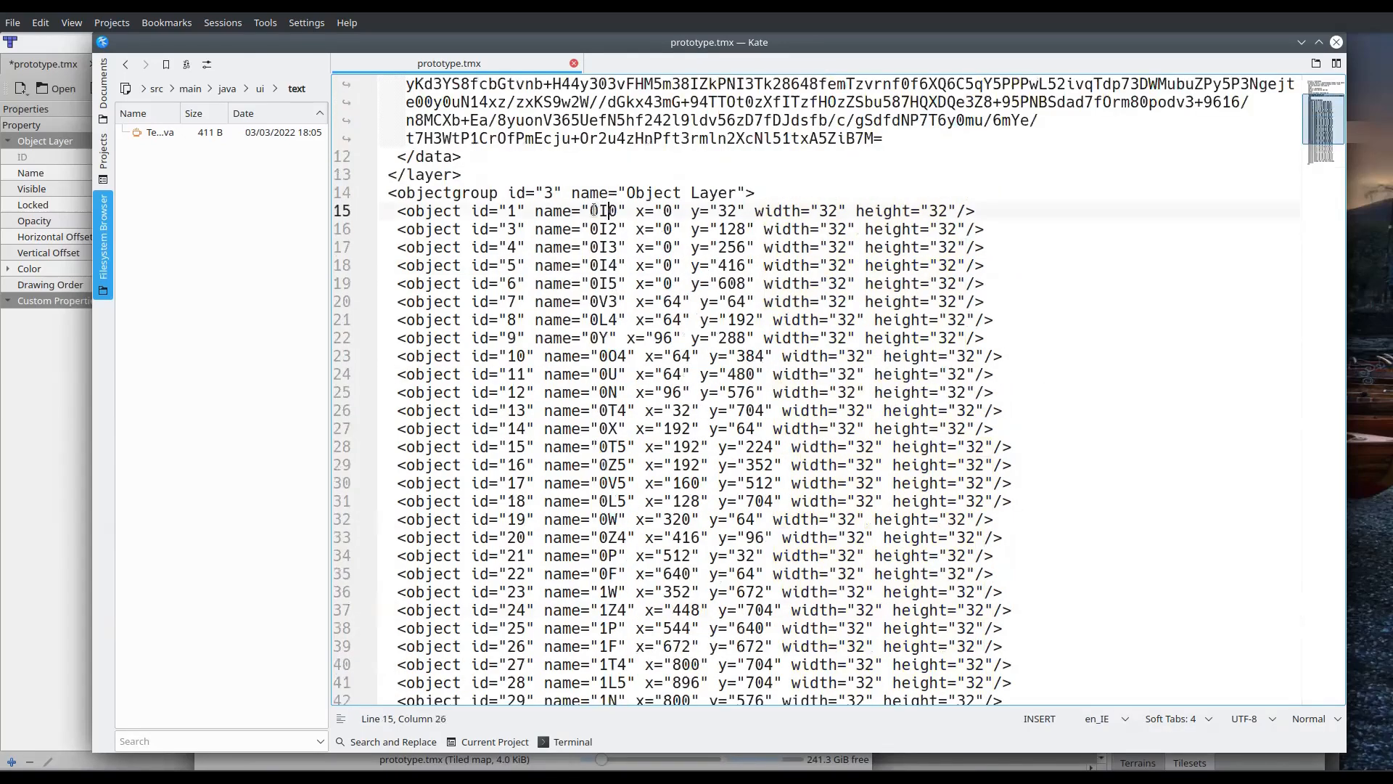
mouse_move(598, 230)
left_mouse_down()
mouse_move(638, 232)
mouse_move(613, 238)
mouse_move(616, 250)
left_mouse_up()
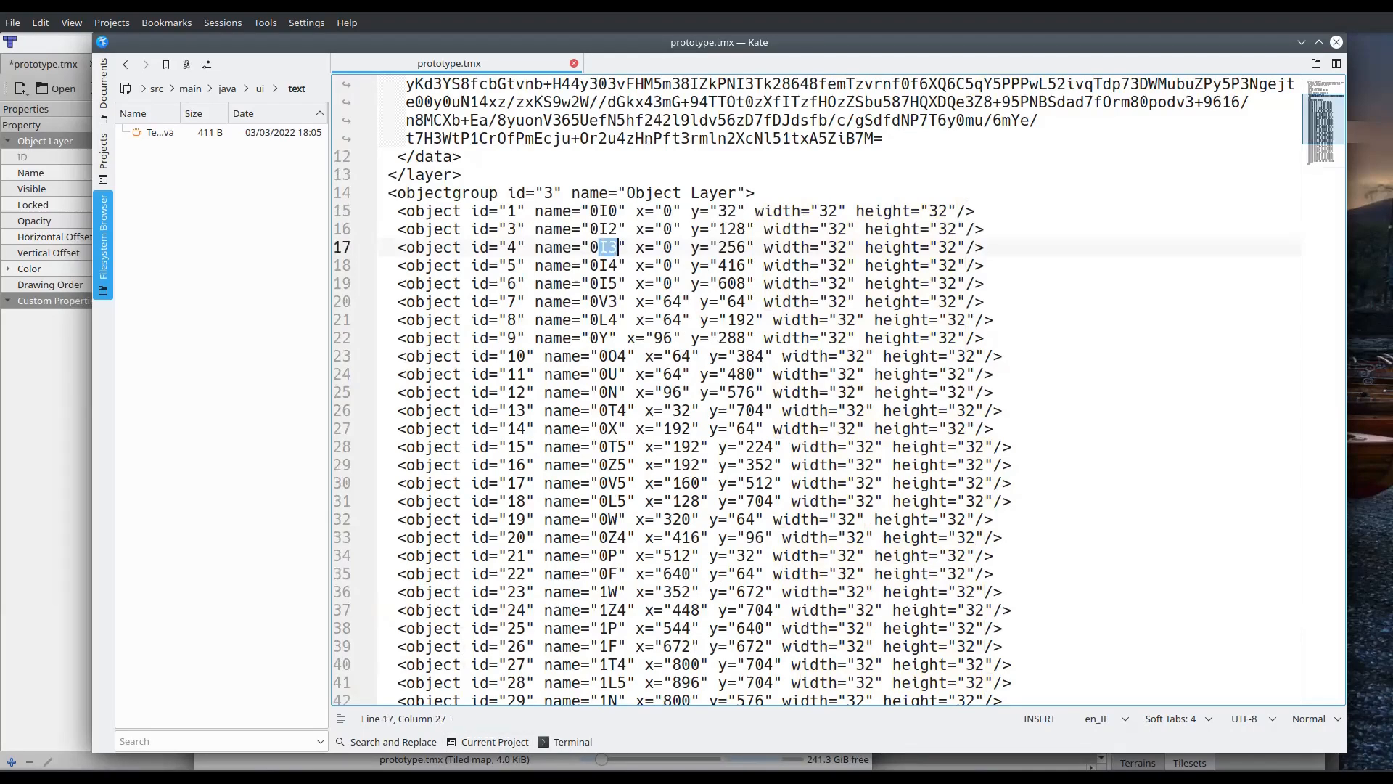
Switch to Tiled and locate objects 0I0 and 0I2 on the map and in the object list
key("alt+Tab")
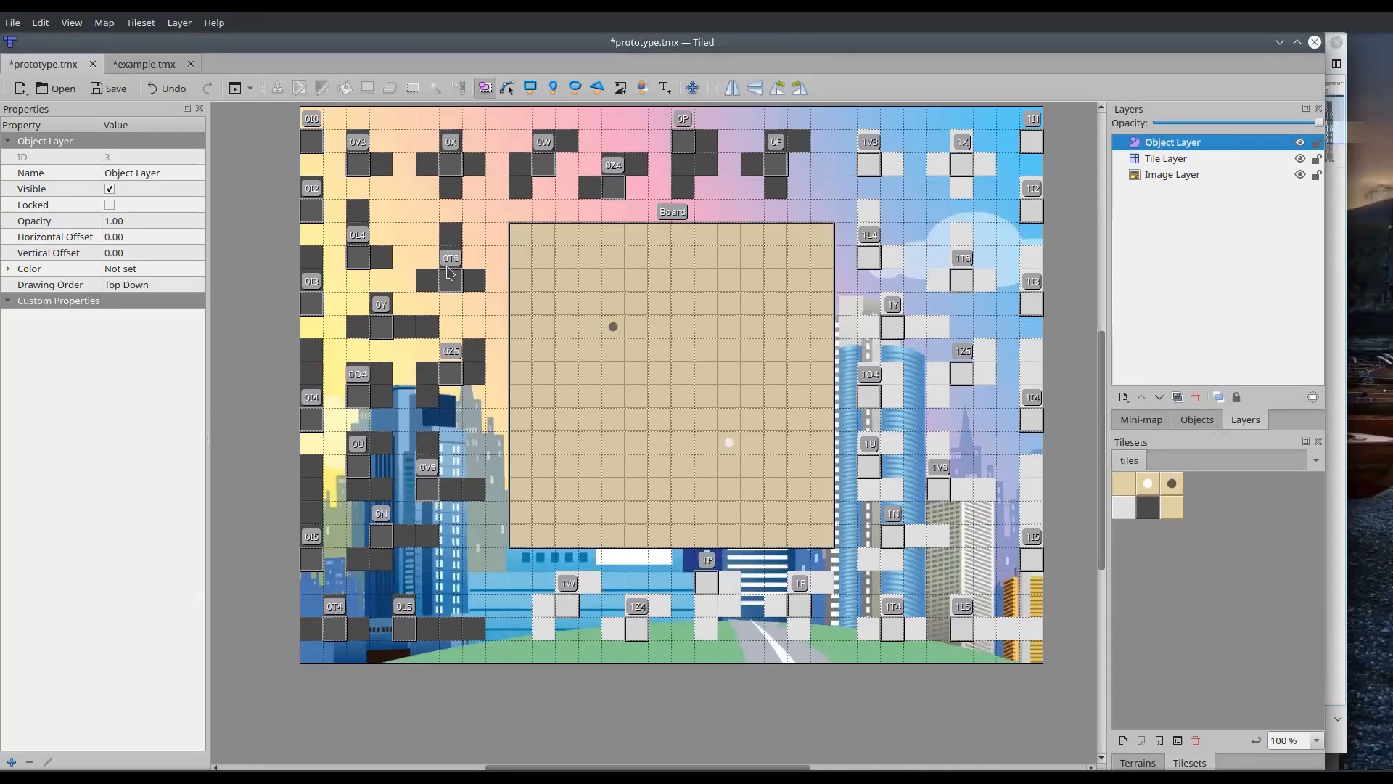
left_click(312, 141)
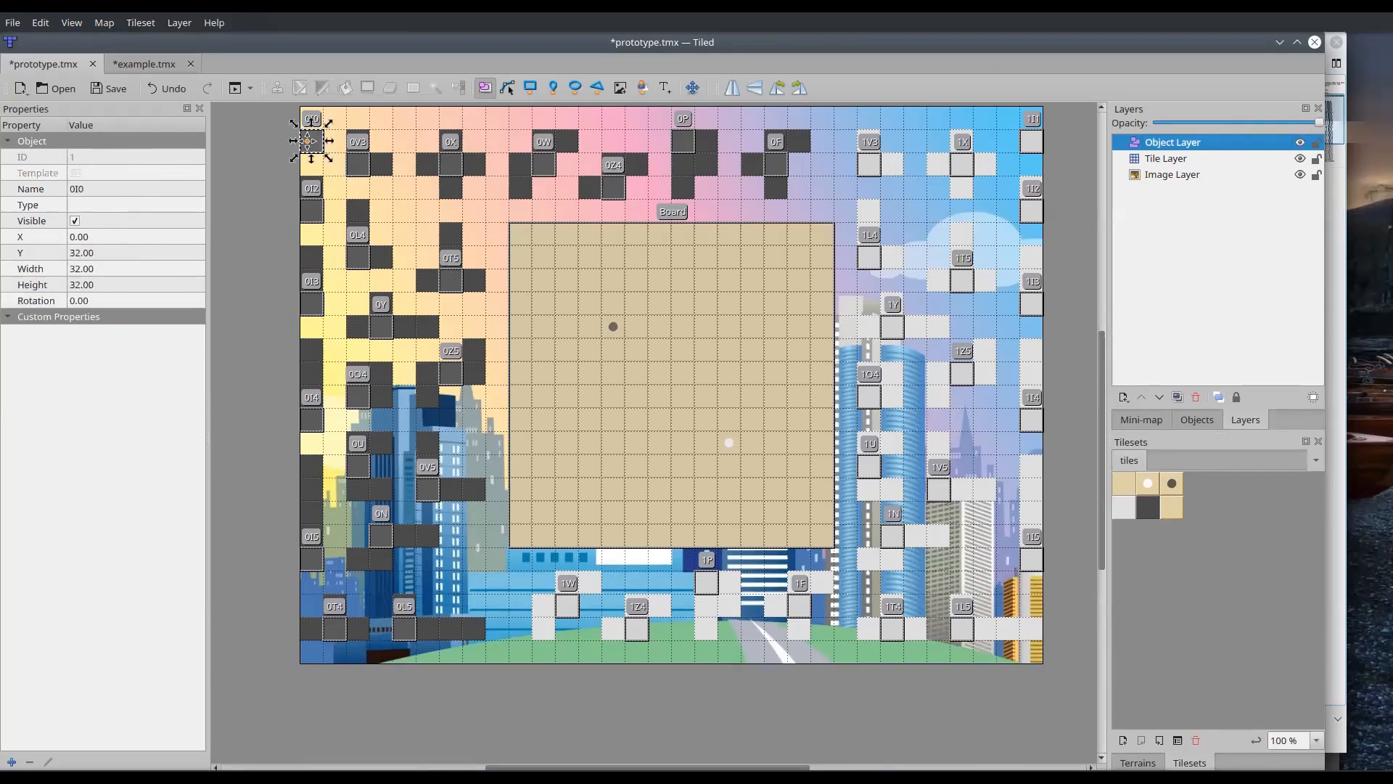
left_click(360, 140)
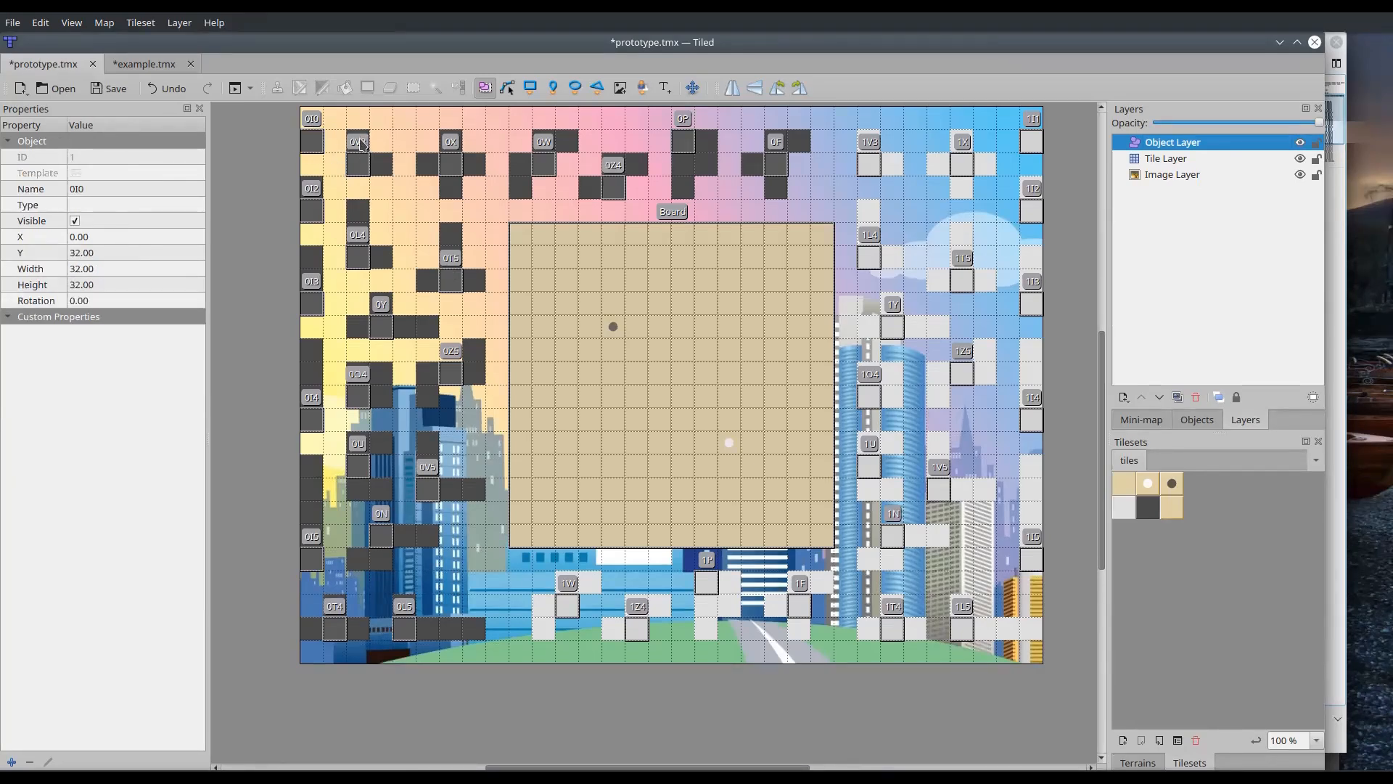
left_click(1196, 419)
double_click(1239, 354)
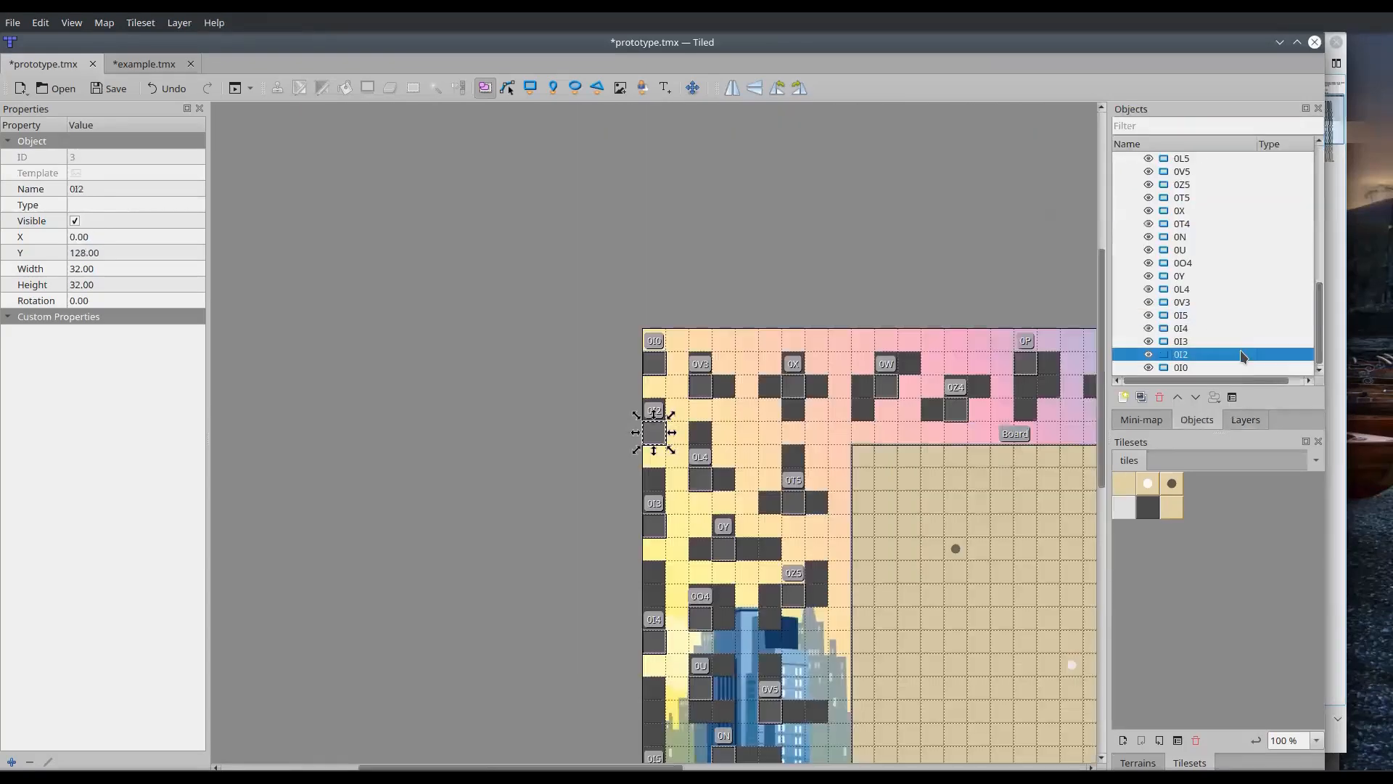
left_click(1239, 367)
left_click(744, 401)
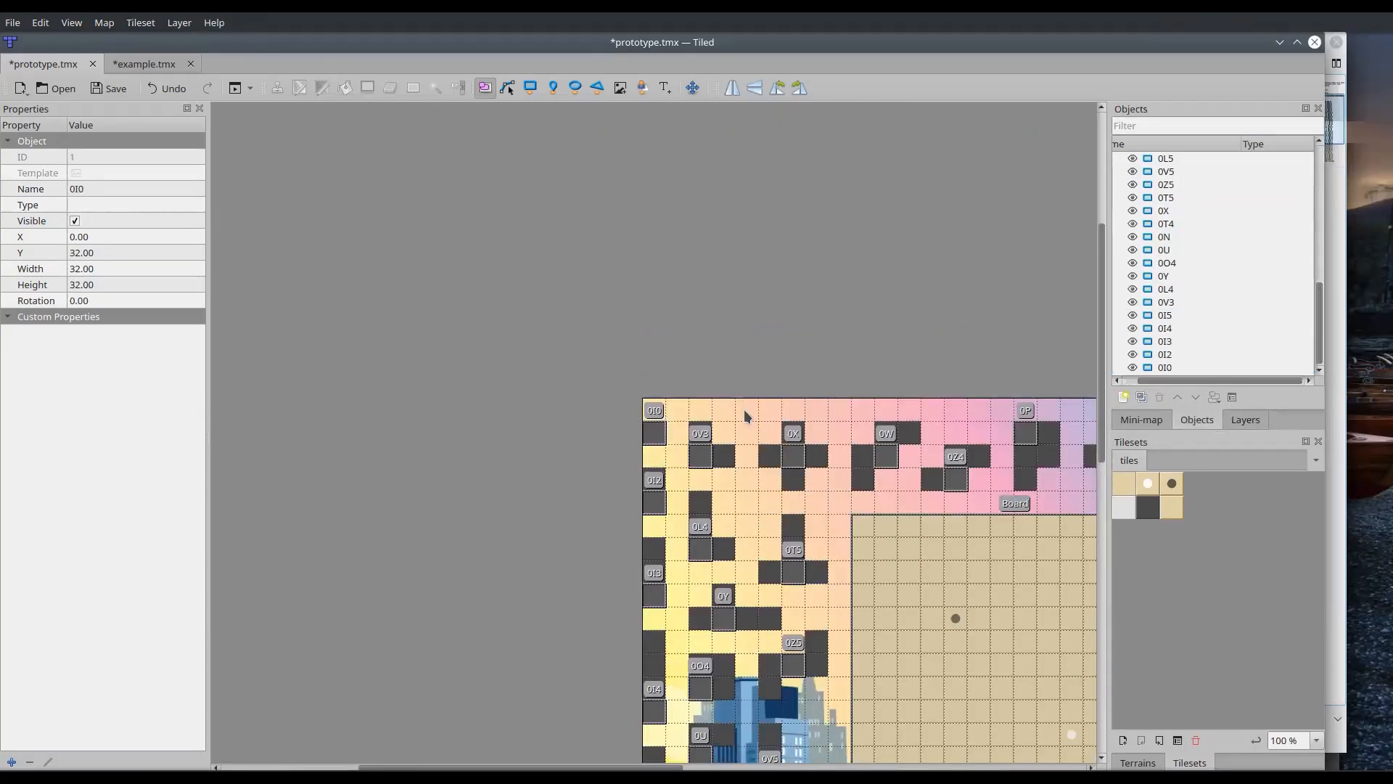
Draw a 32 by 32 rectangle object at X 128, Y 0 on the map's upper edge and name it Test
left_click(531, 88)
left_click_drag(736, 399, 753, 416)
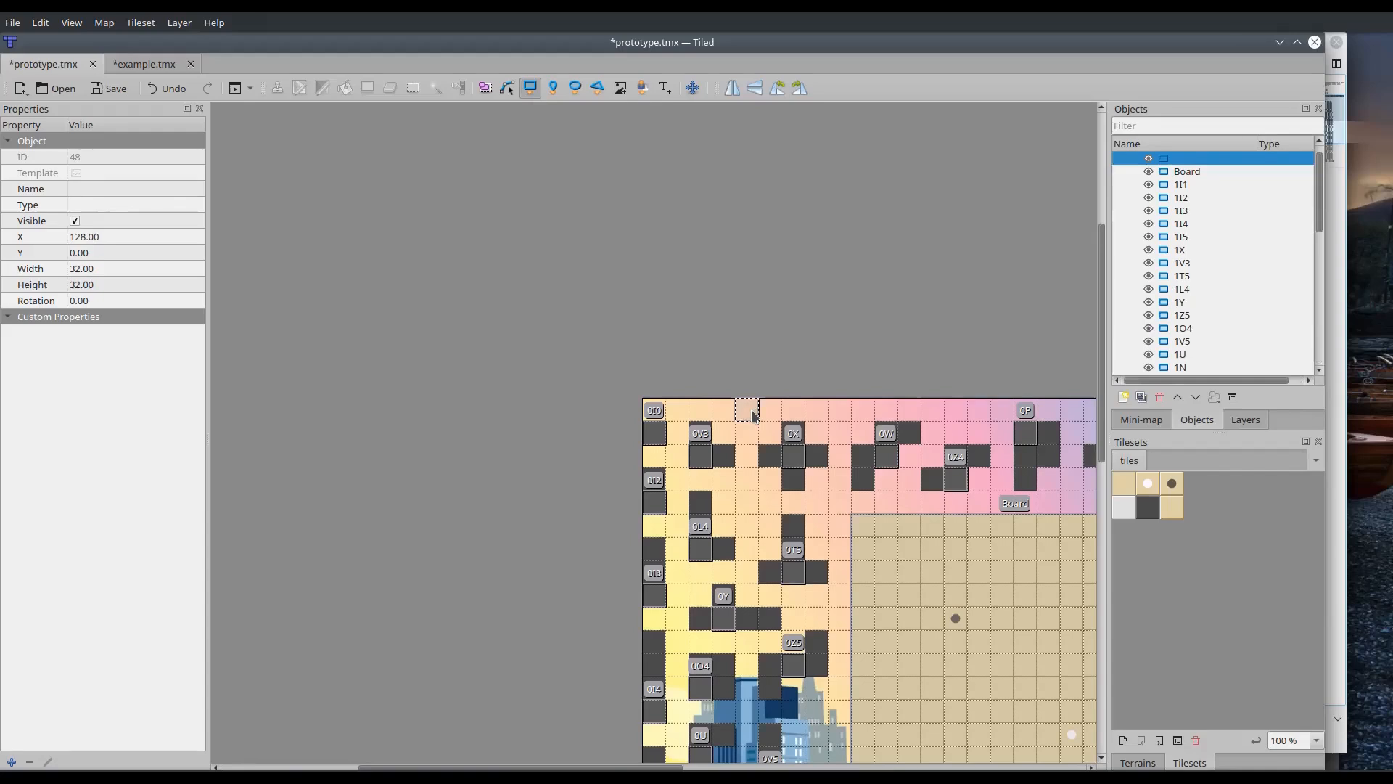
double_click(1156, 160)
type("Test")
left_click(1038, 212)
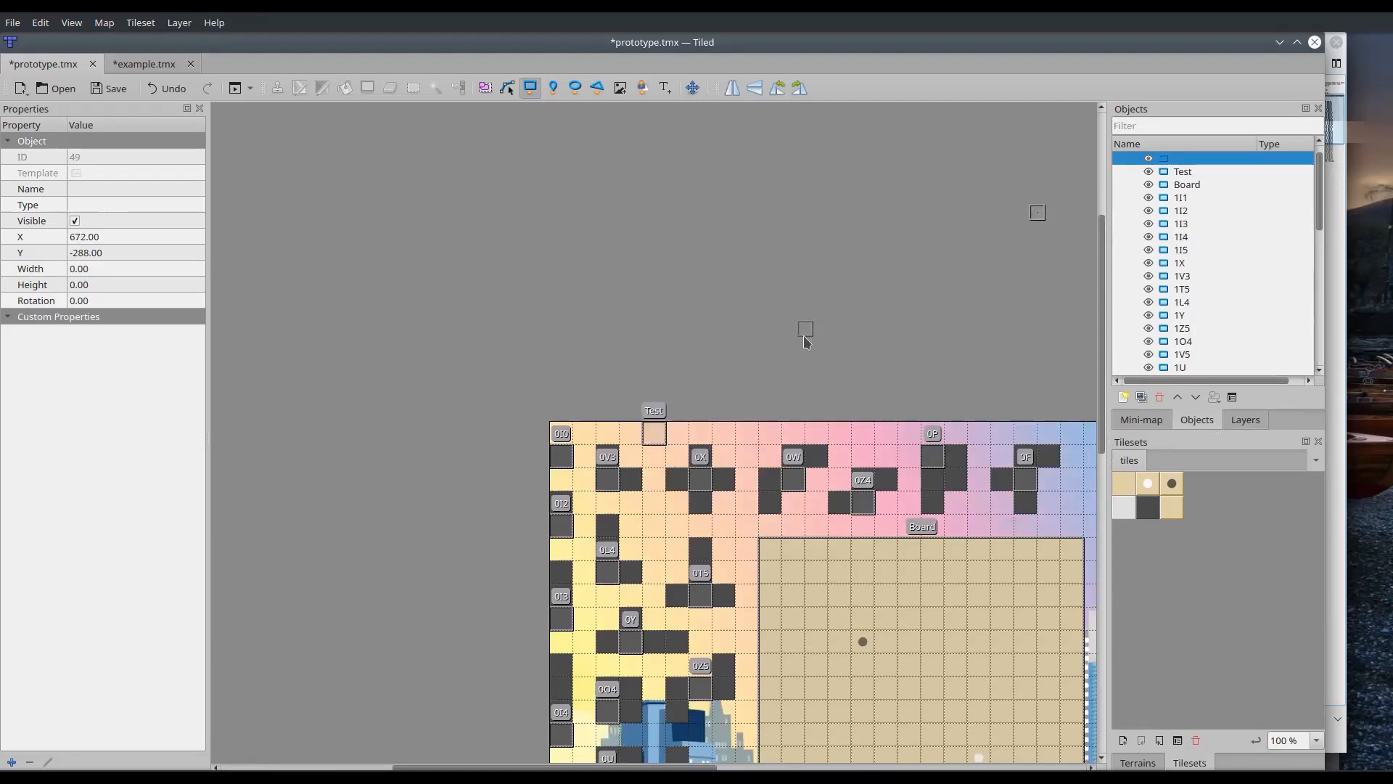
Save the prototype.tmx map, check the end of its object list in Kate, and return to Tiled
left_click(113, 93)
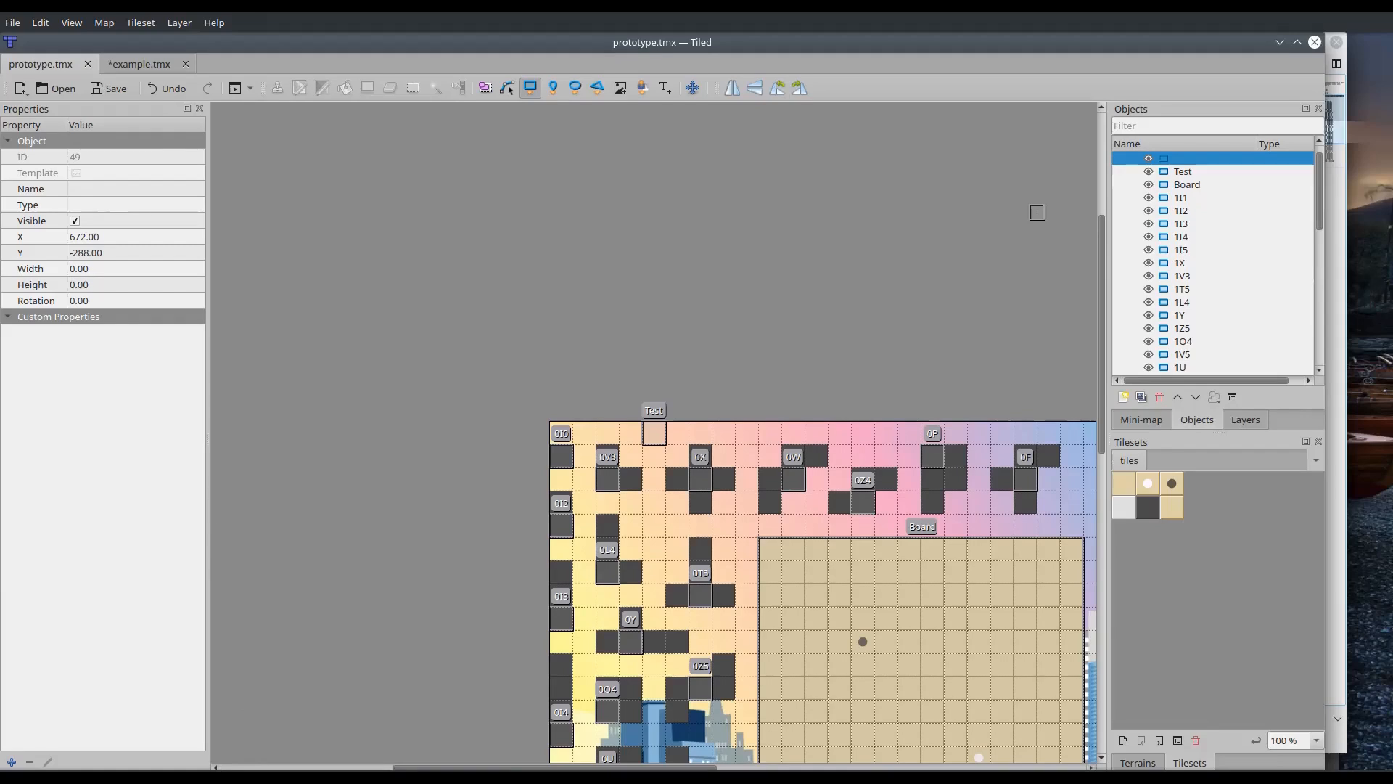
key("alt+Tab")
scroll(744, 490, "down", 7)
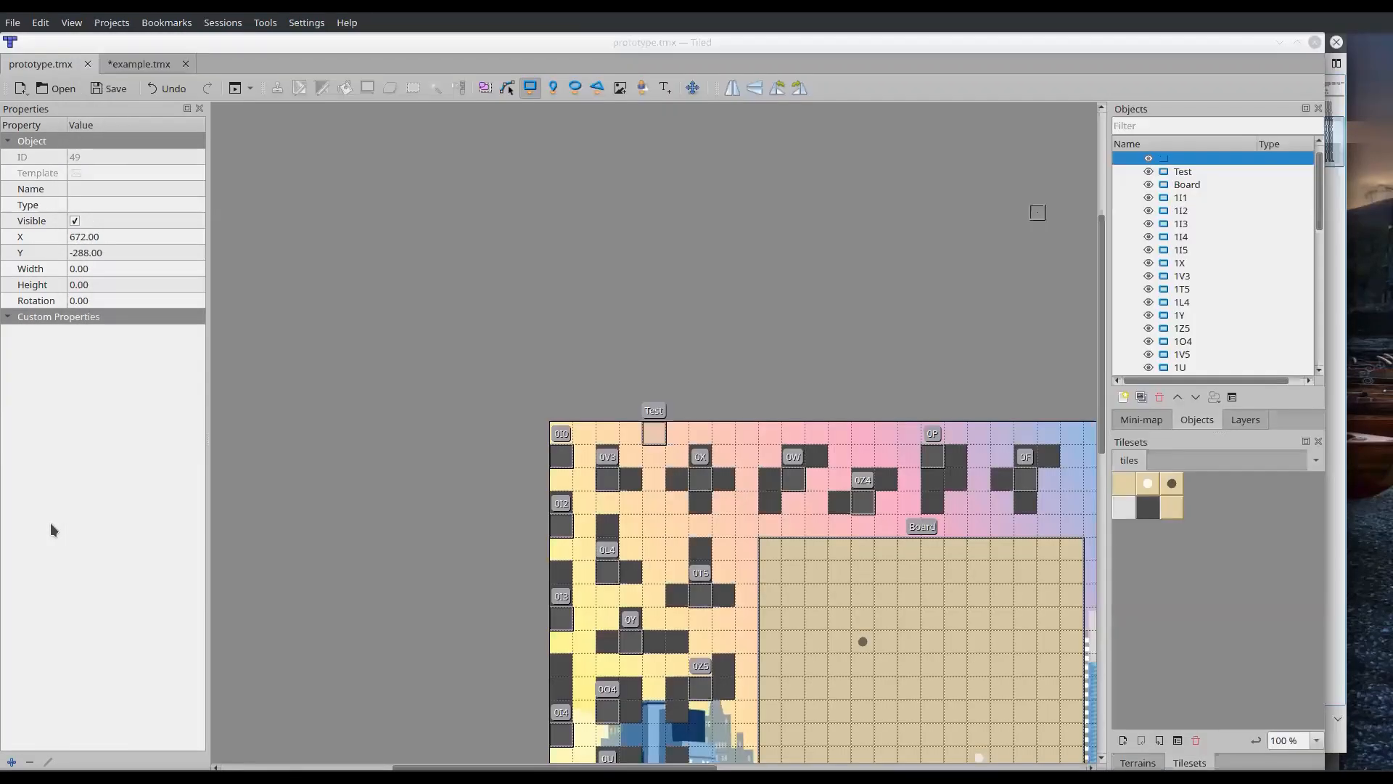
left_click(50, 523)
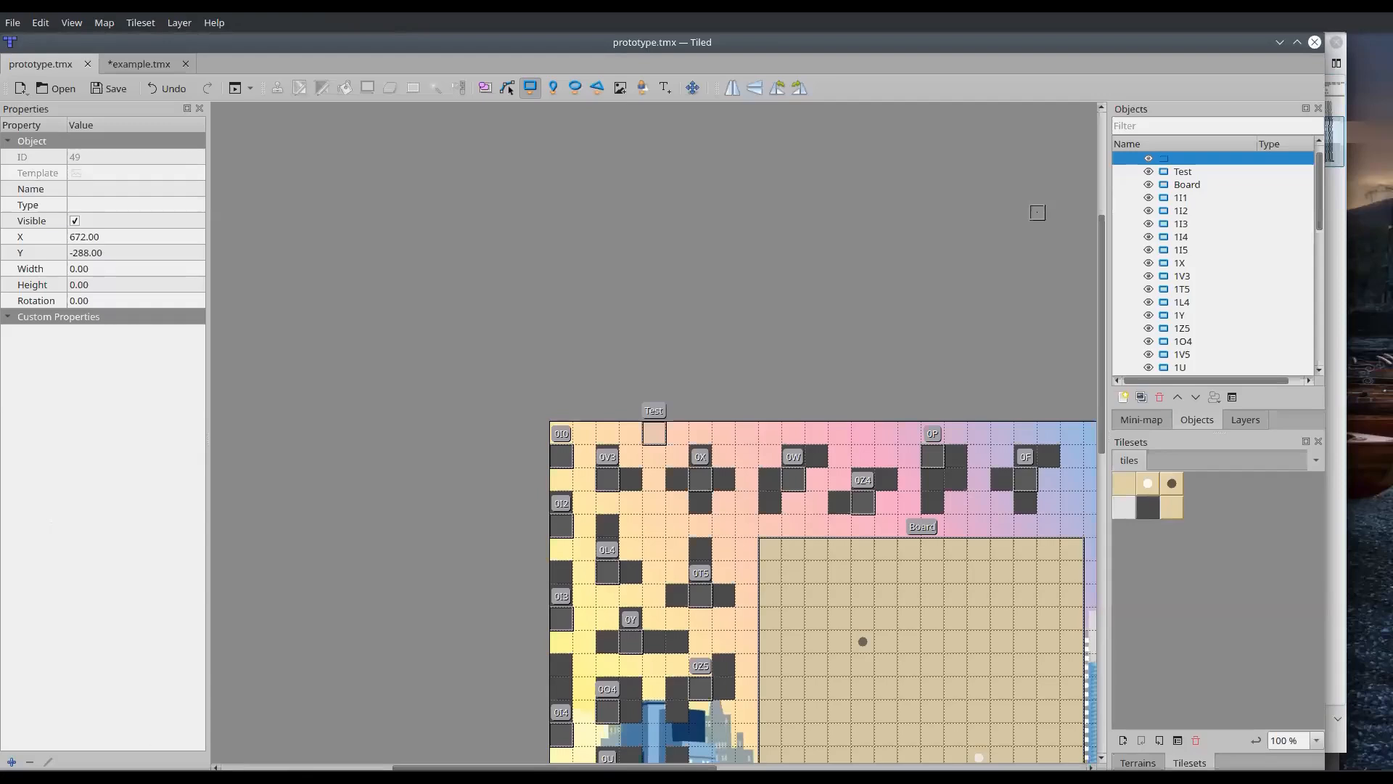